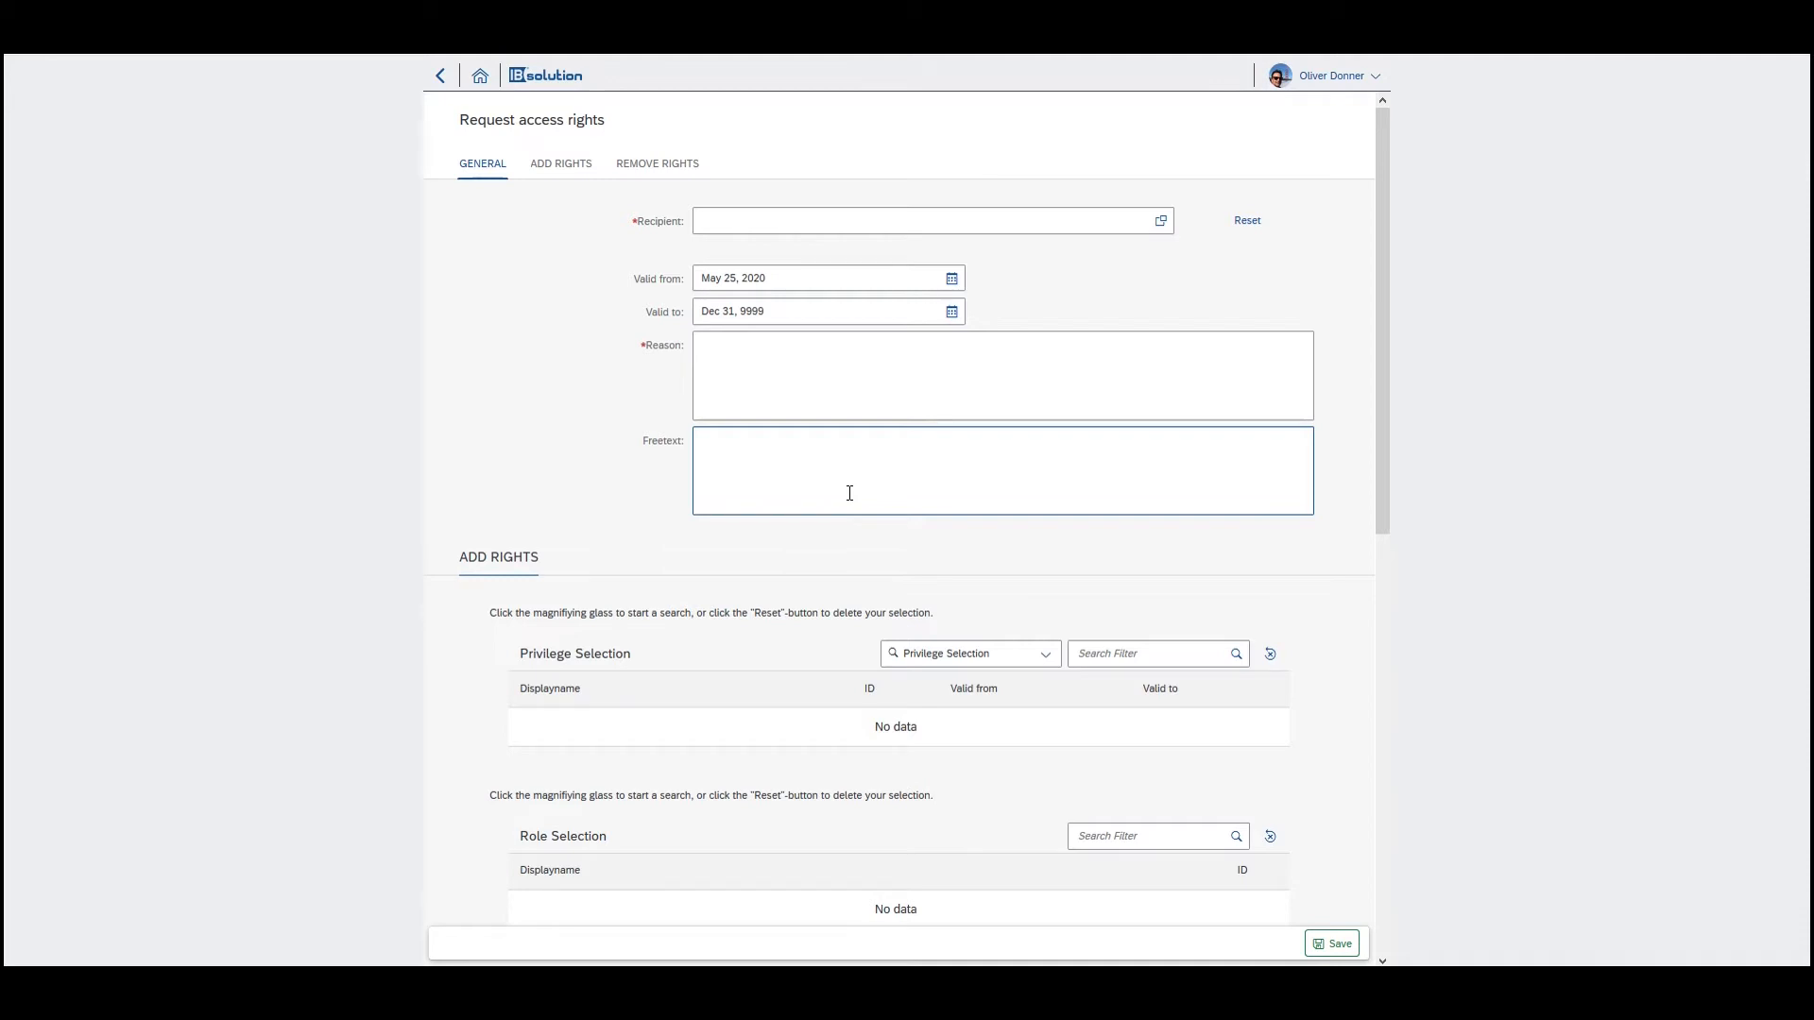
Set the request's recipient to the first person found by searching for the recipient's first name.
click(866, 222)
click(1219, 178)
text(Marcu)
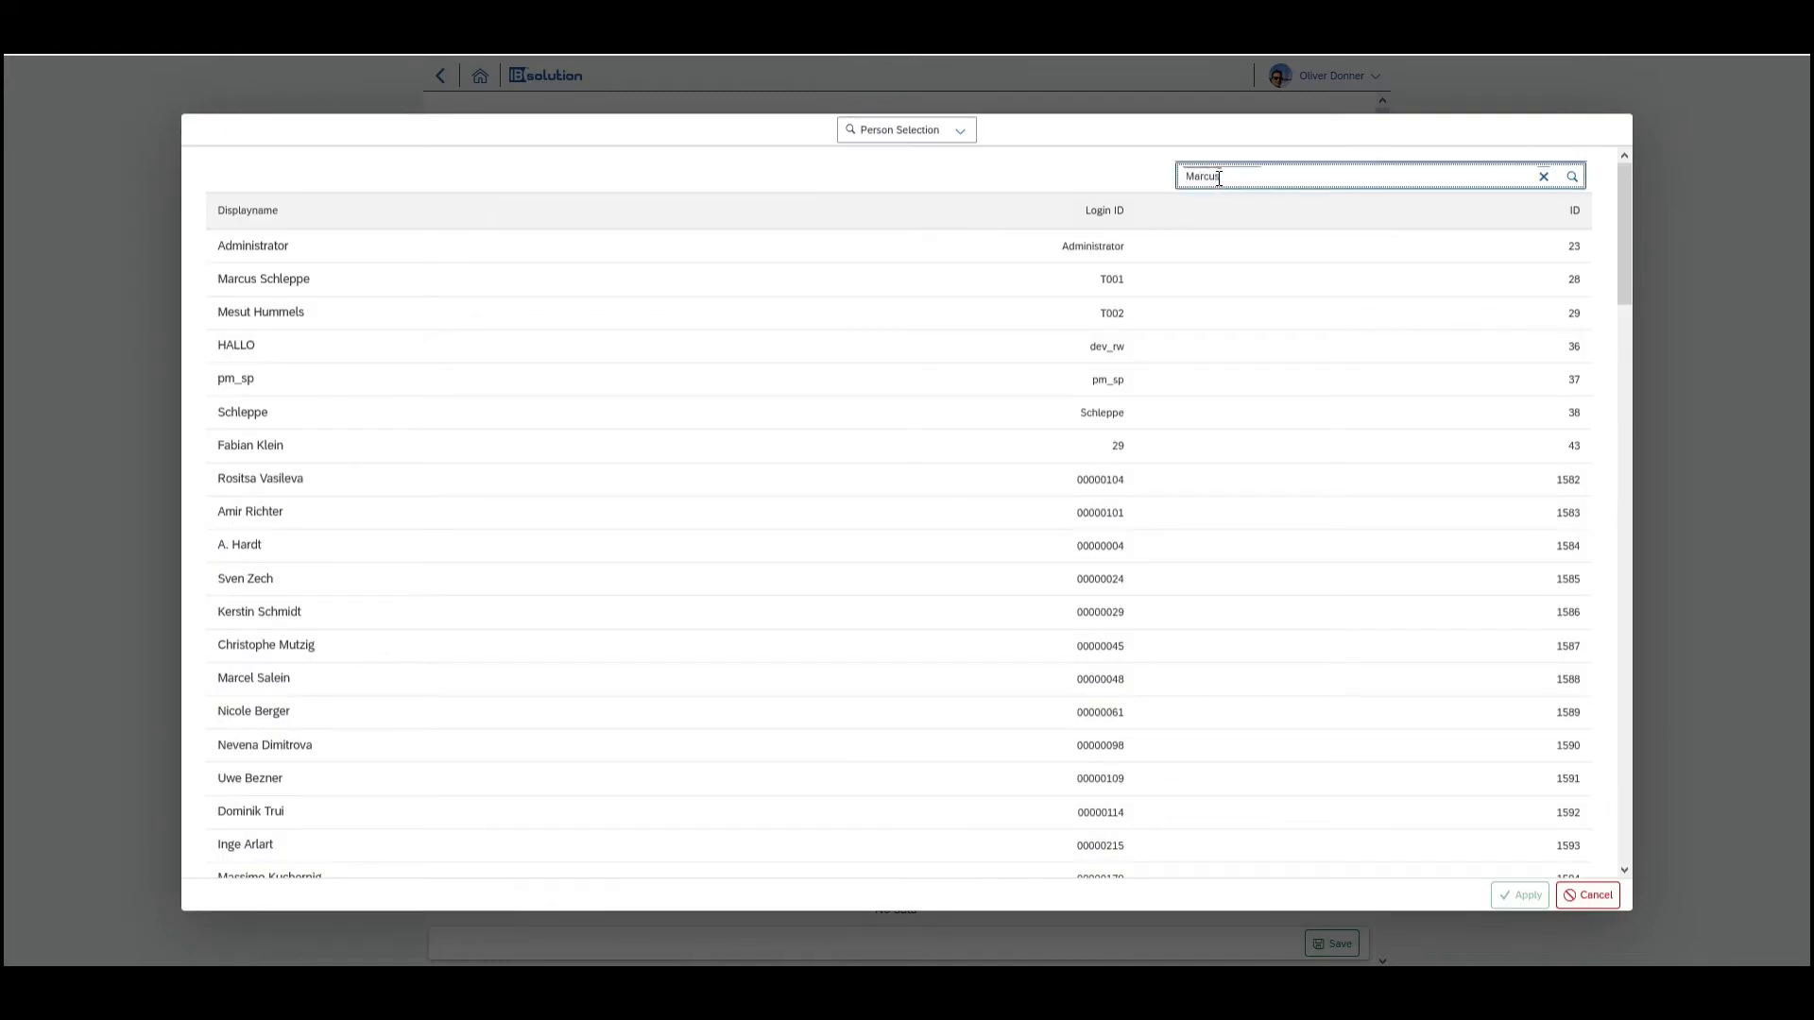
key(Return)
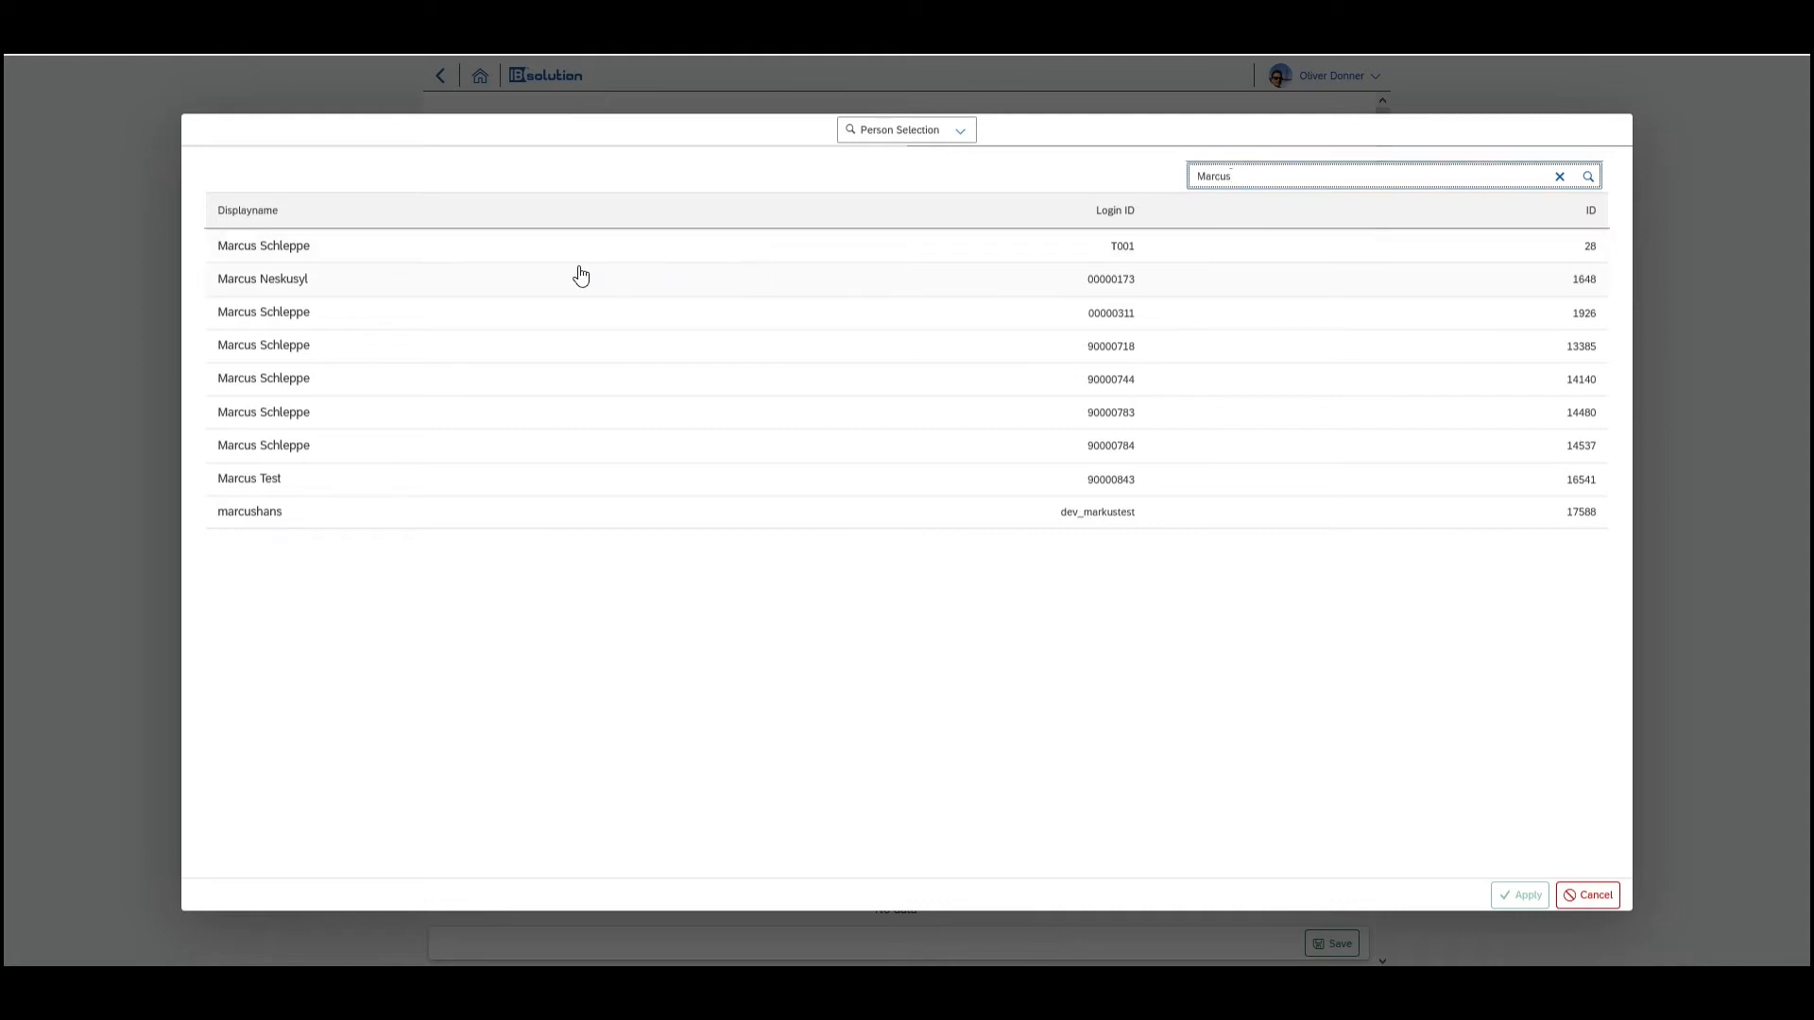
click(306, 251)
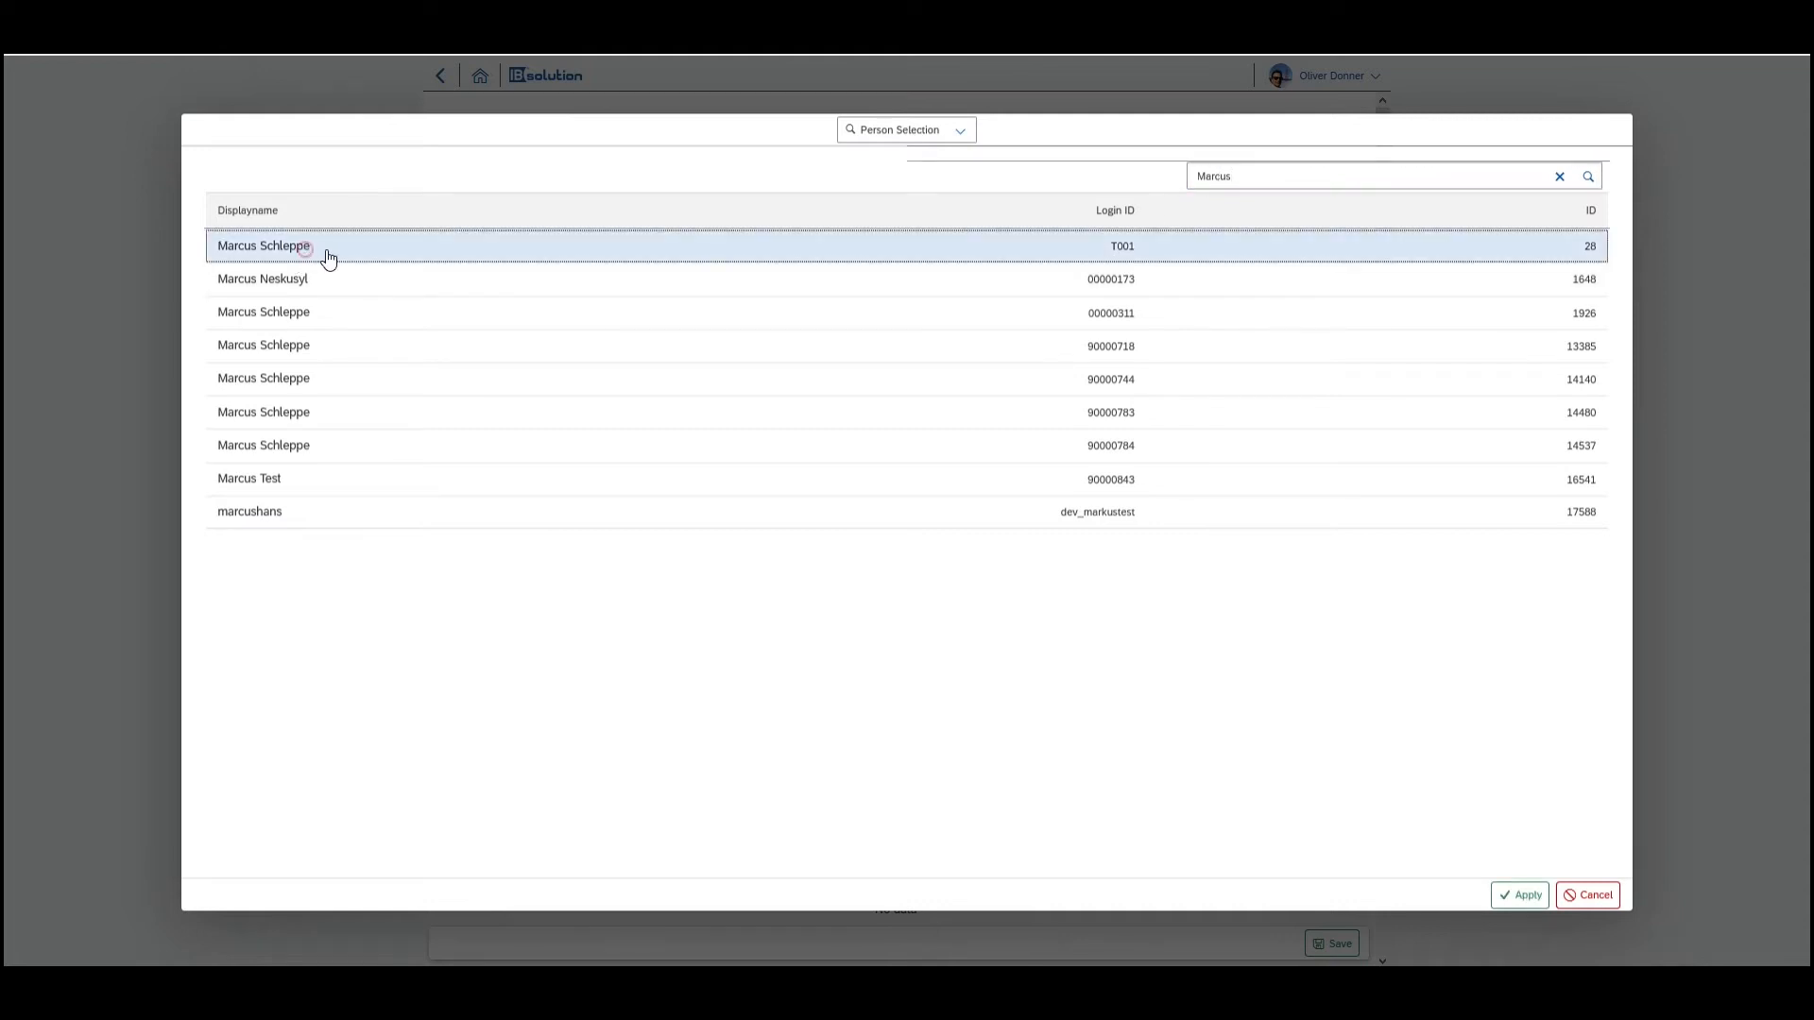
click(1536, 897)
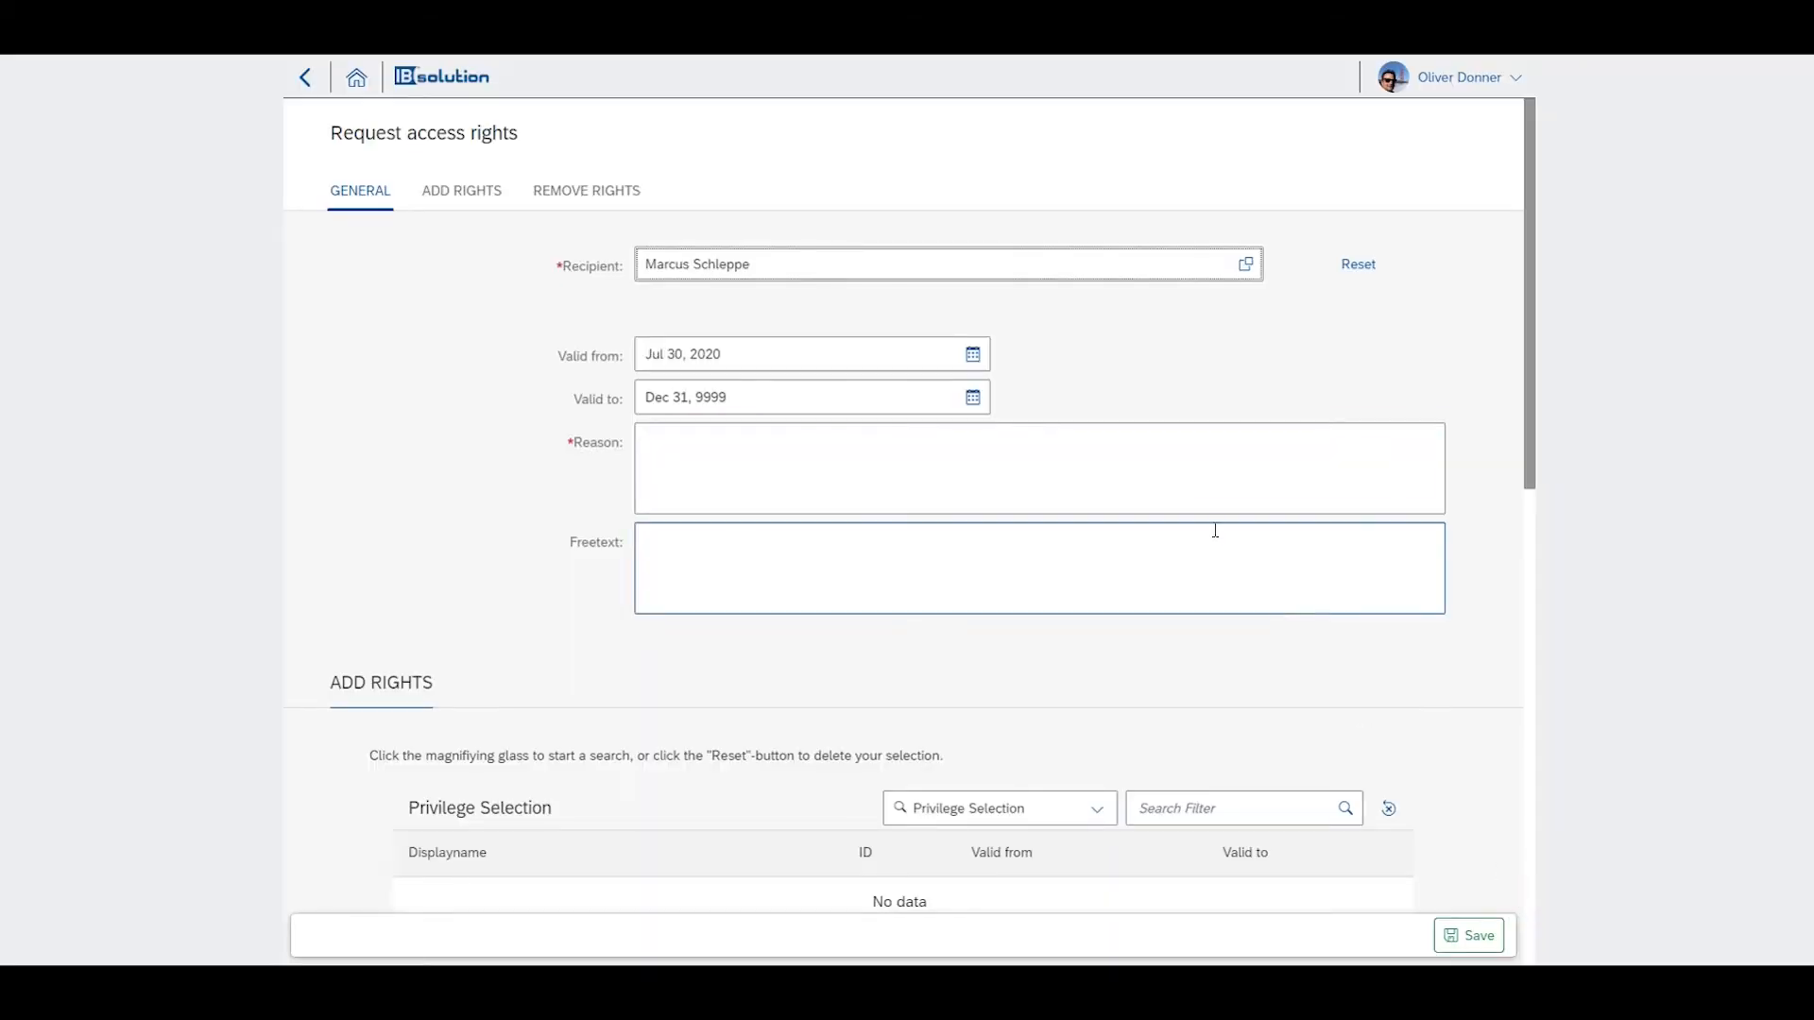
Set the request's Valid from date to Jan 1, 2021.
click(972, 356)
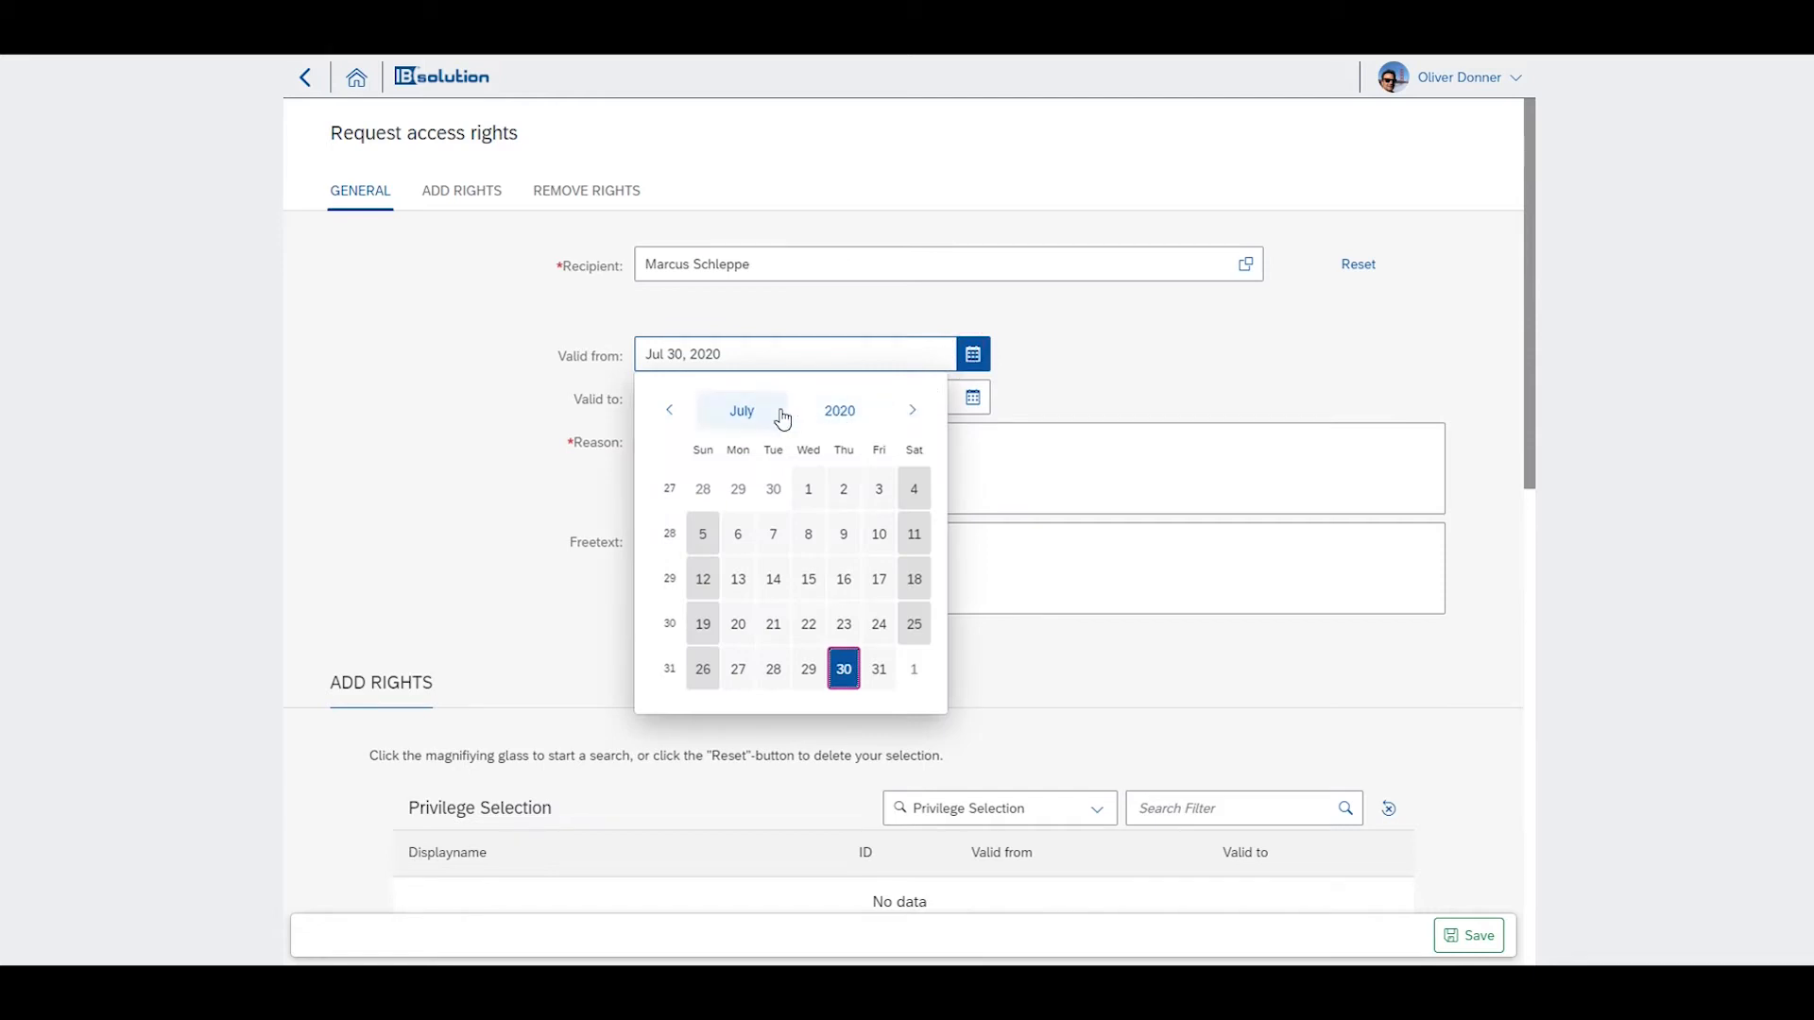
click(913, 410)
click(913, 410)
click(912, 410)
click(913, 409)
click(914, 409)
click(914, 409)
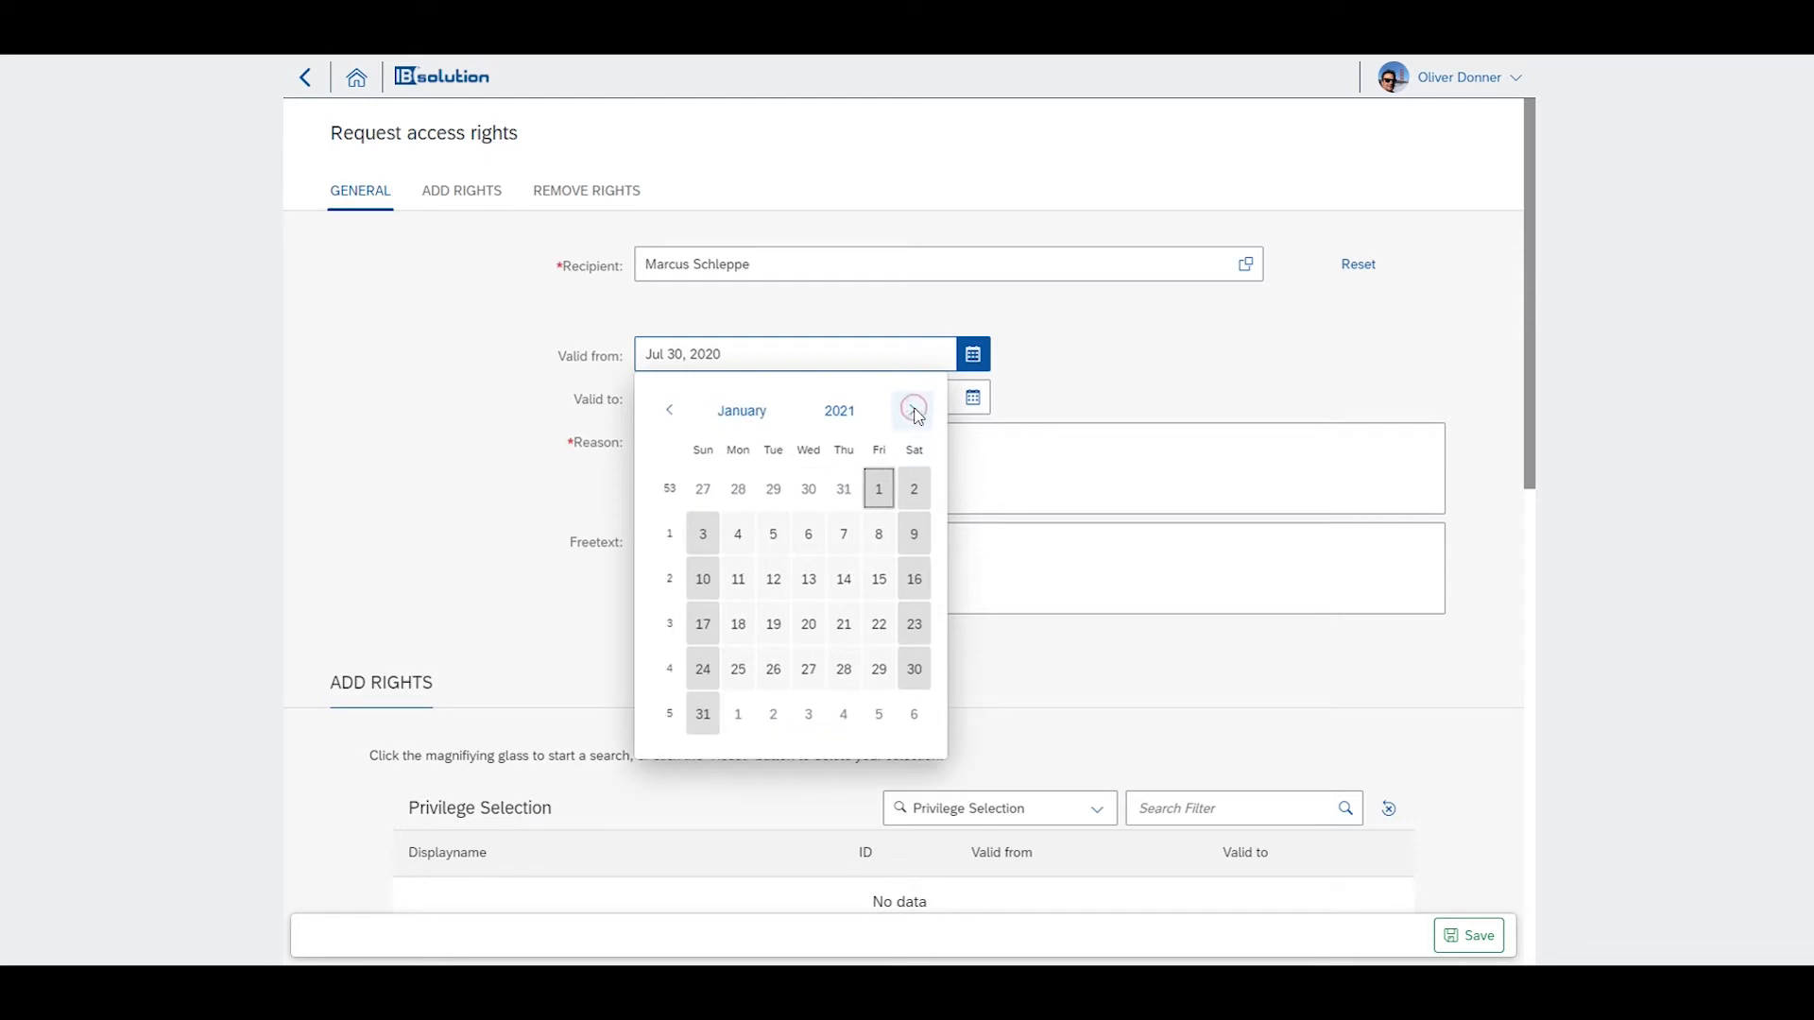
click(881, 488)
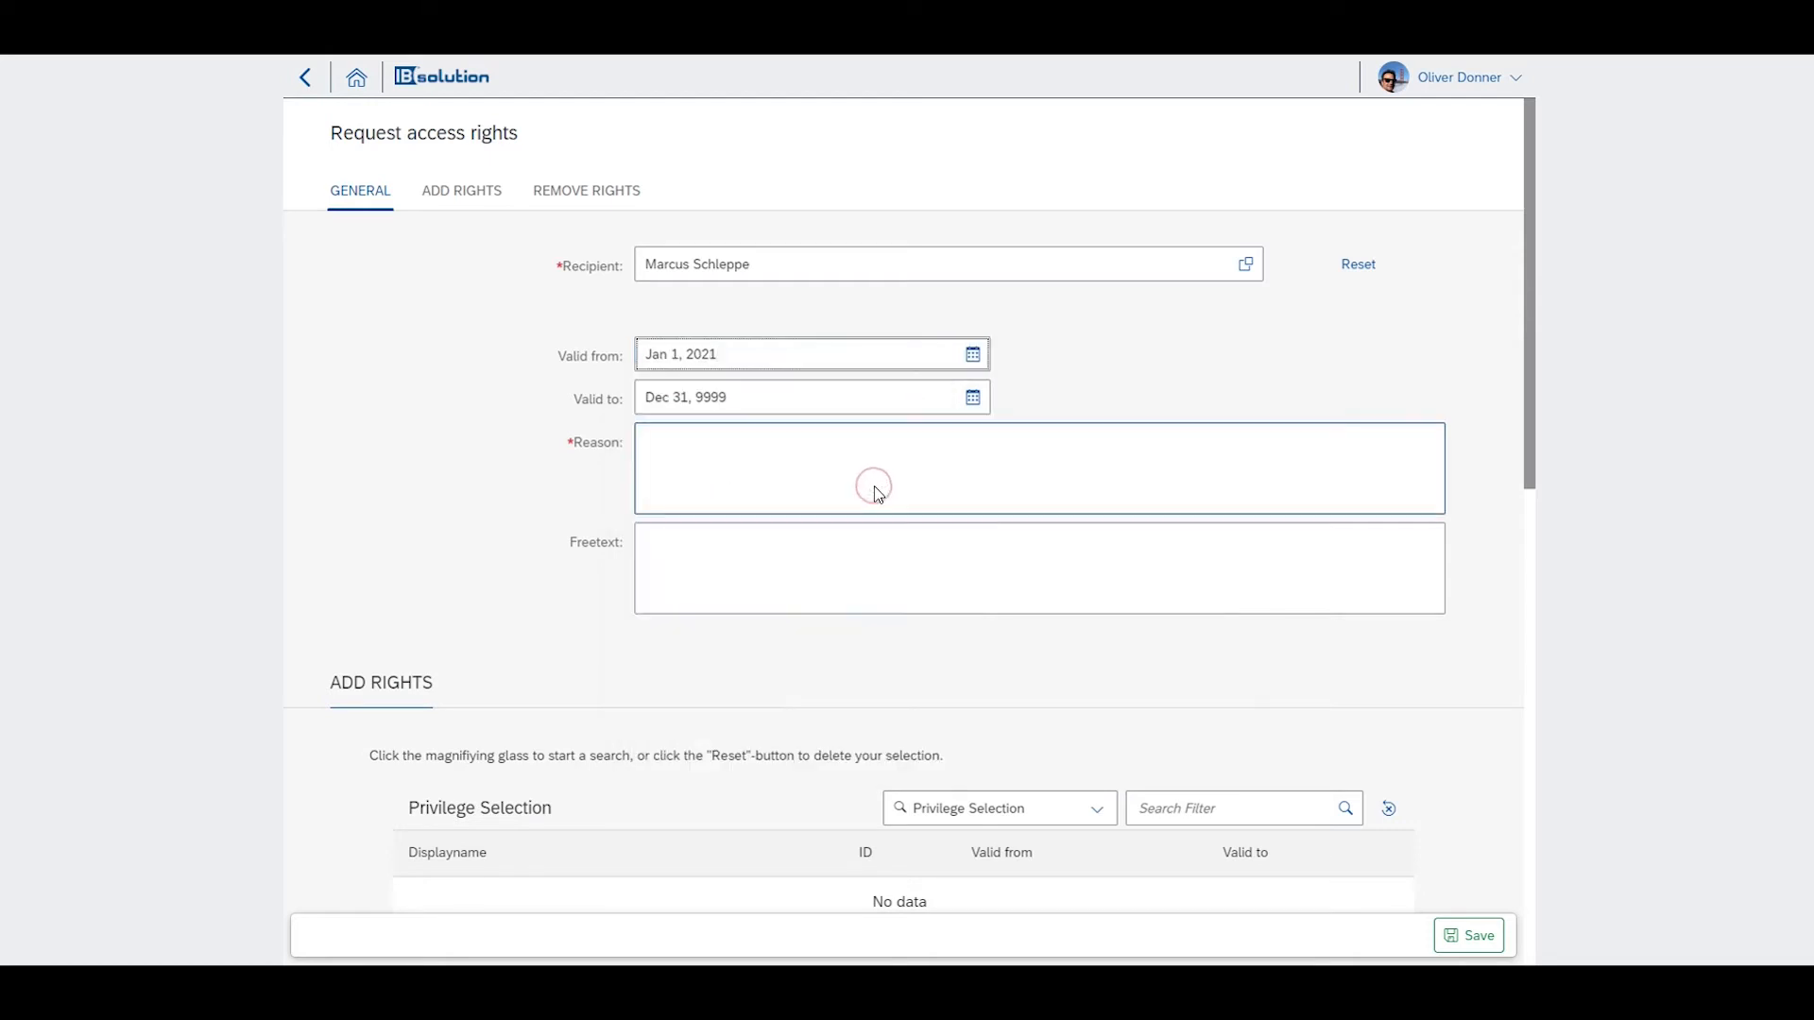
Enter "New employee for our department." as the reason and go to the Add Rights section.
click(734, 436)
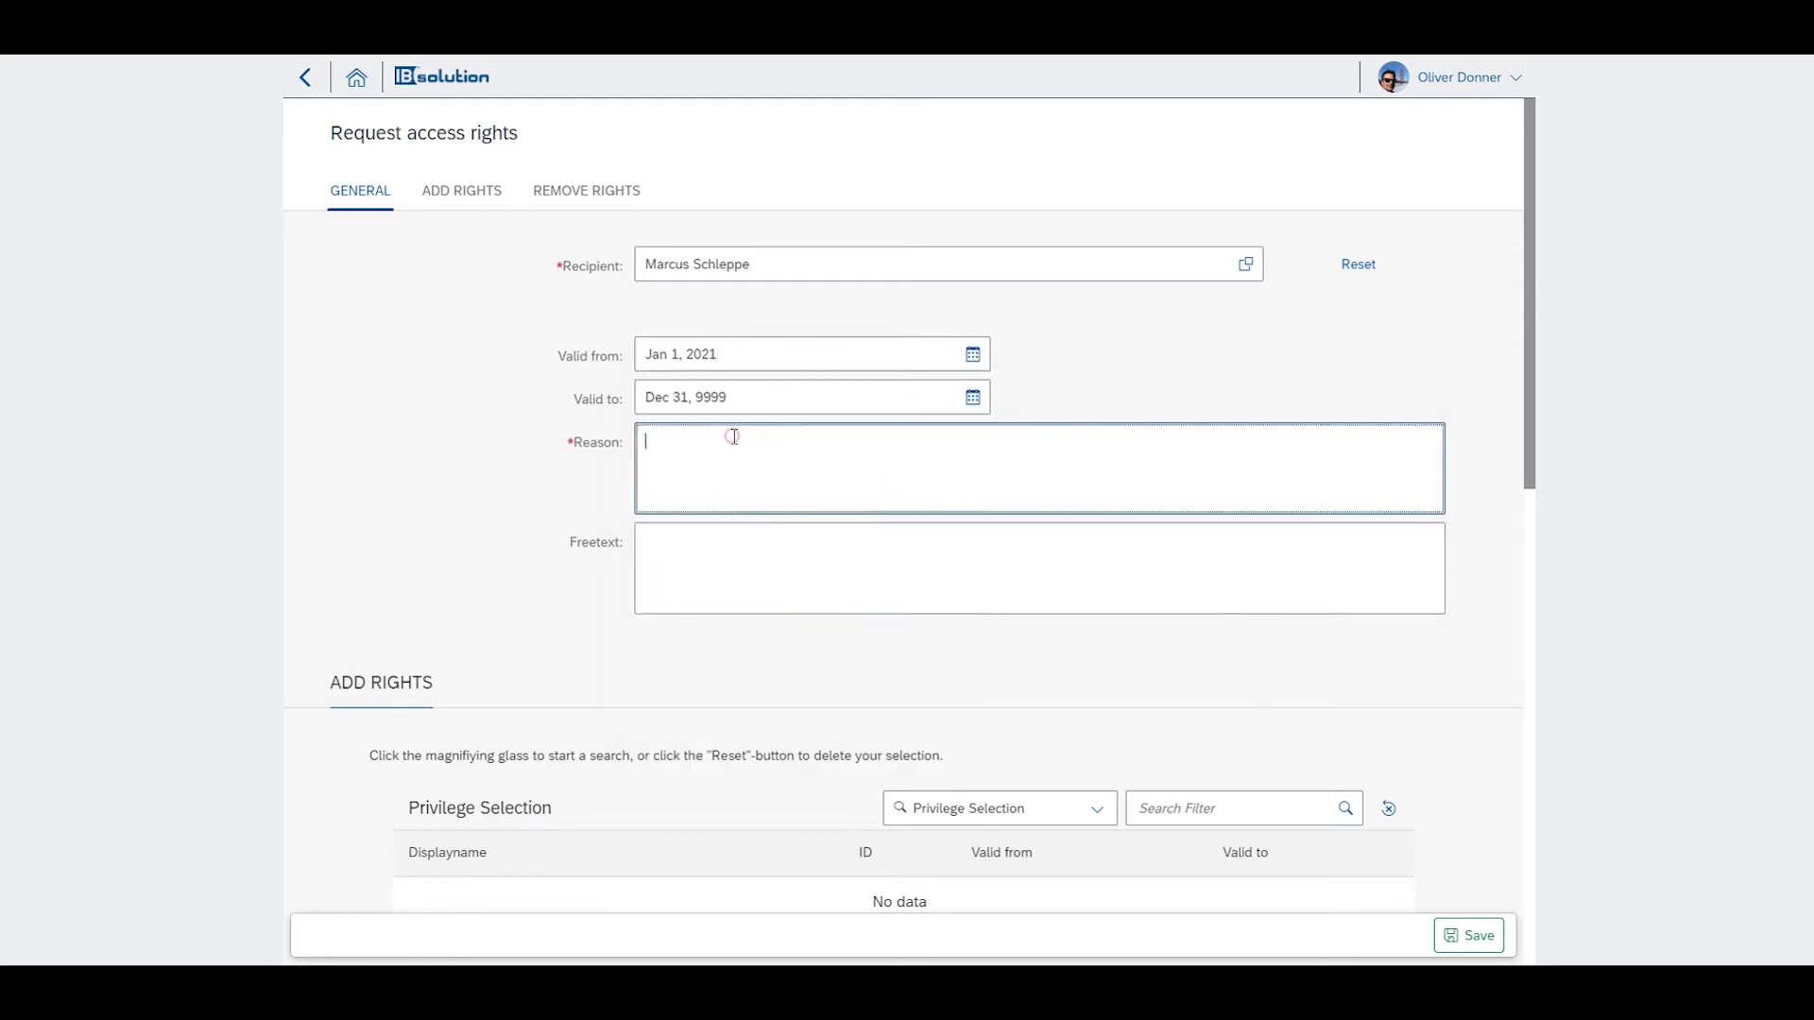
text(New)
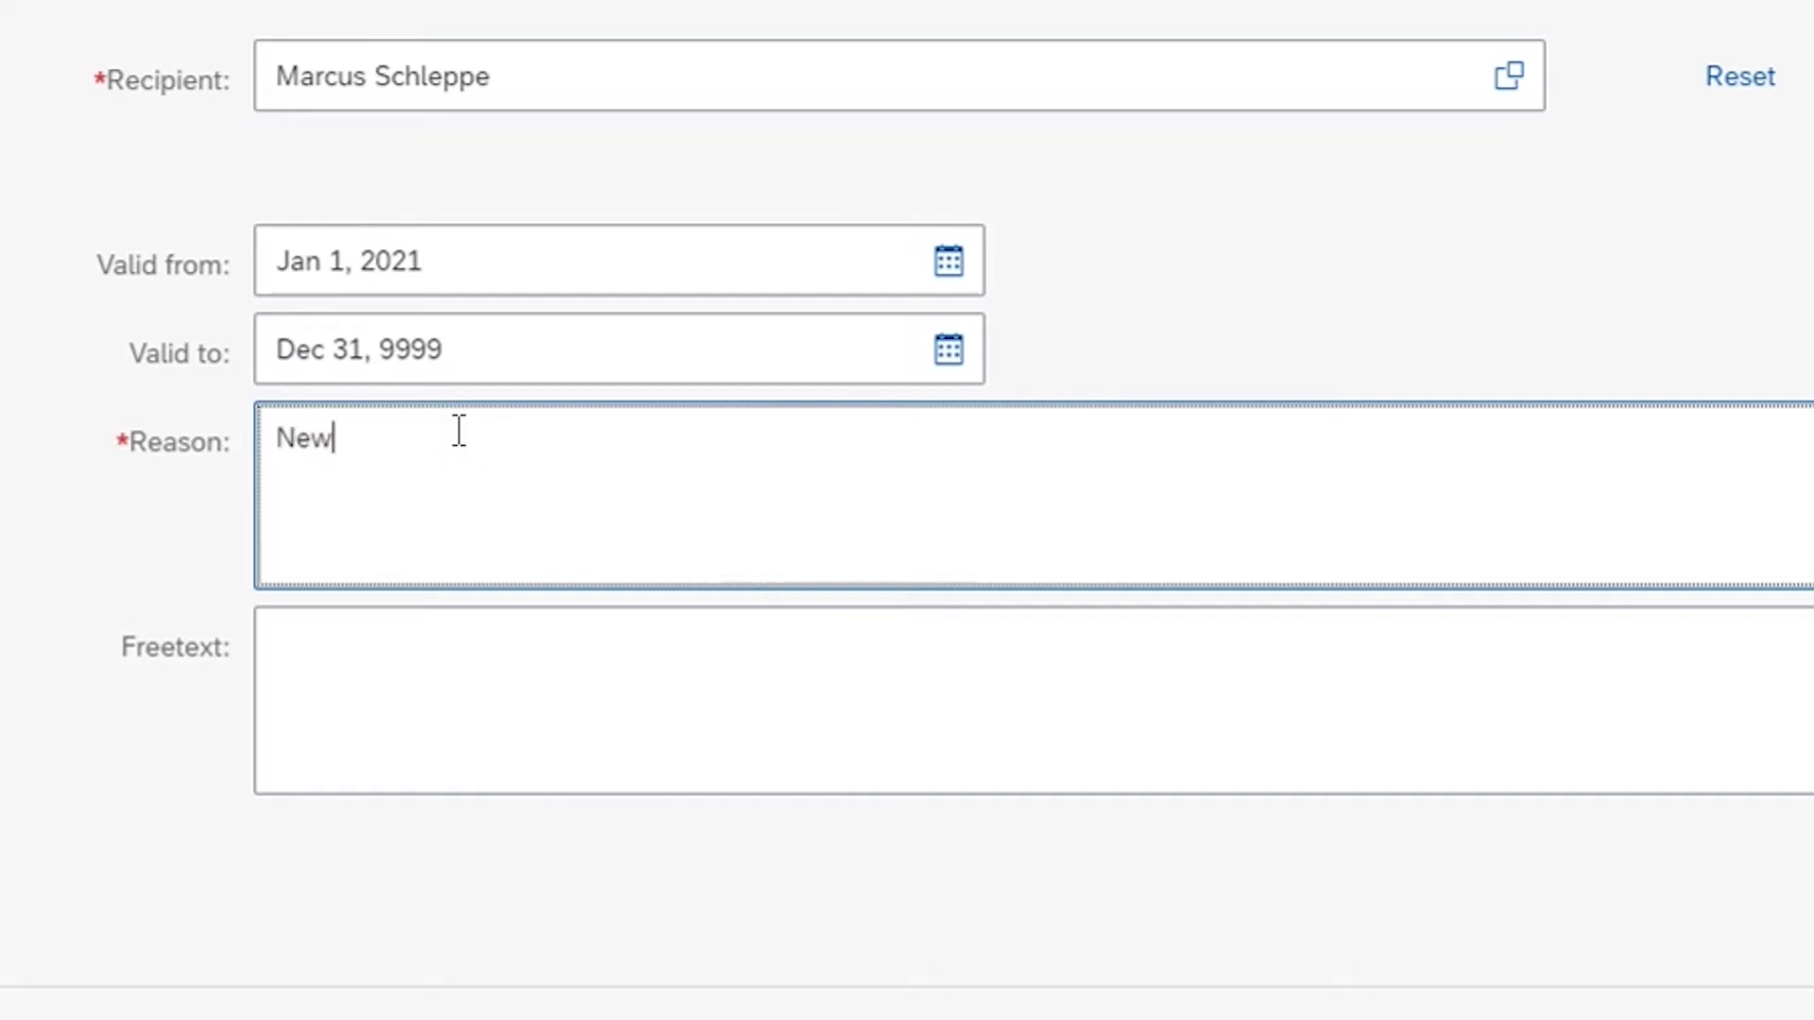
text( employee fo)
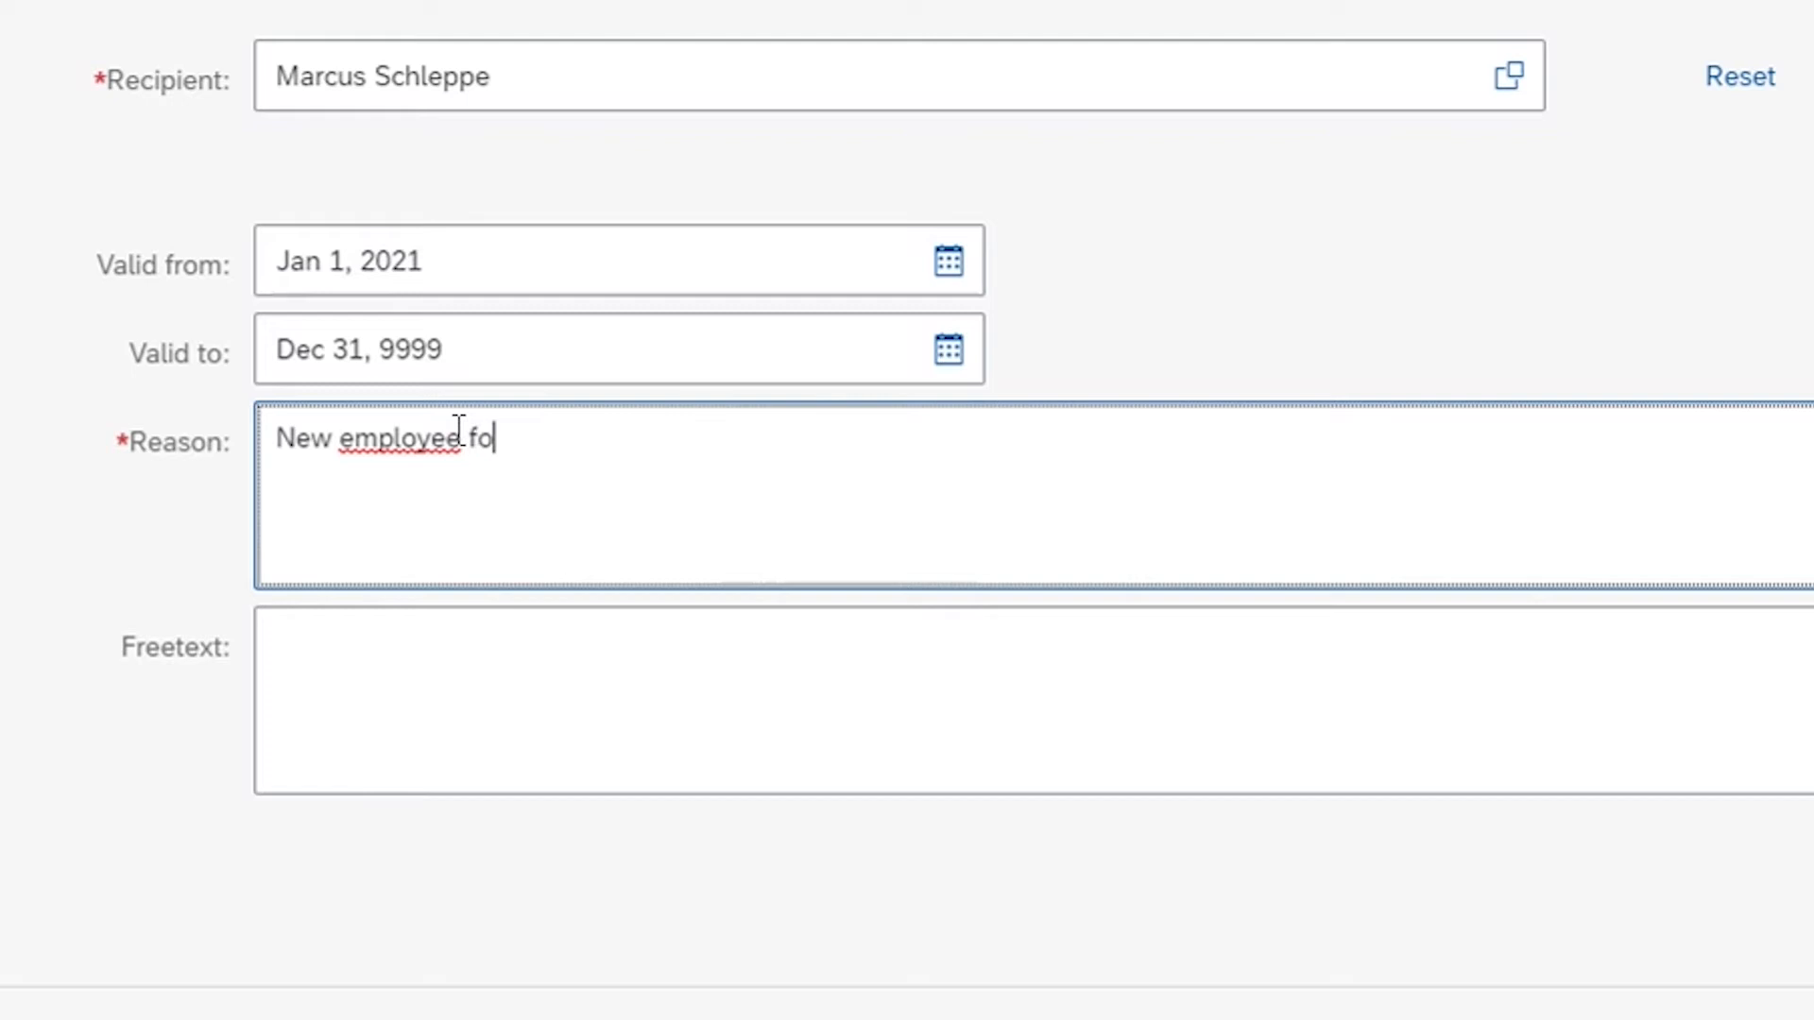
text(r our dep)
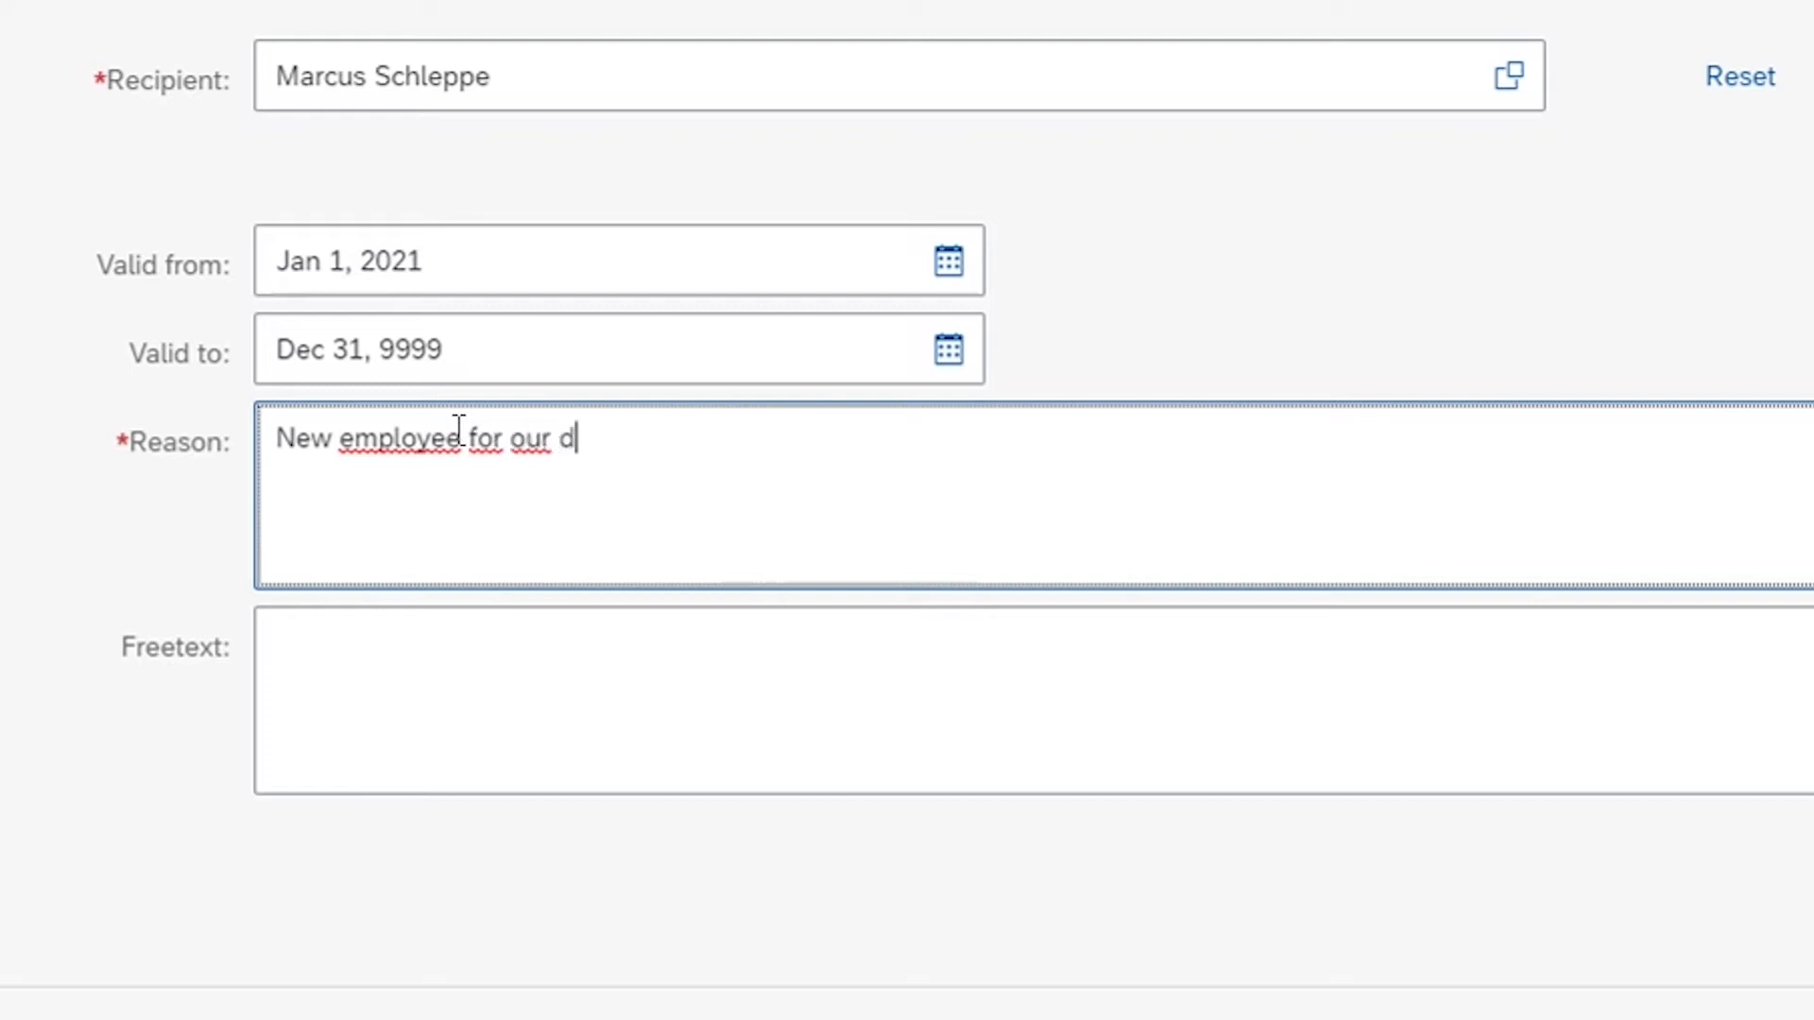
text(artment.)
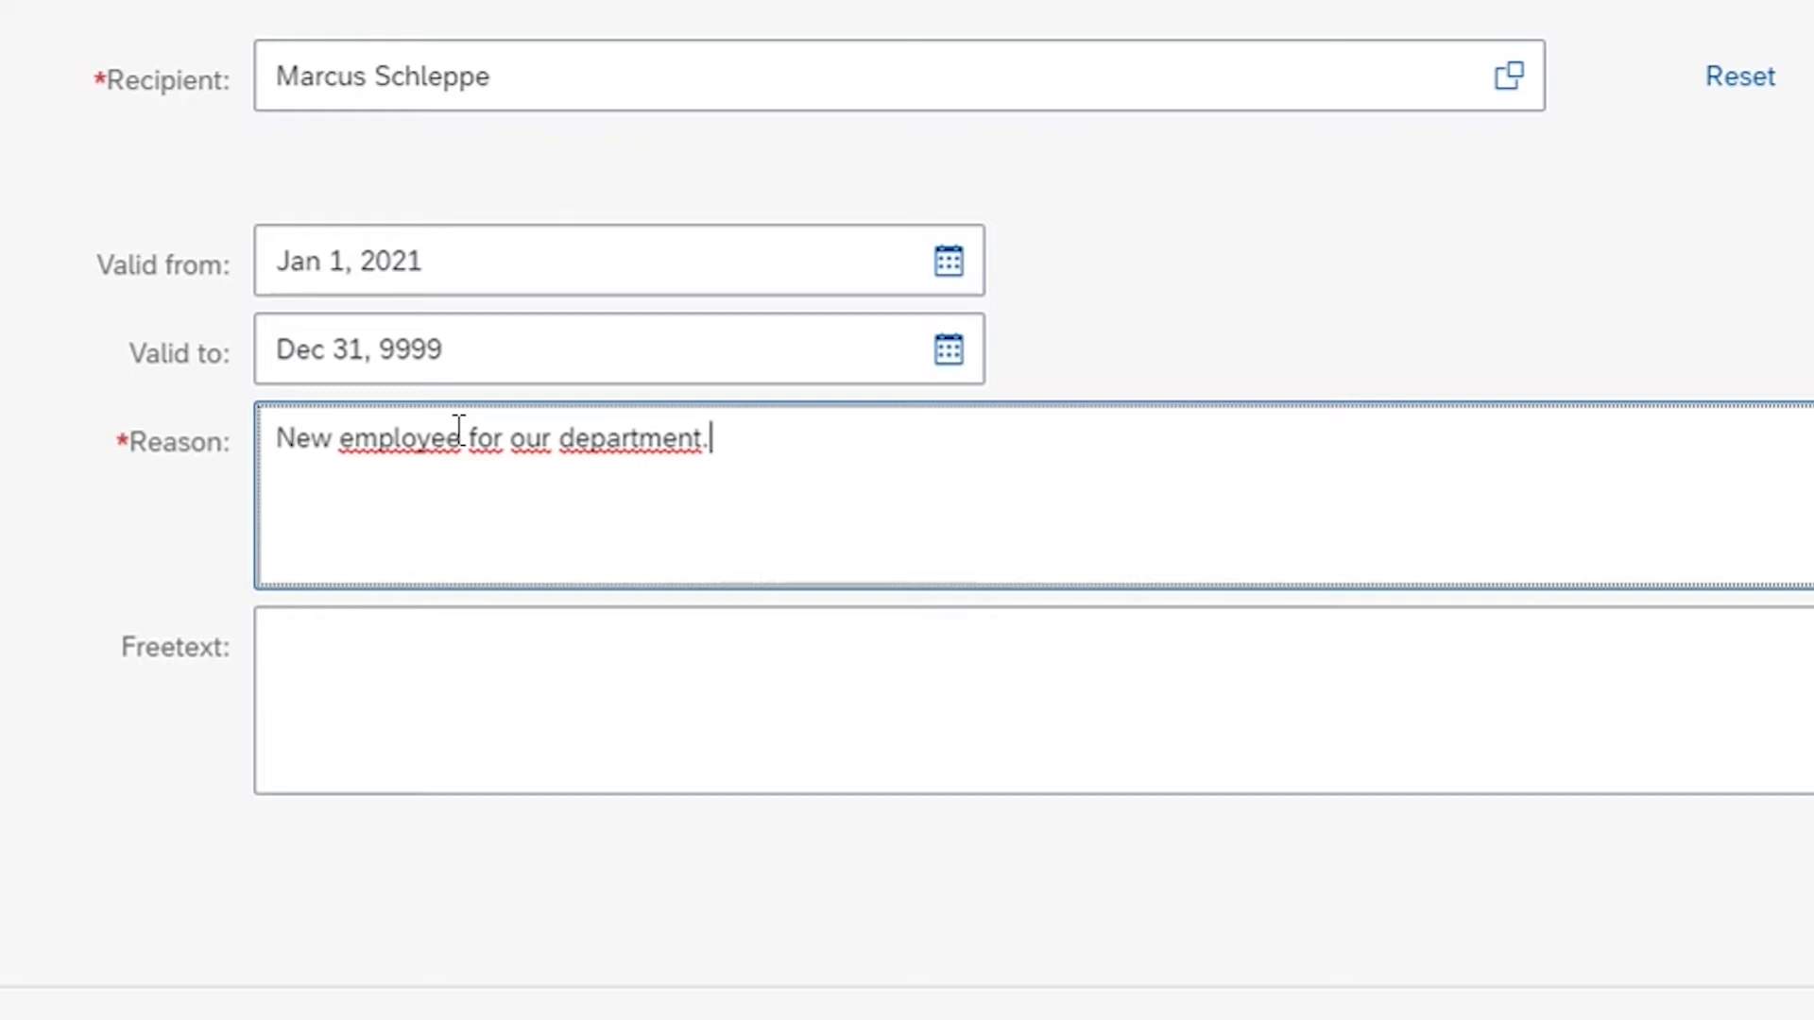
click(996, 235)
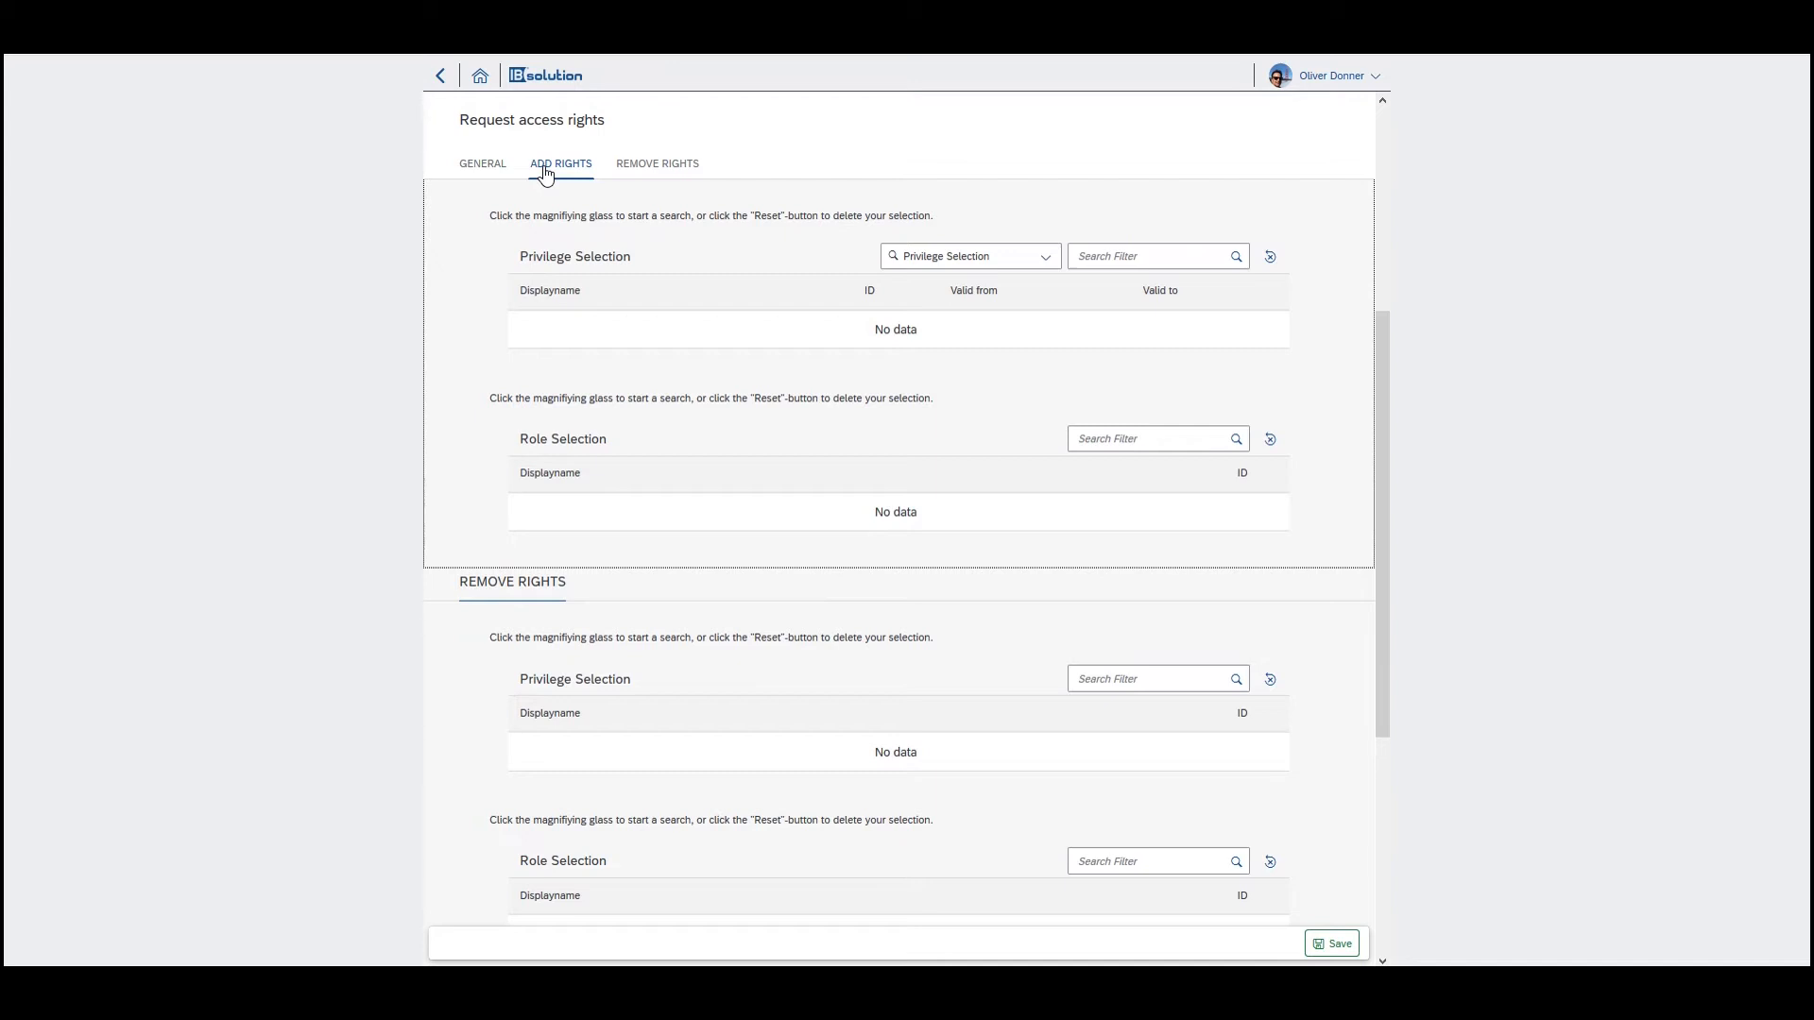
click(1238, 259)
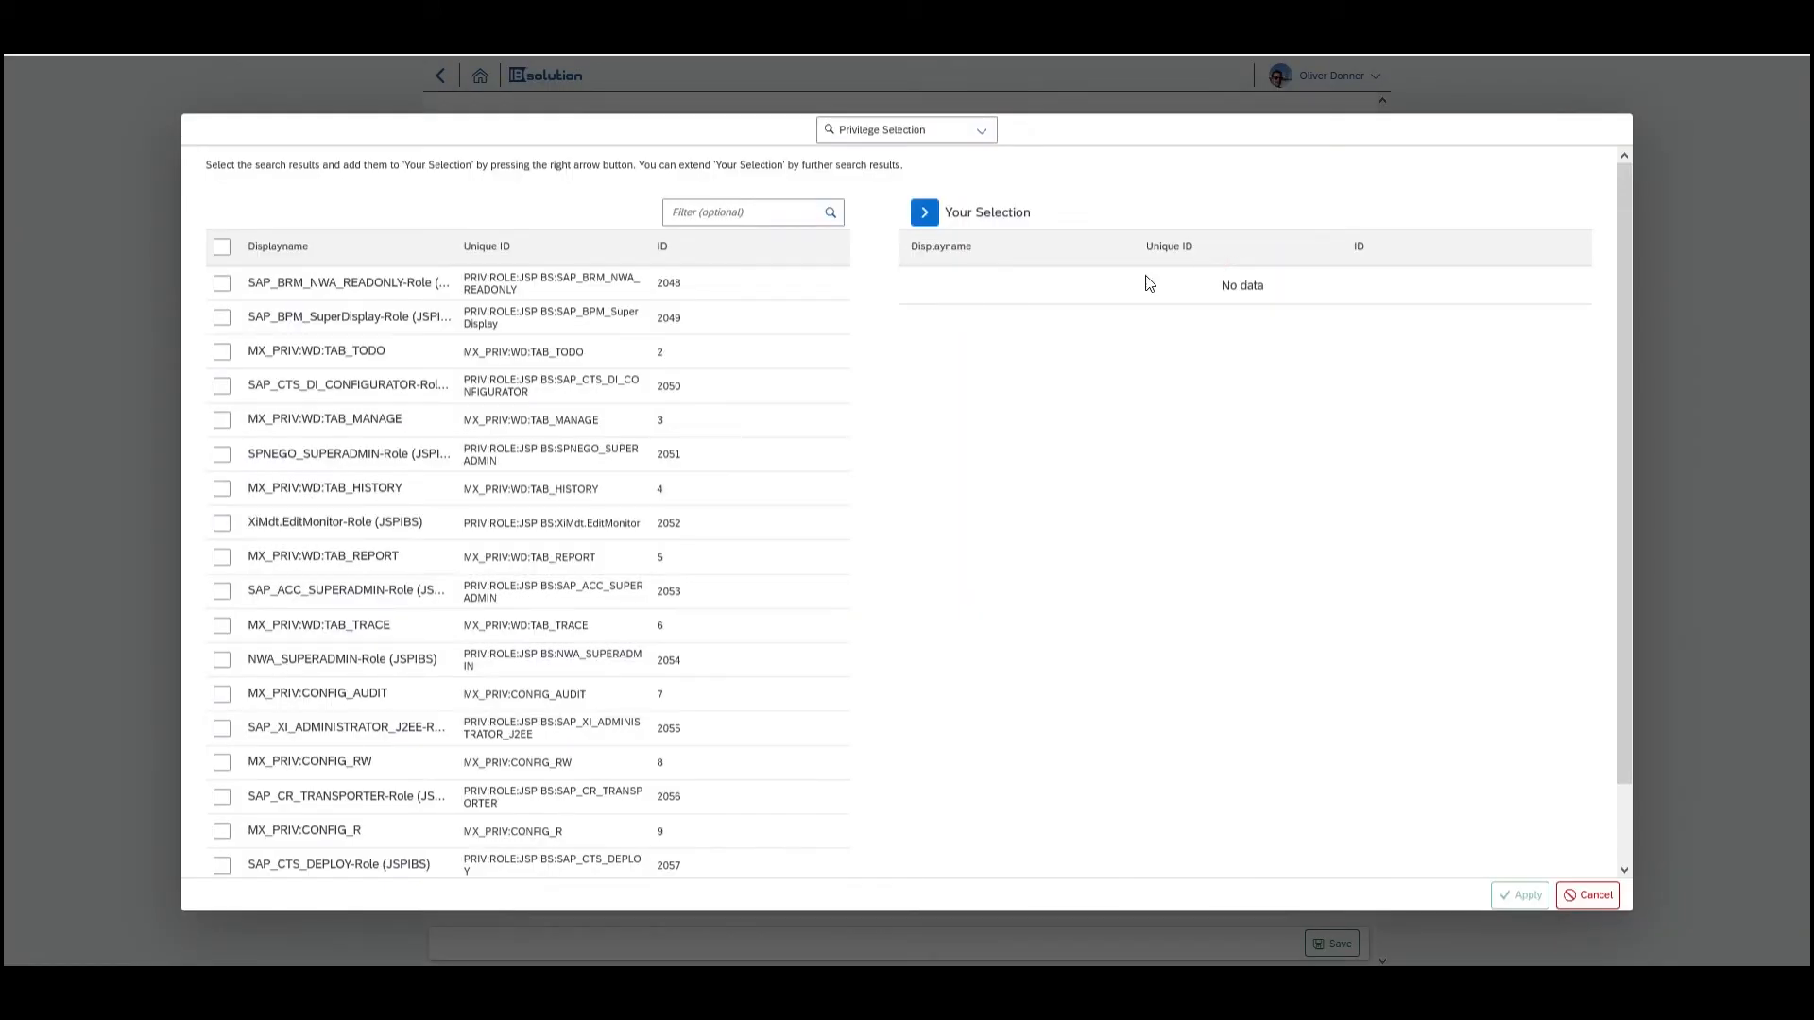
scroll(536, 450, down, 1)
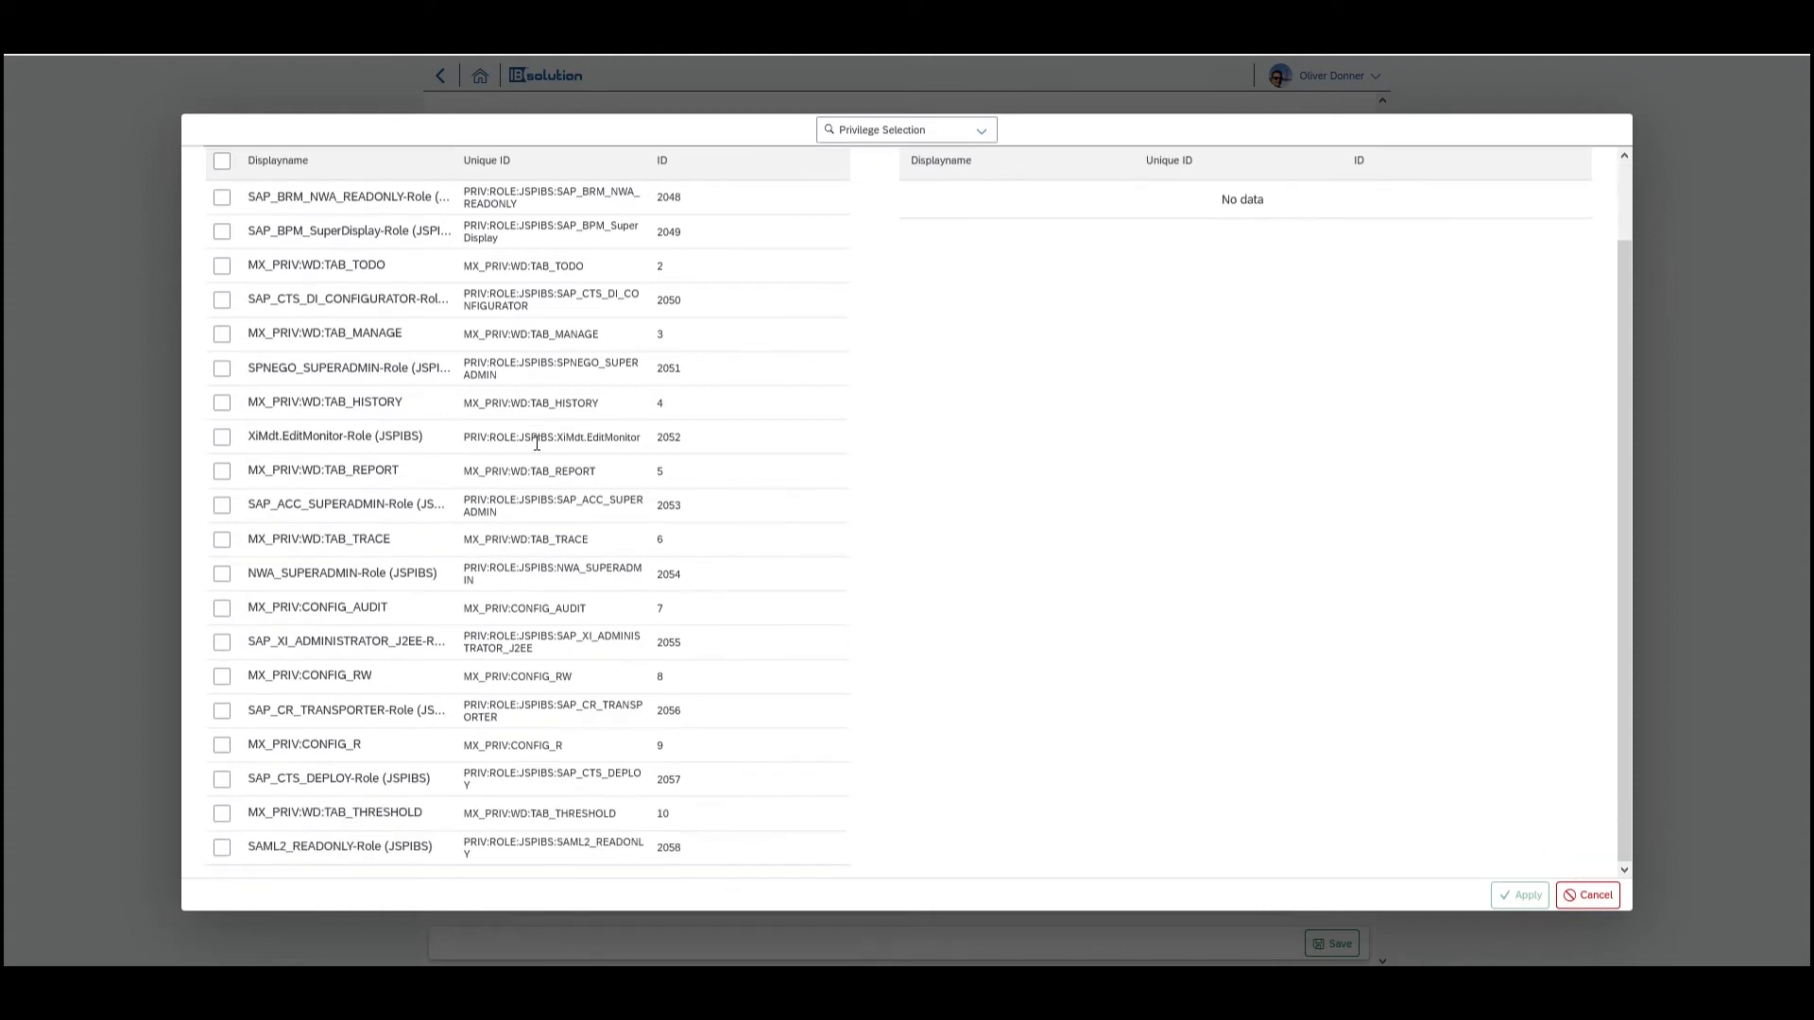
scroll(536, 443, up, 1)
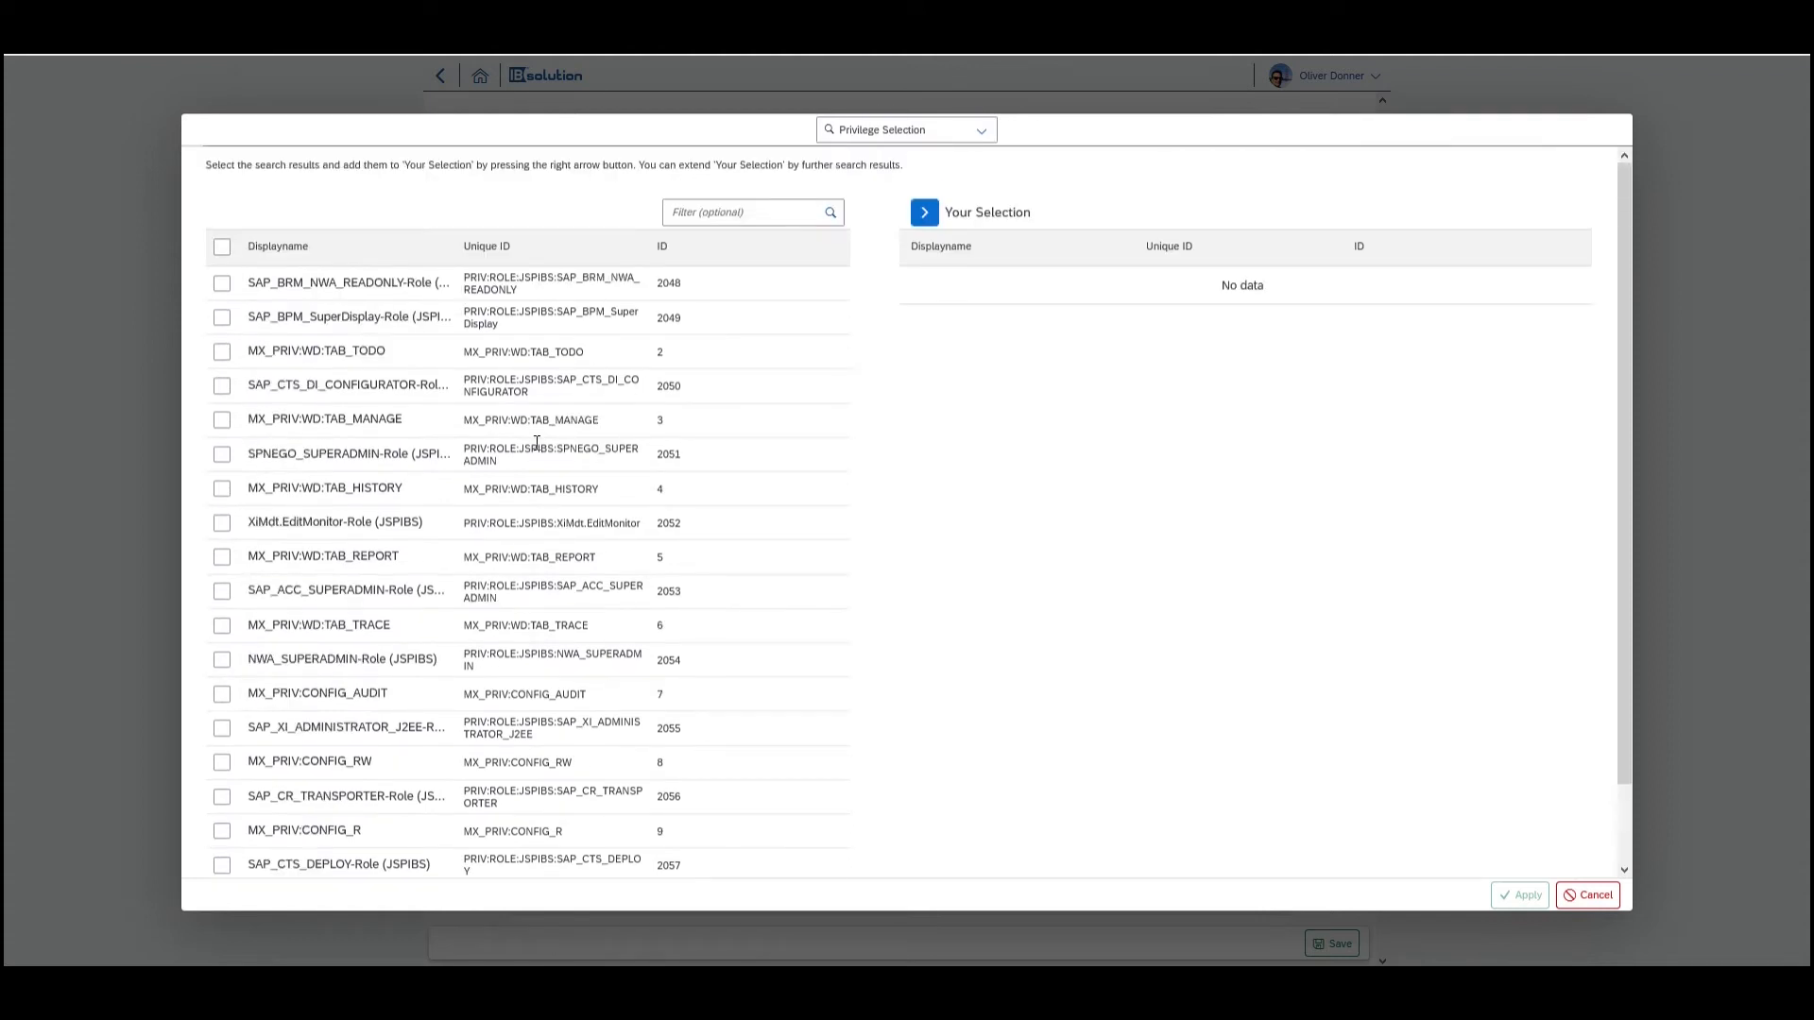
click(221, 419)
click(222, 454)
click(221, 488)
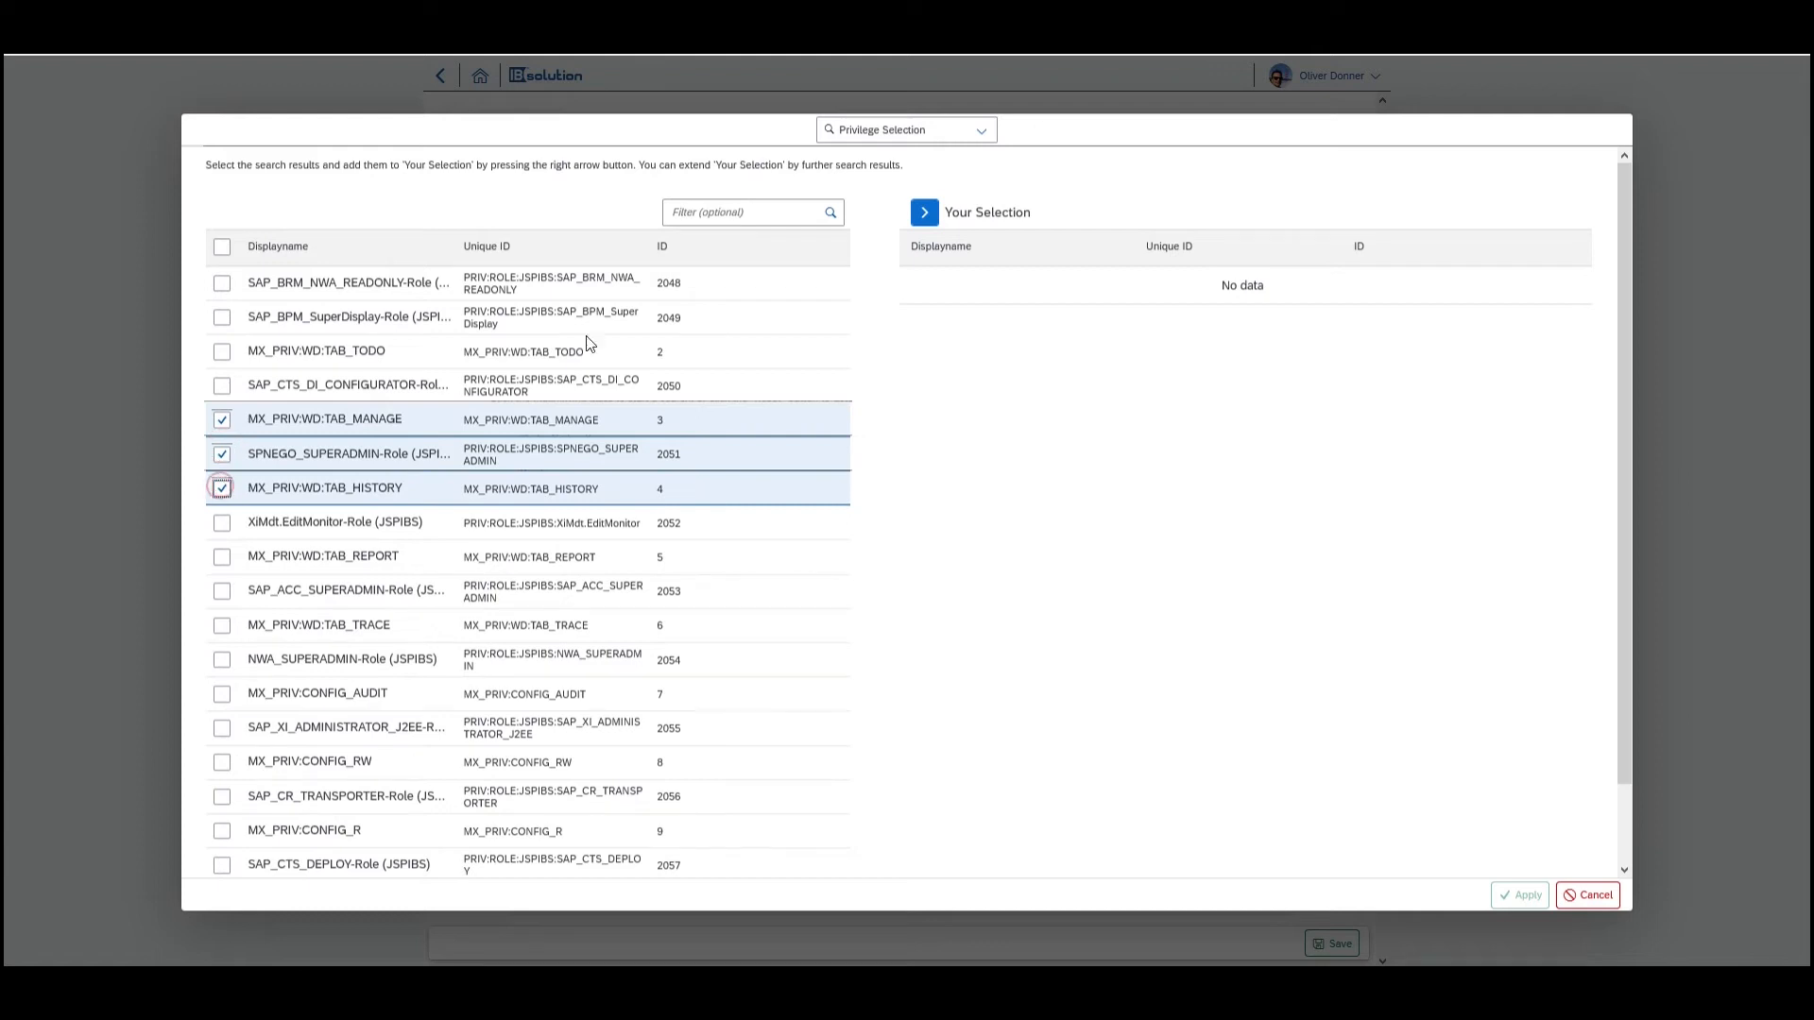
click(925, 213)
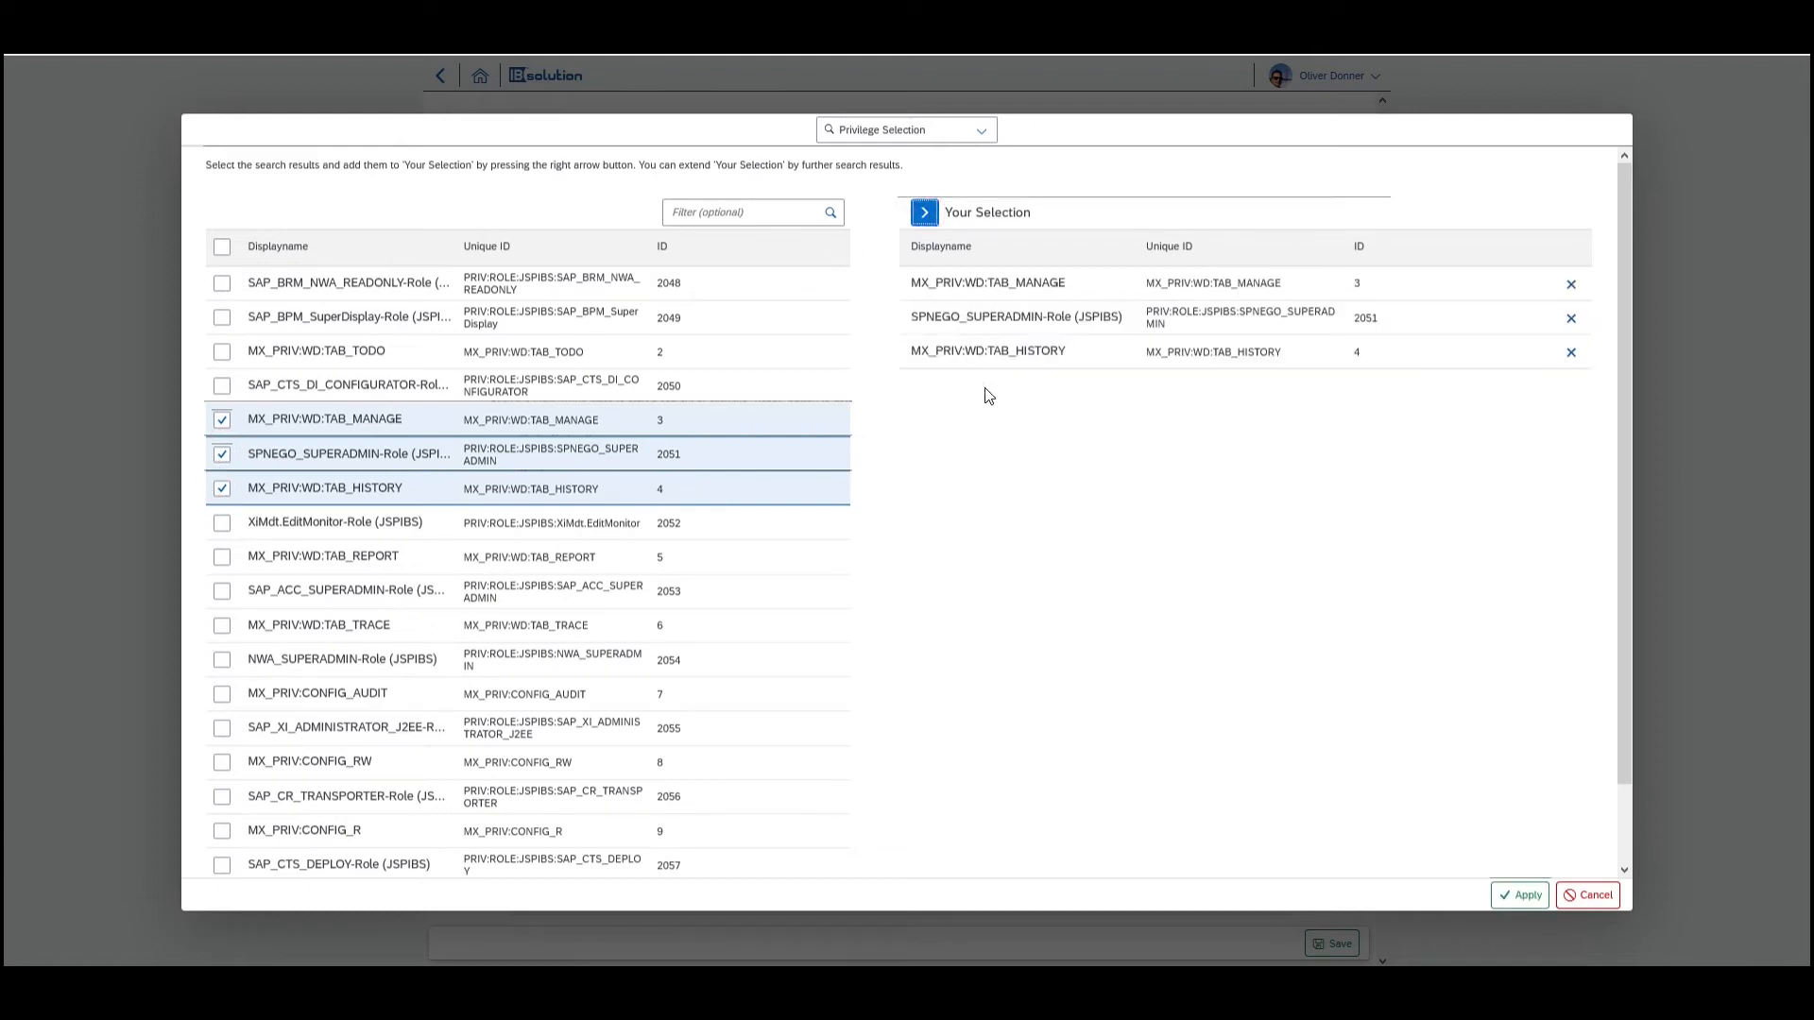
click(1591, 897)
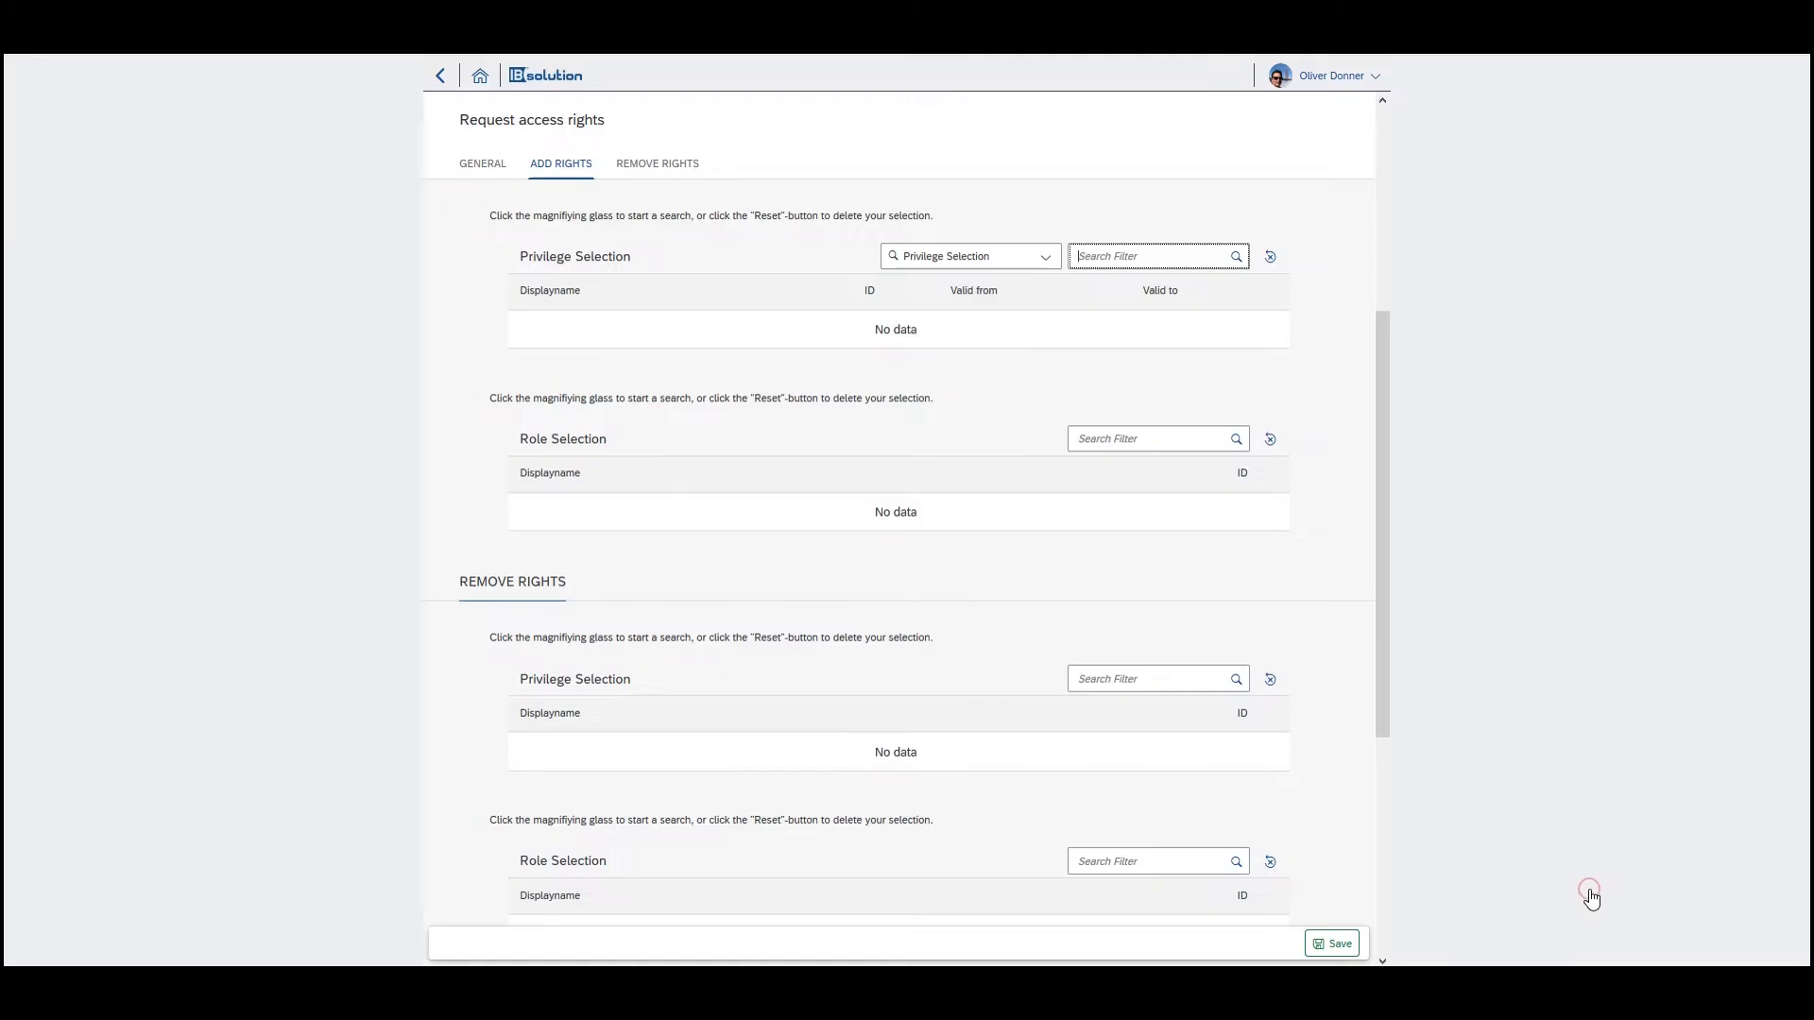
Look up the privileges to add through Indirect Search by Person, choosing the third listed person.
click(1043, 259)
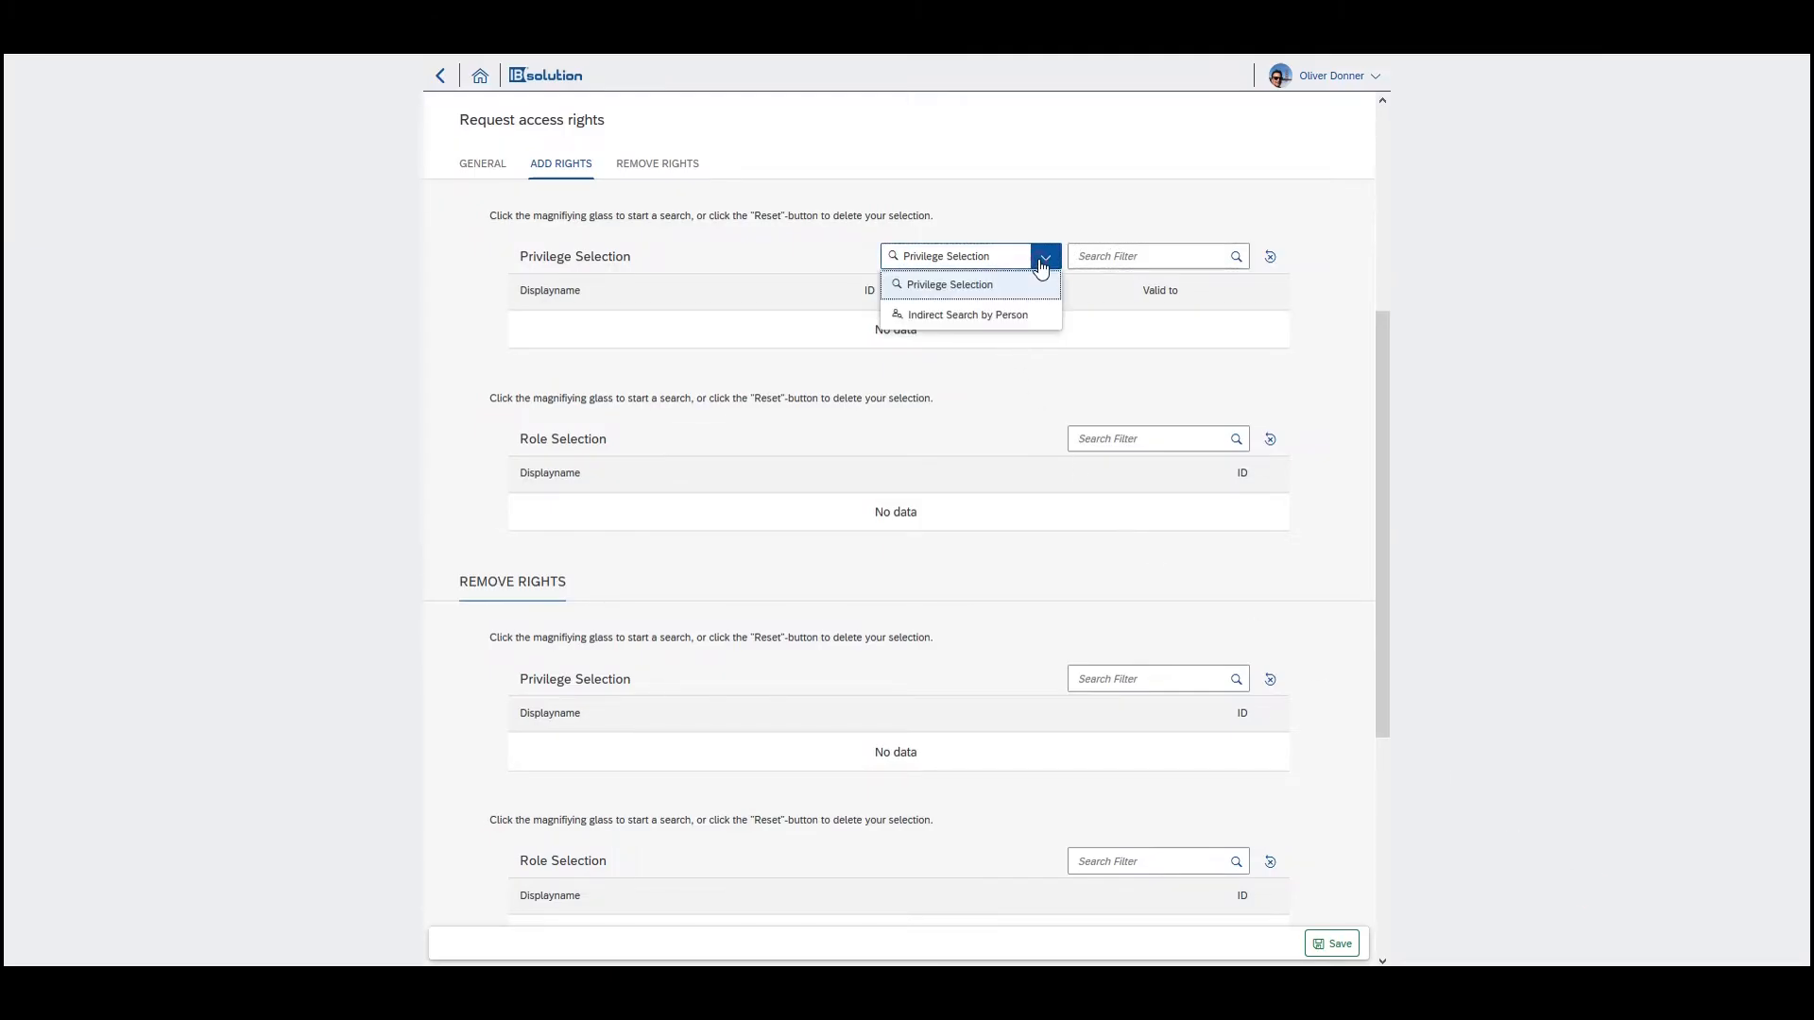
click(965, 317)
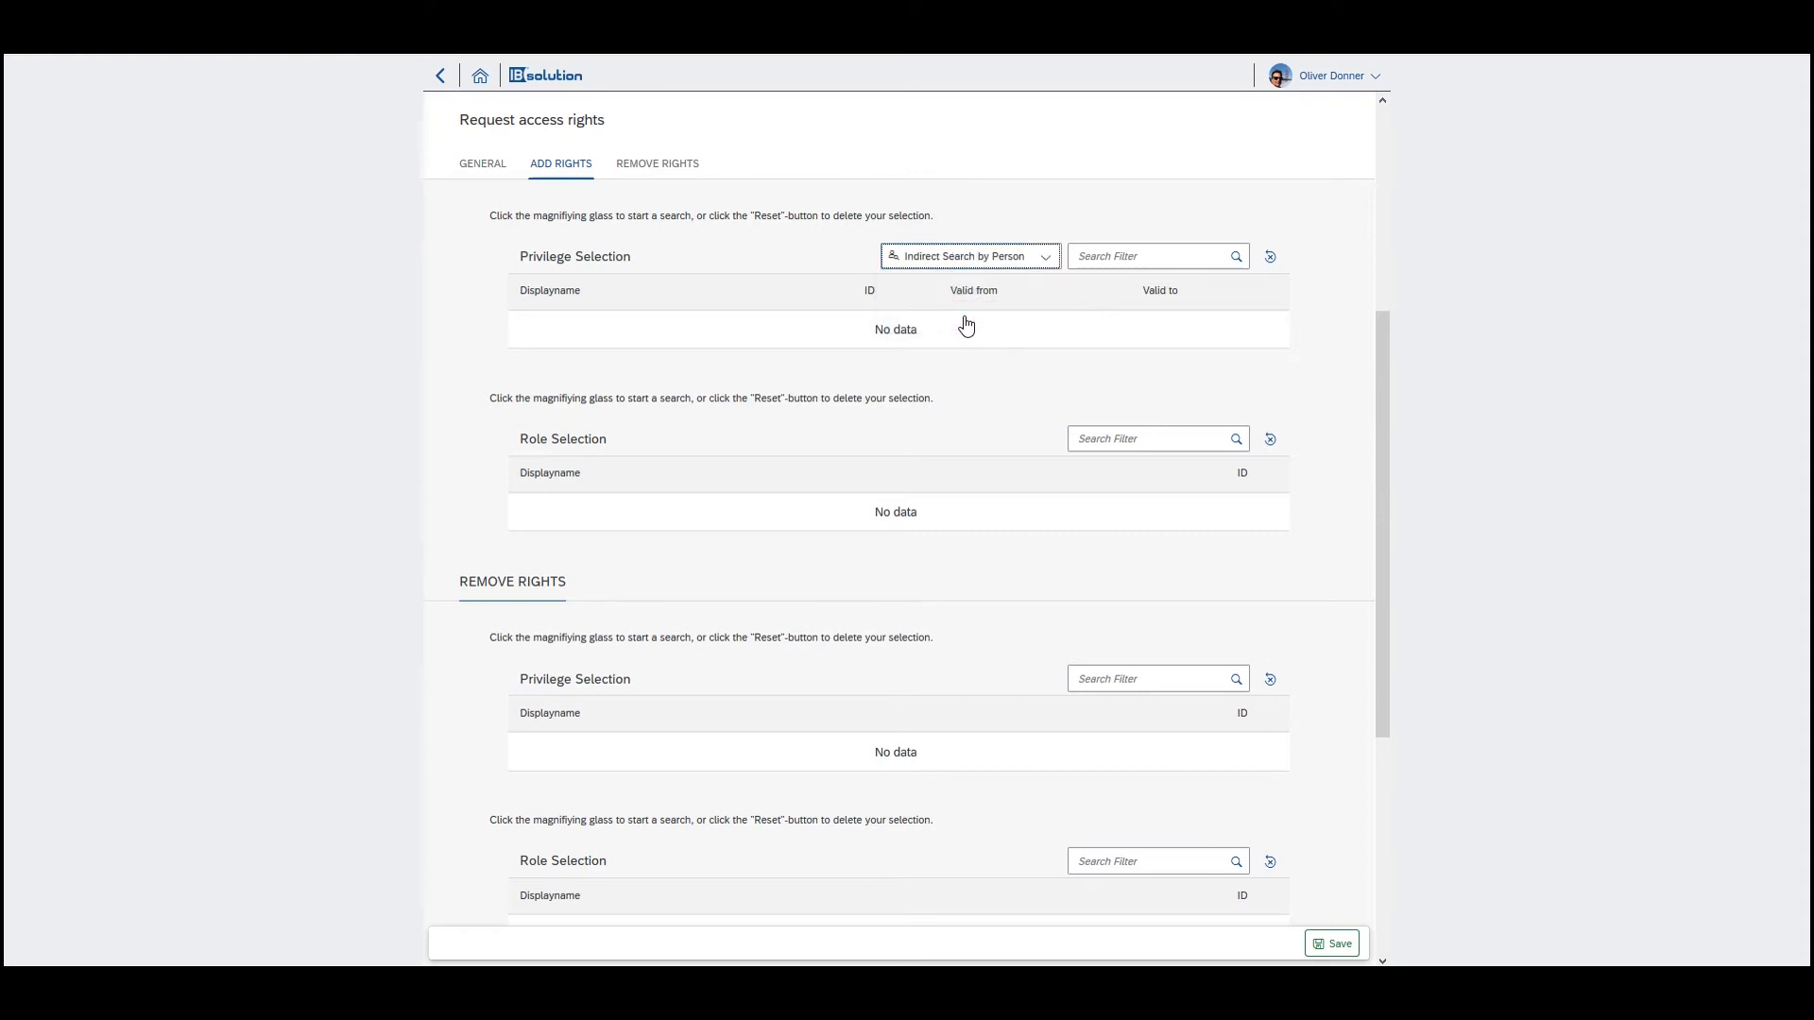
click(1235, 257)
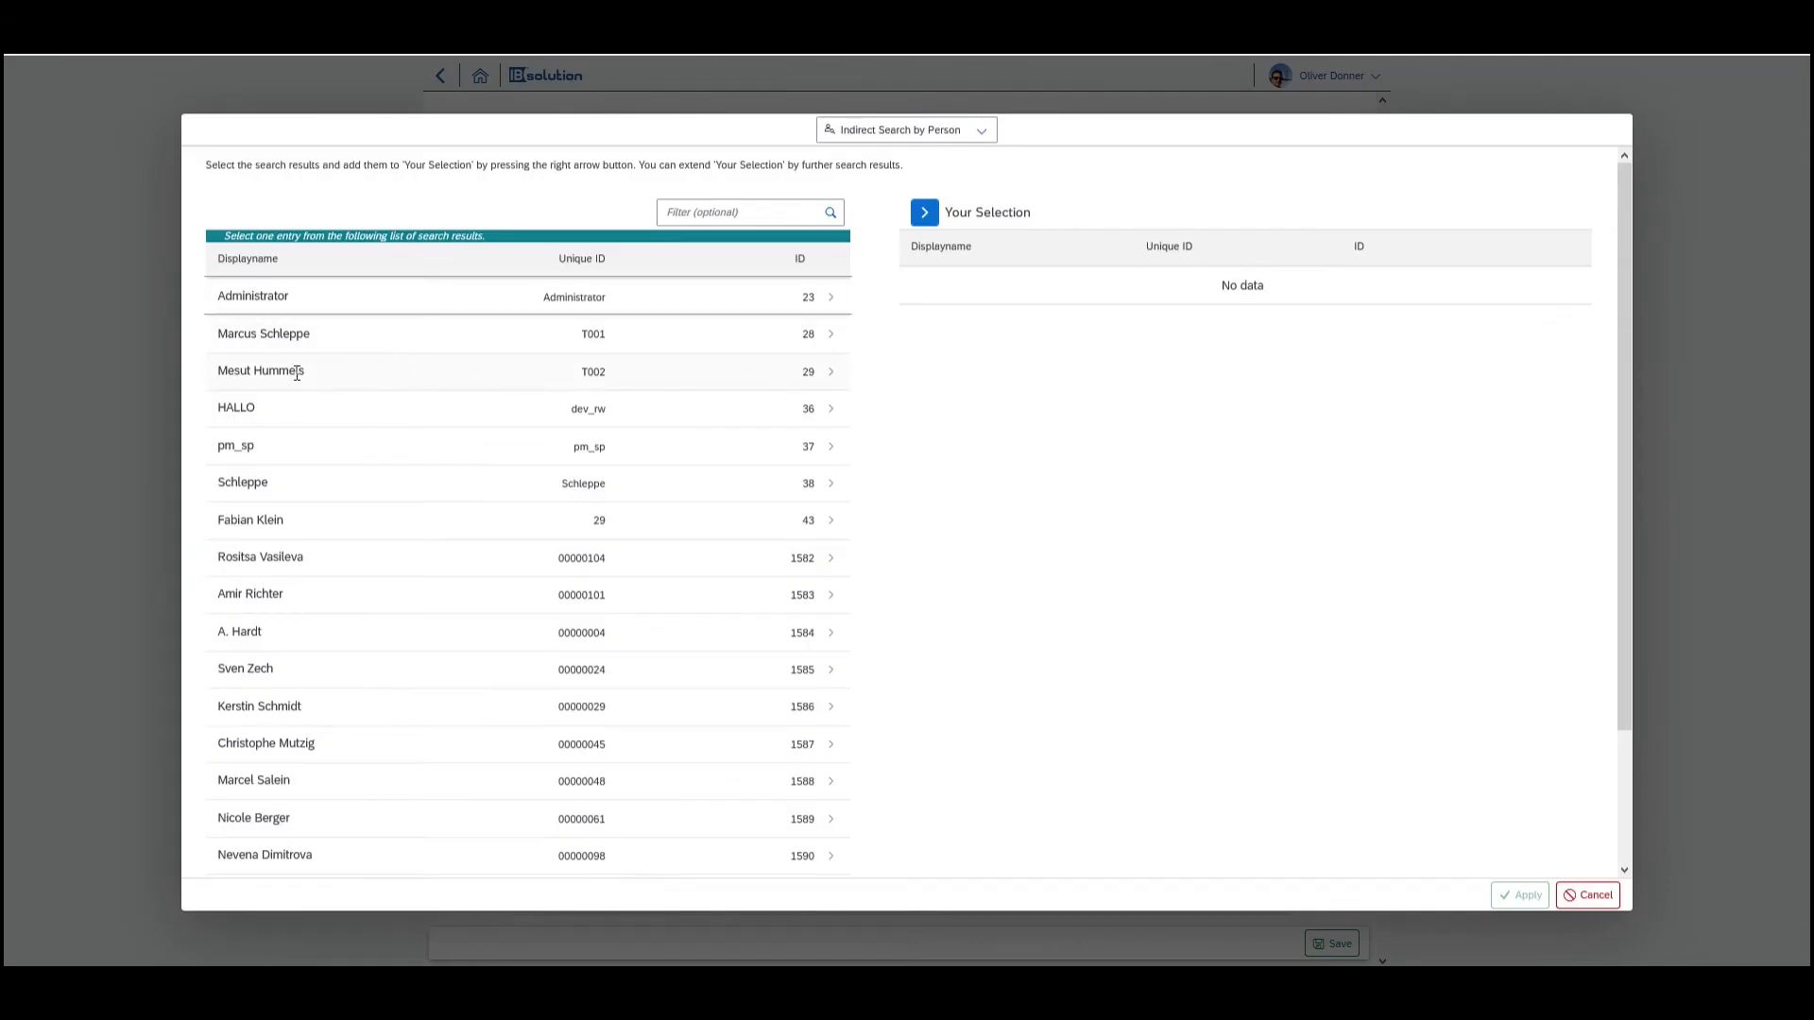
click(328, 384)
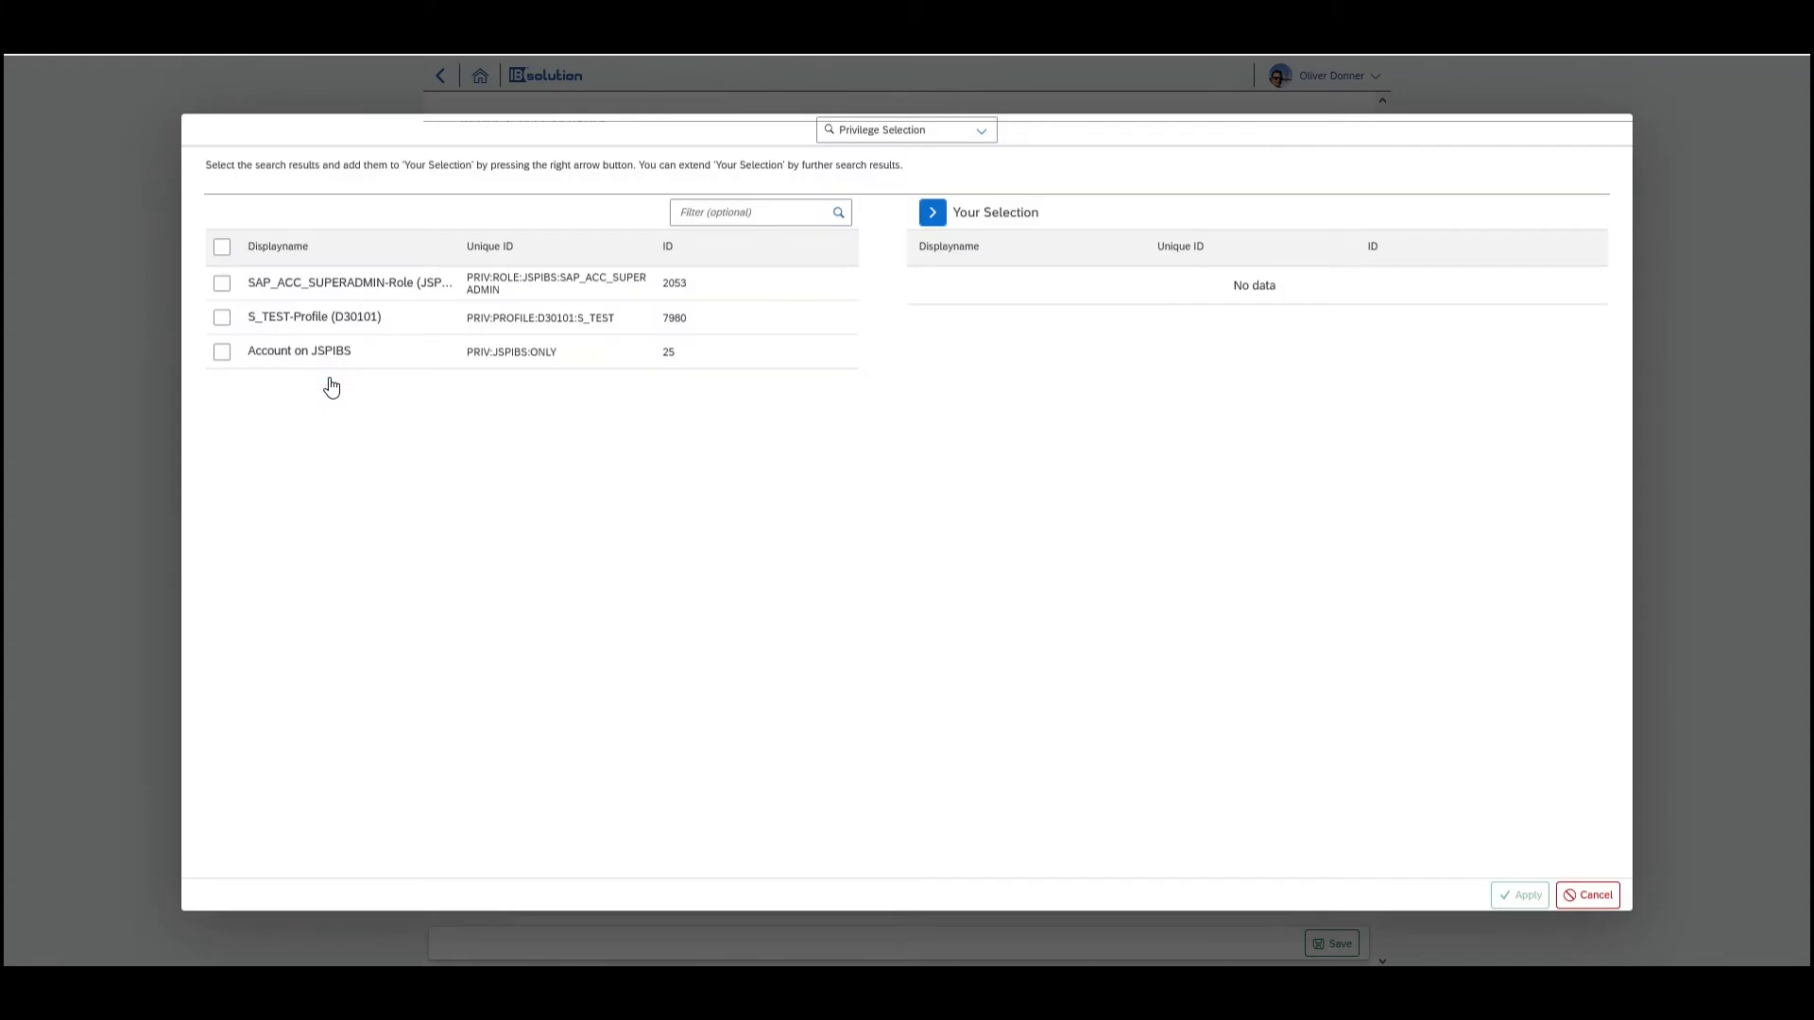
Add the privileges SAP_ACC_SUPERADMIN-Role (JSPIBS), S_TEST-Profile (D30101) and Account on JSPIBS to the request.
click(221, 283)
click(221, 321)
click(222, 352)
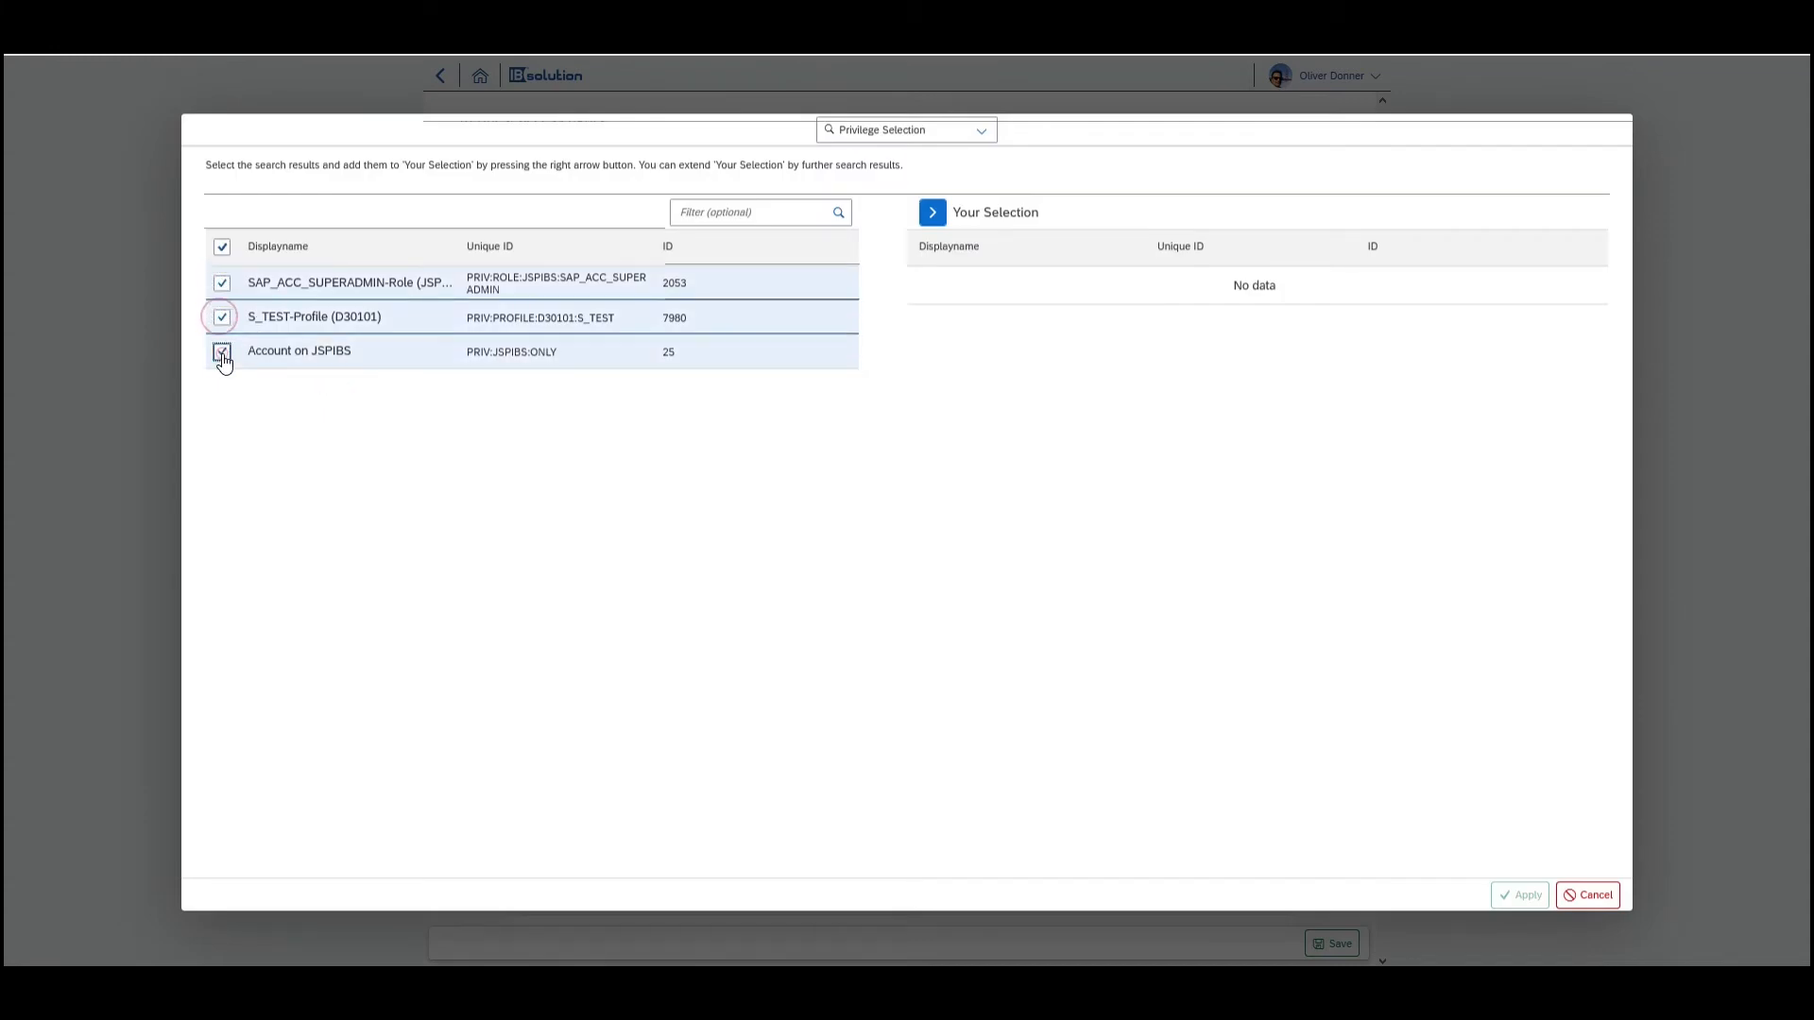
click(933, 214)
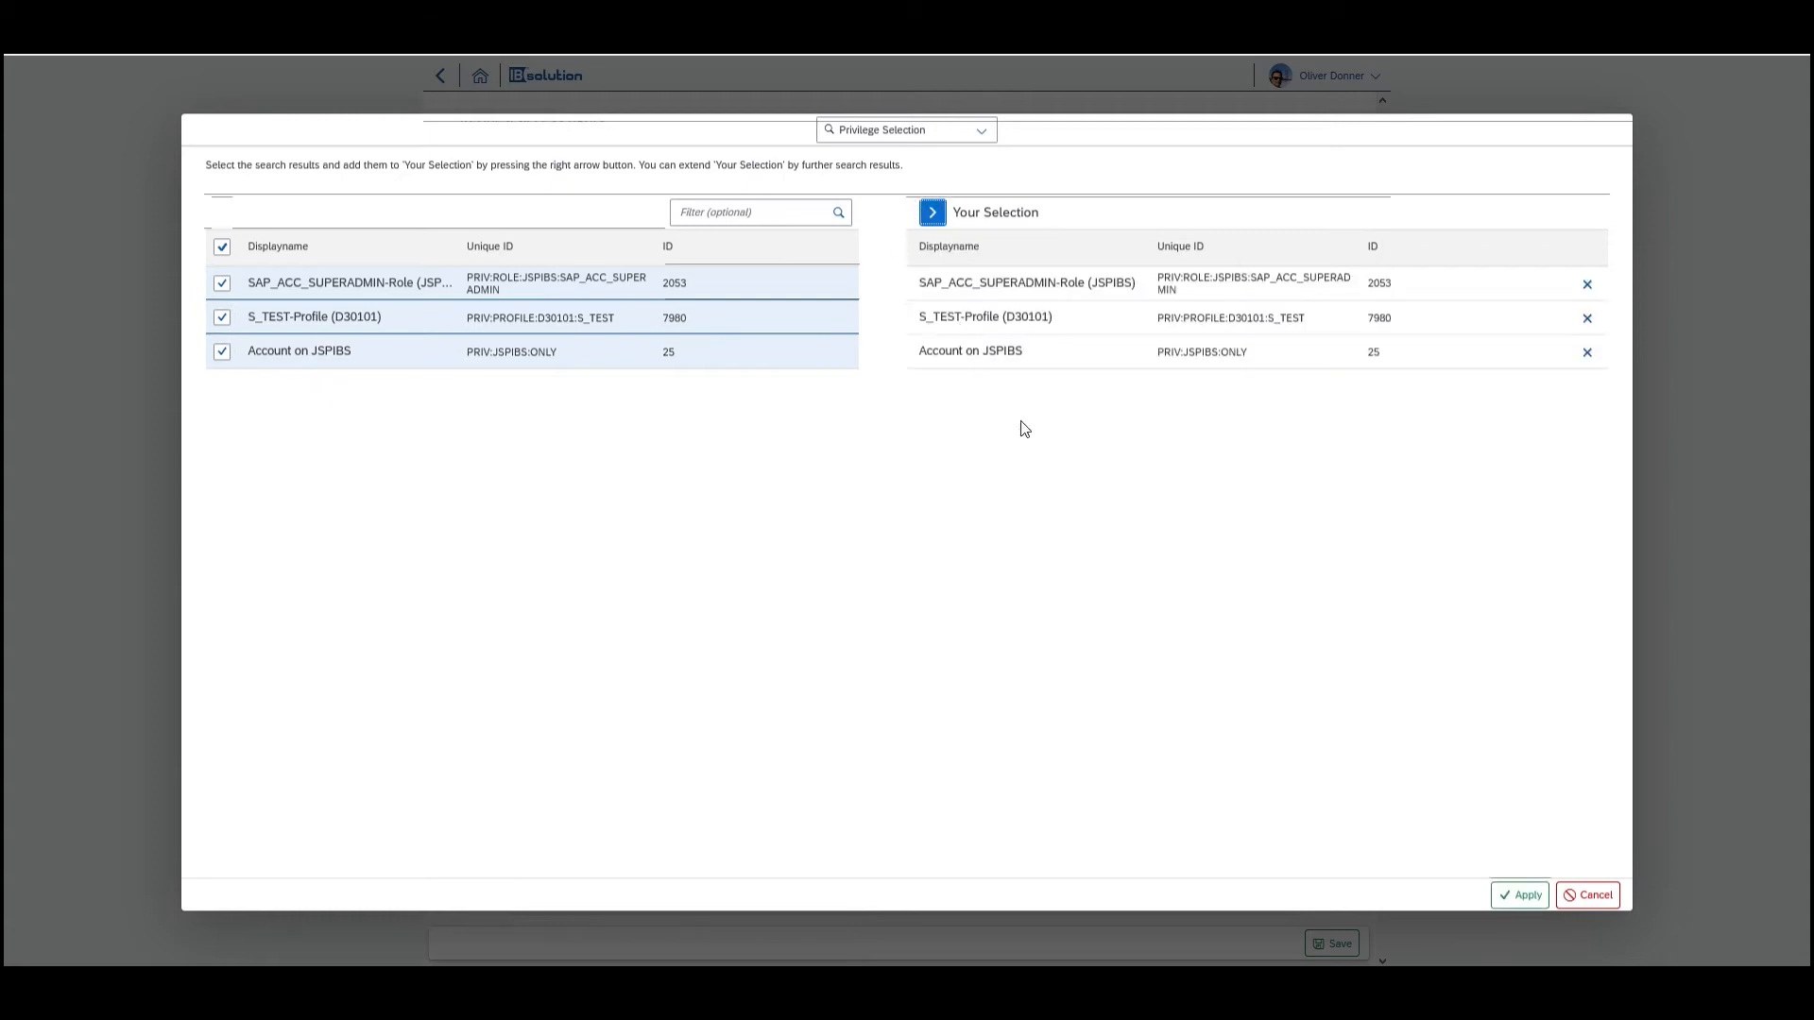
click(1513, 900)
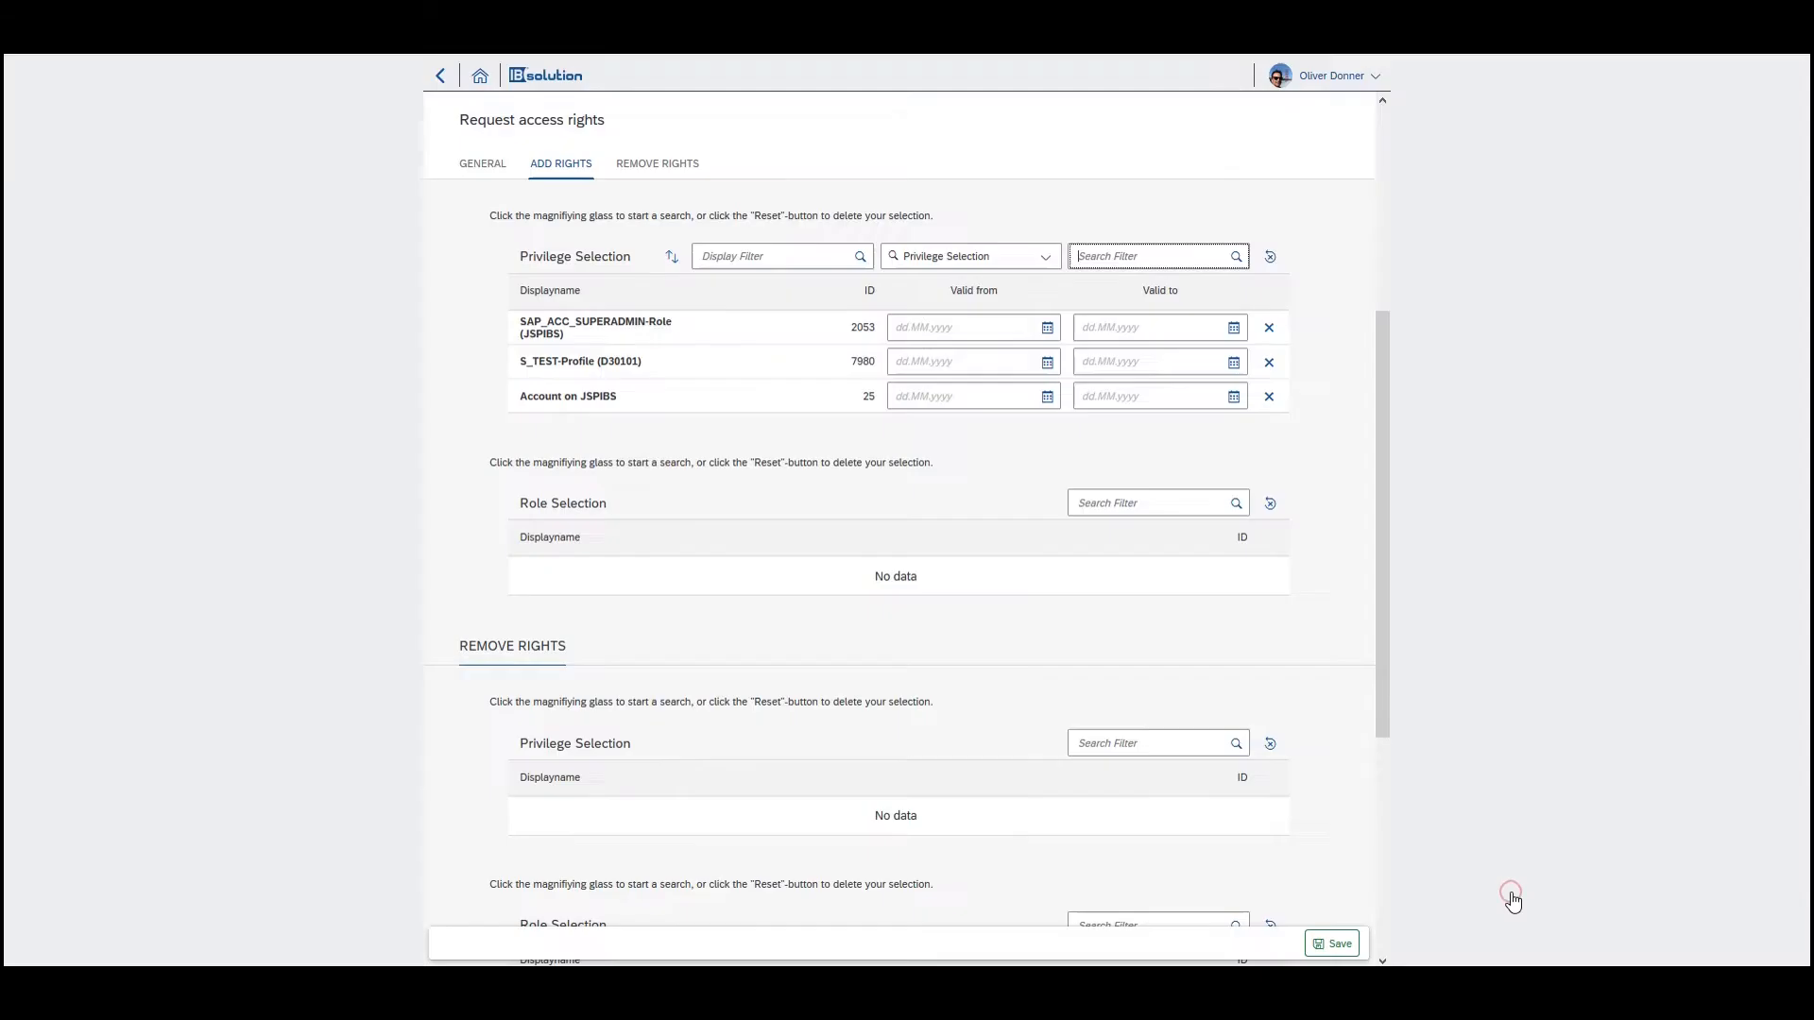
Set the Valid from date of all three added privileges to 01.06.2020.
click(1047, 329)
click(1099, 370)
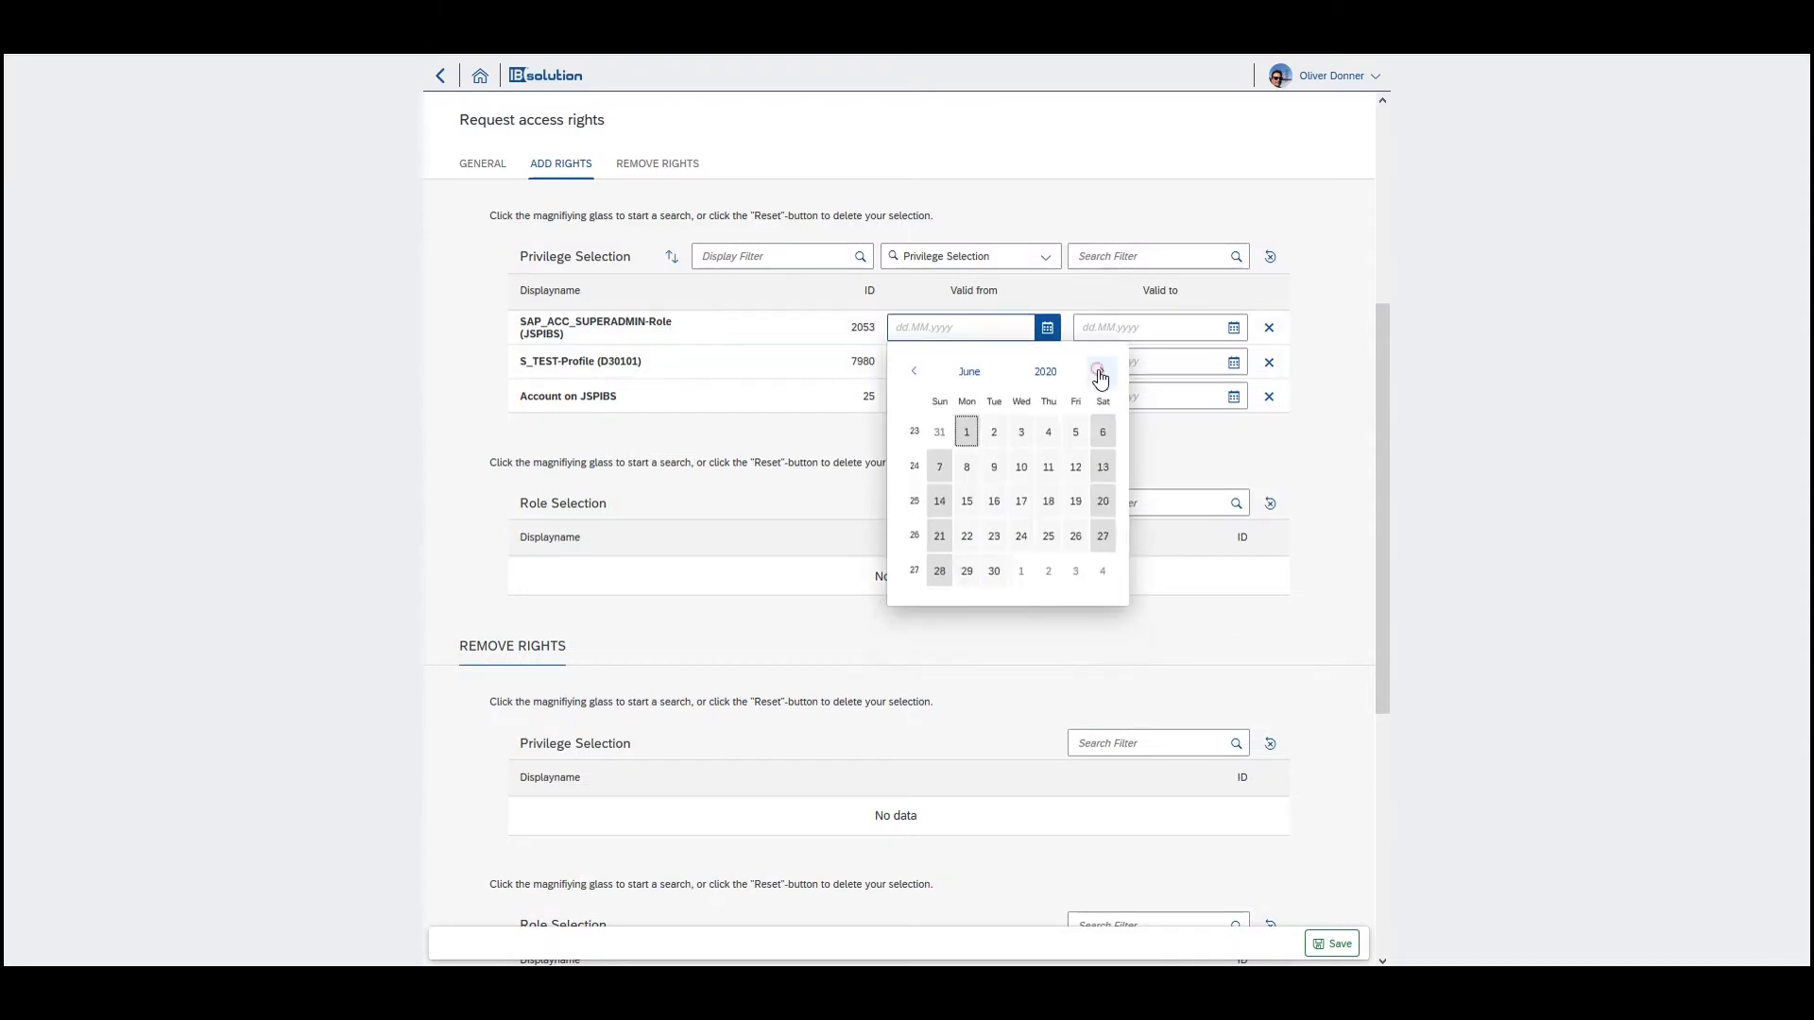
click(963, 430)
click(1047, 361)
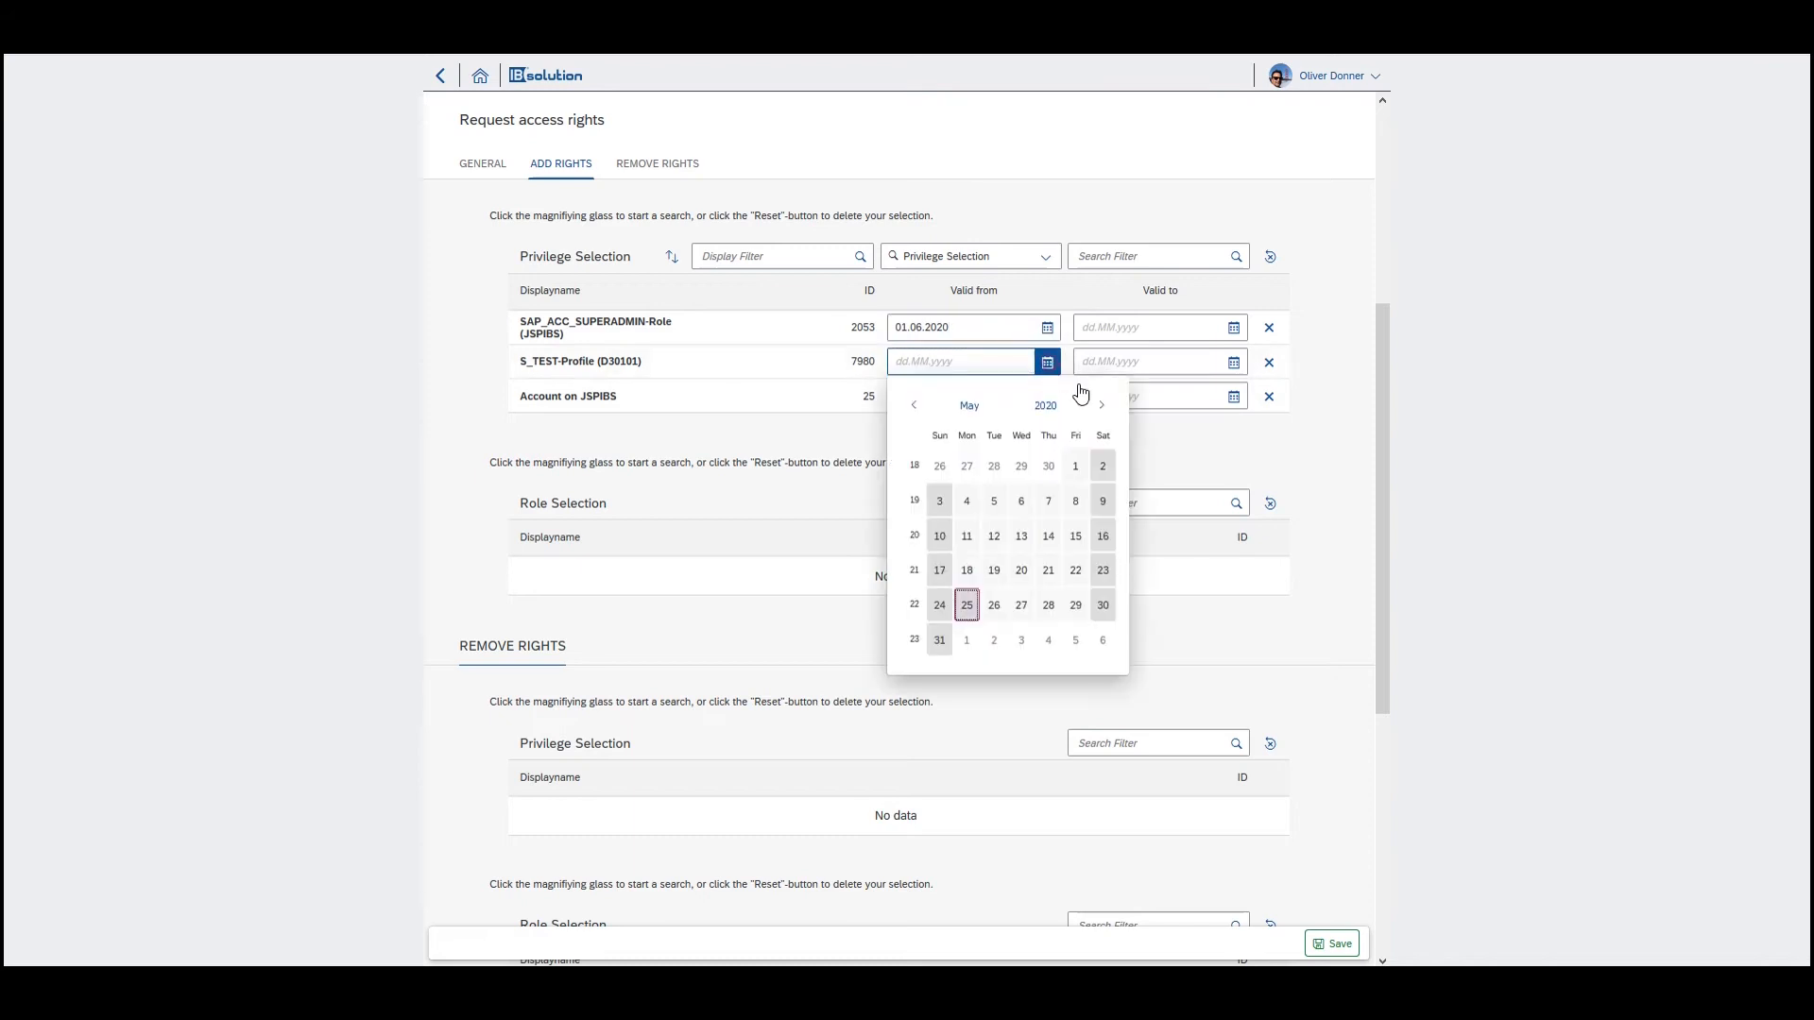
click(1096, 404)
click(966, 465)
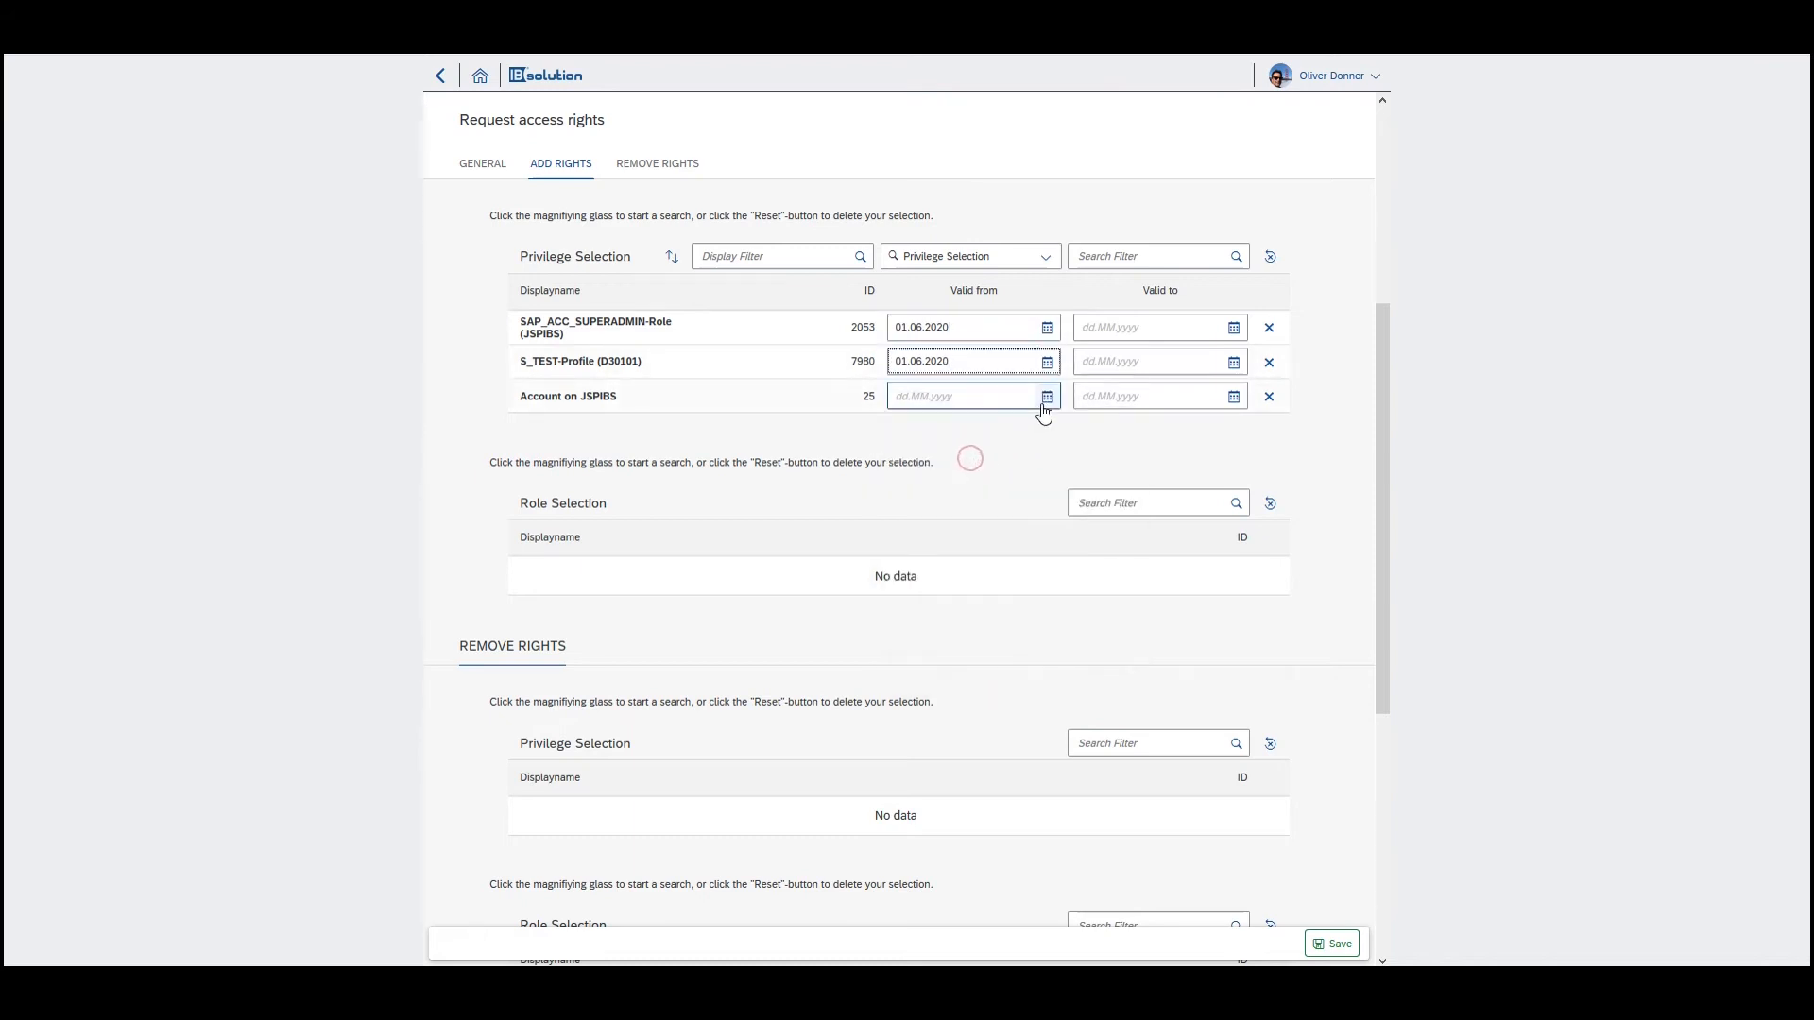
click(1047, 395)
click(1094, 439)
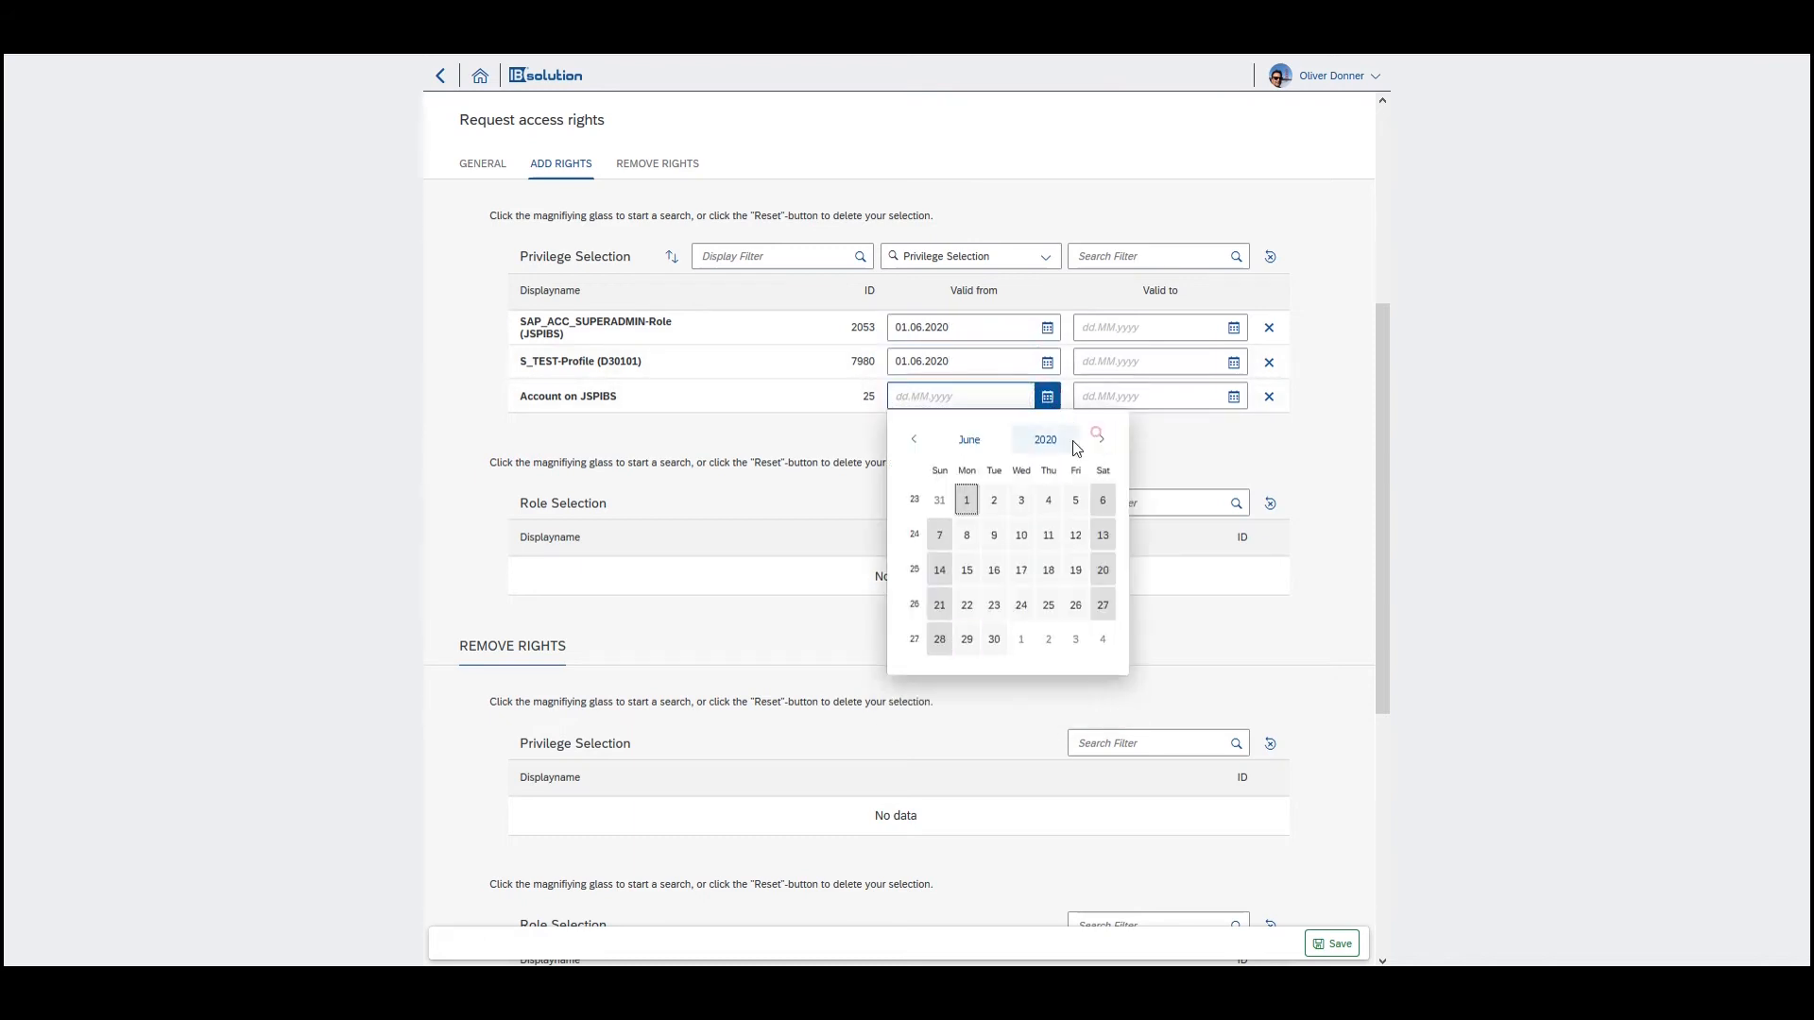
click(969, 493)
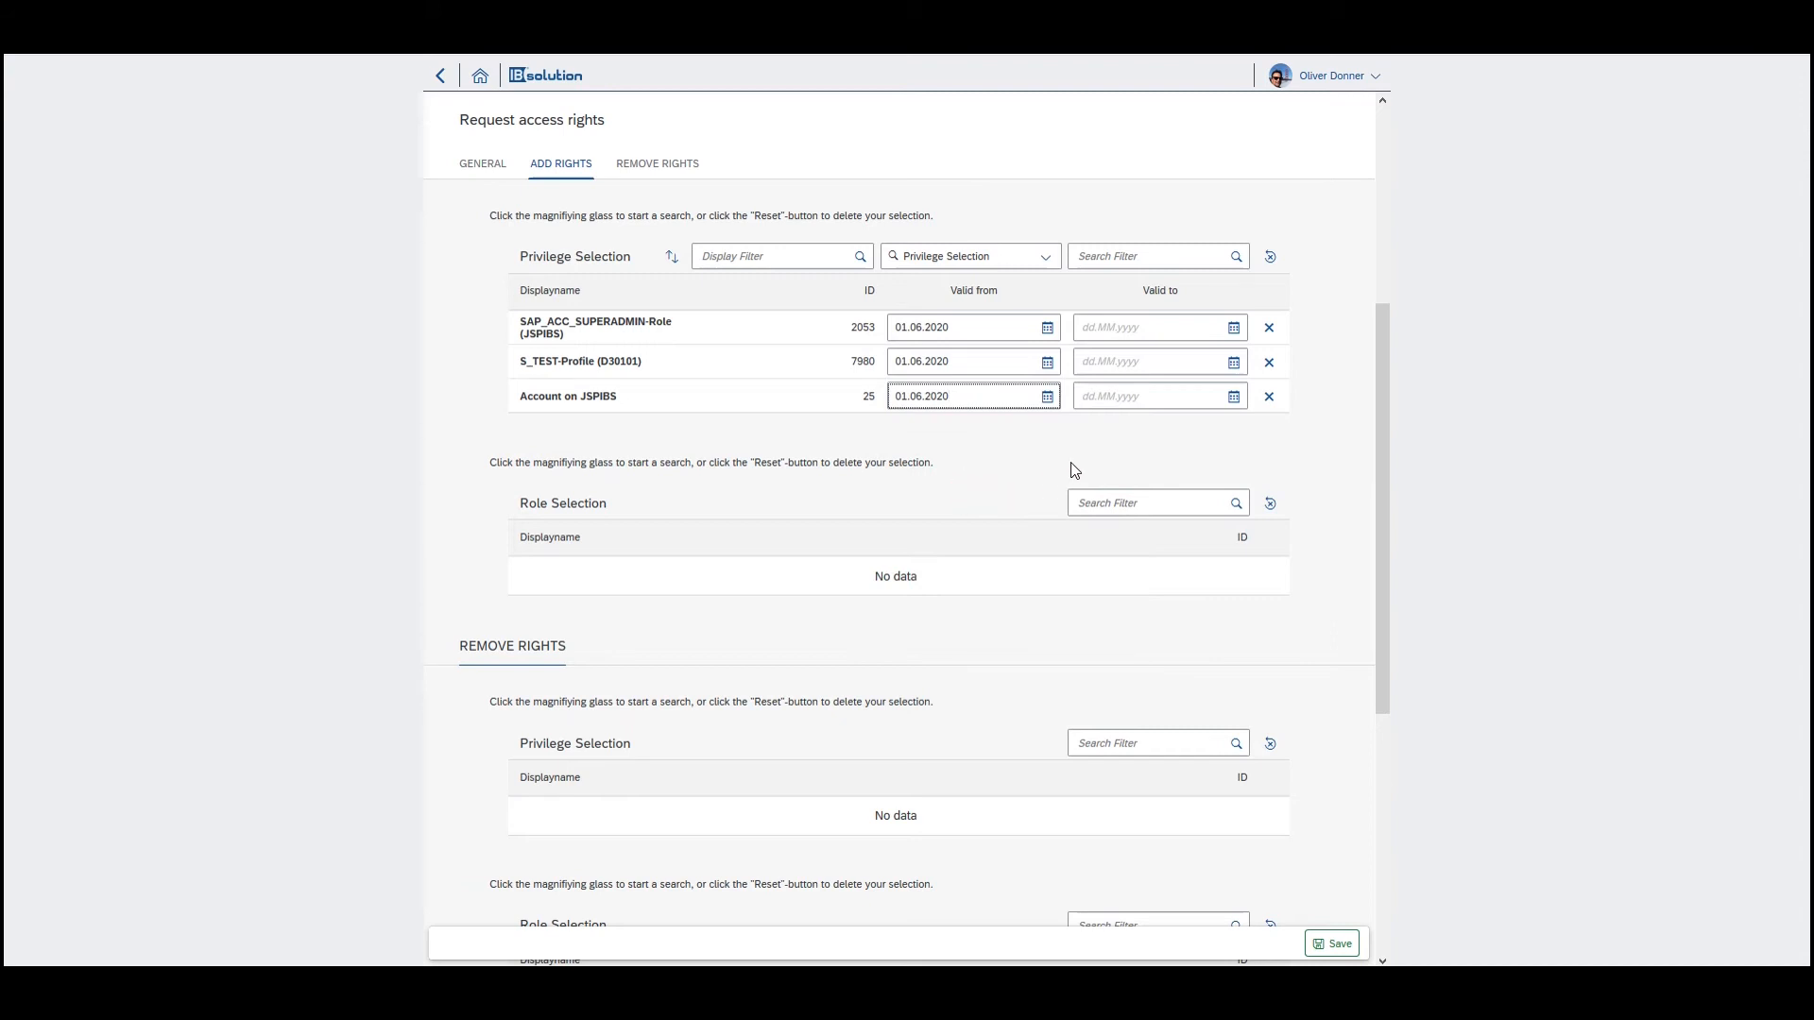
Add Parent Role and Member Role to the roles under Add Rights.
scroll(818, 446, down, 2)
scroll(817, 447, up, 2)
click(1237, 503)
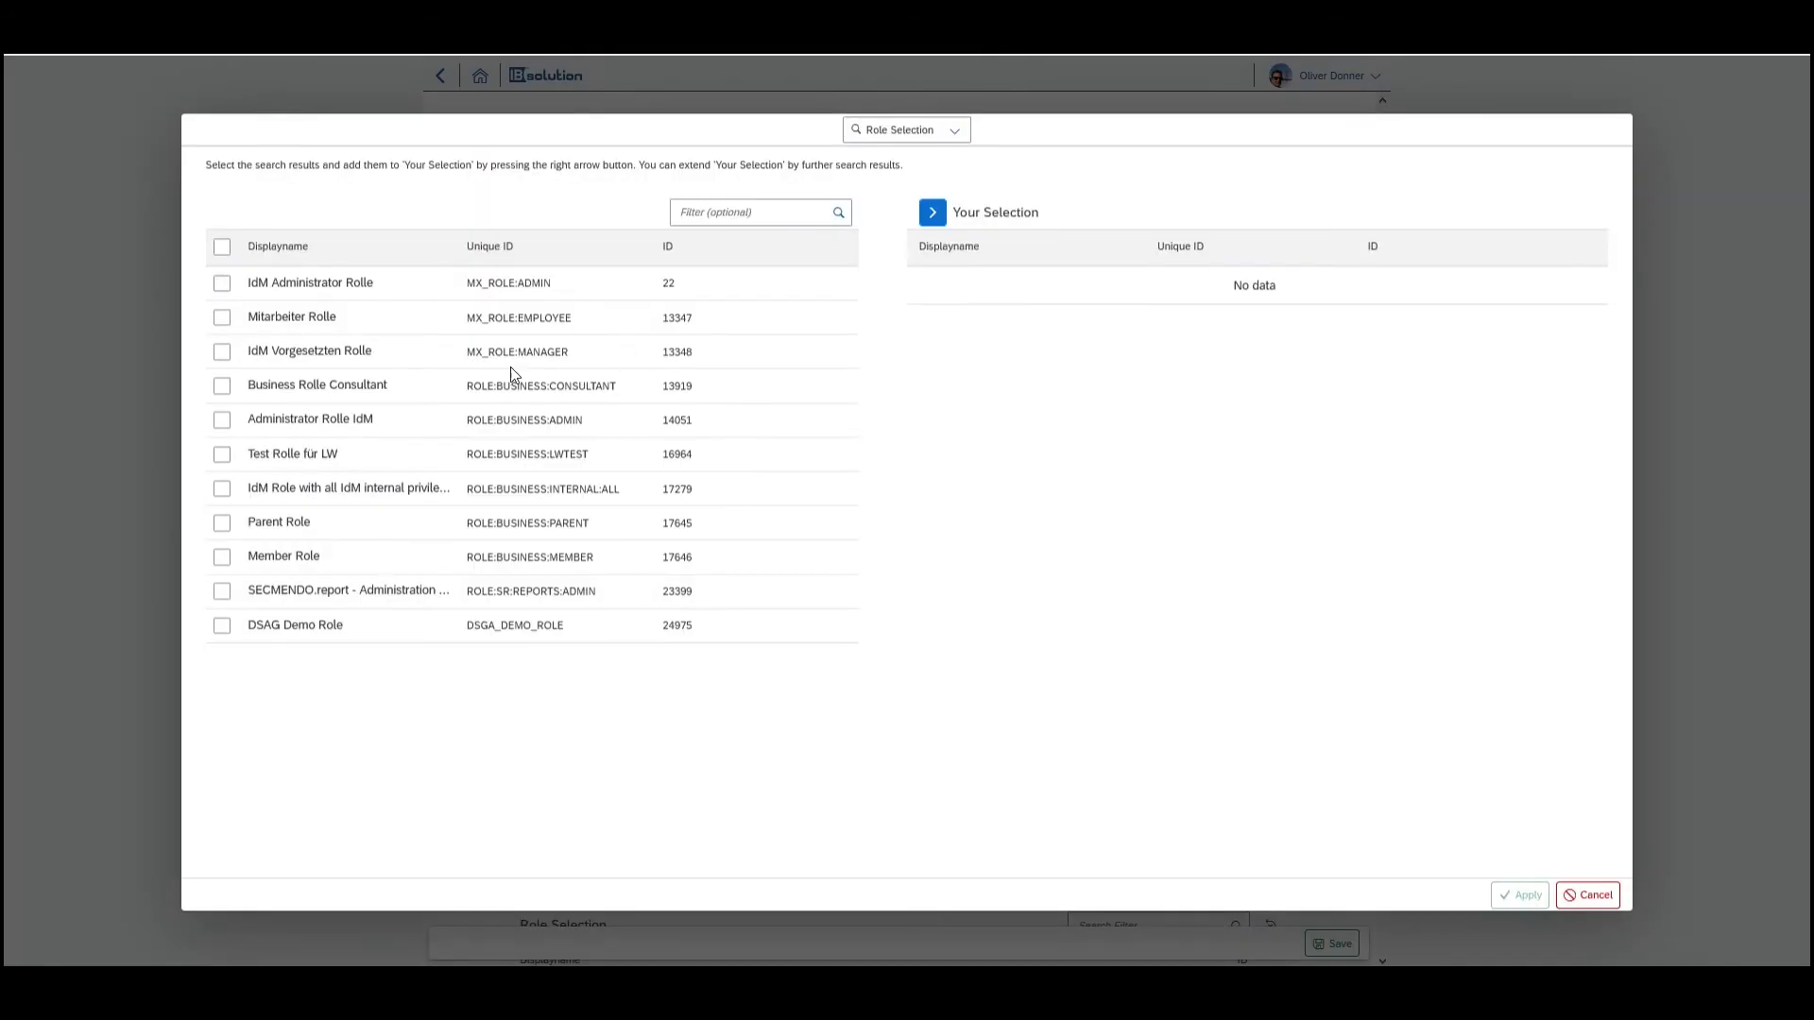
click(221, 526)
click(221, 556)
click(933, 213)
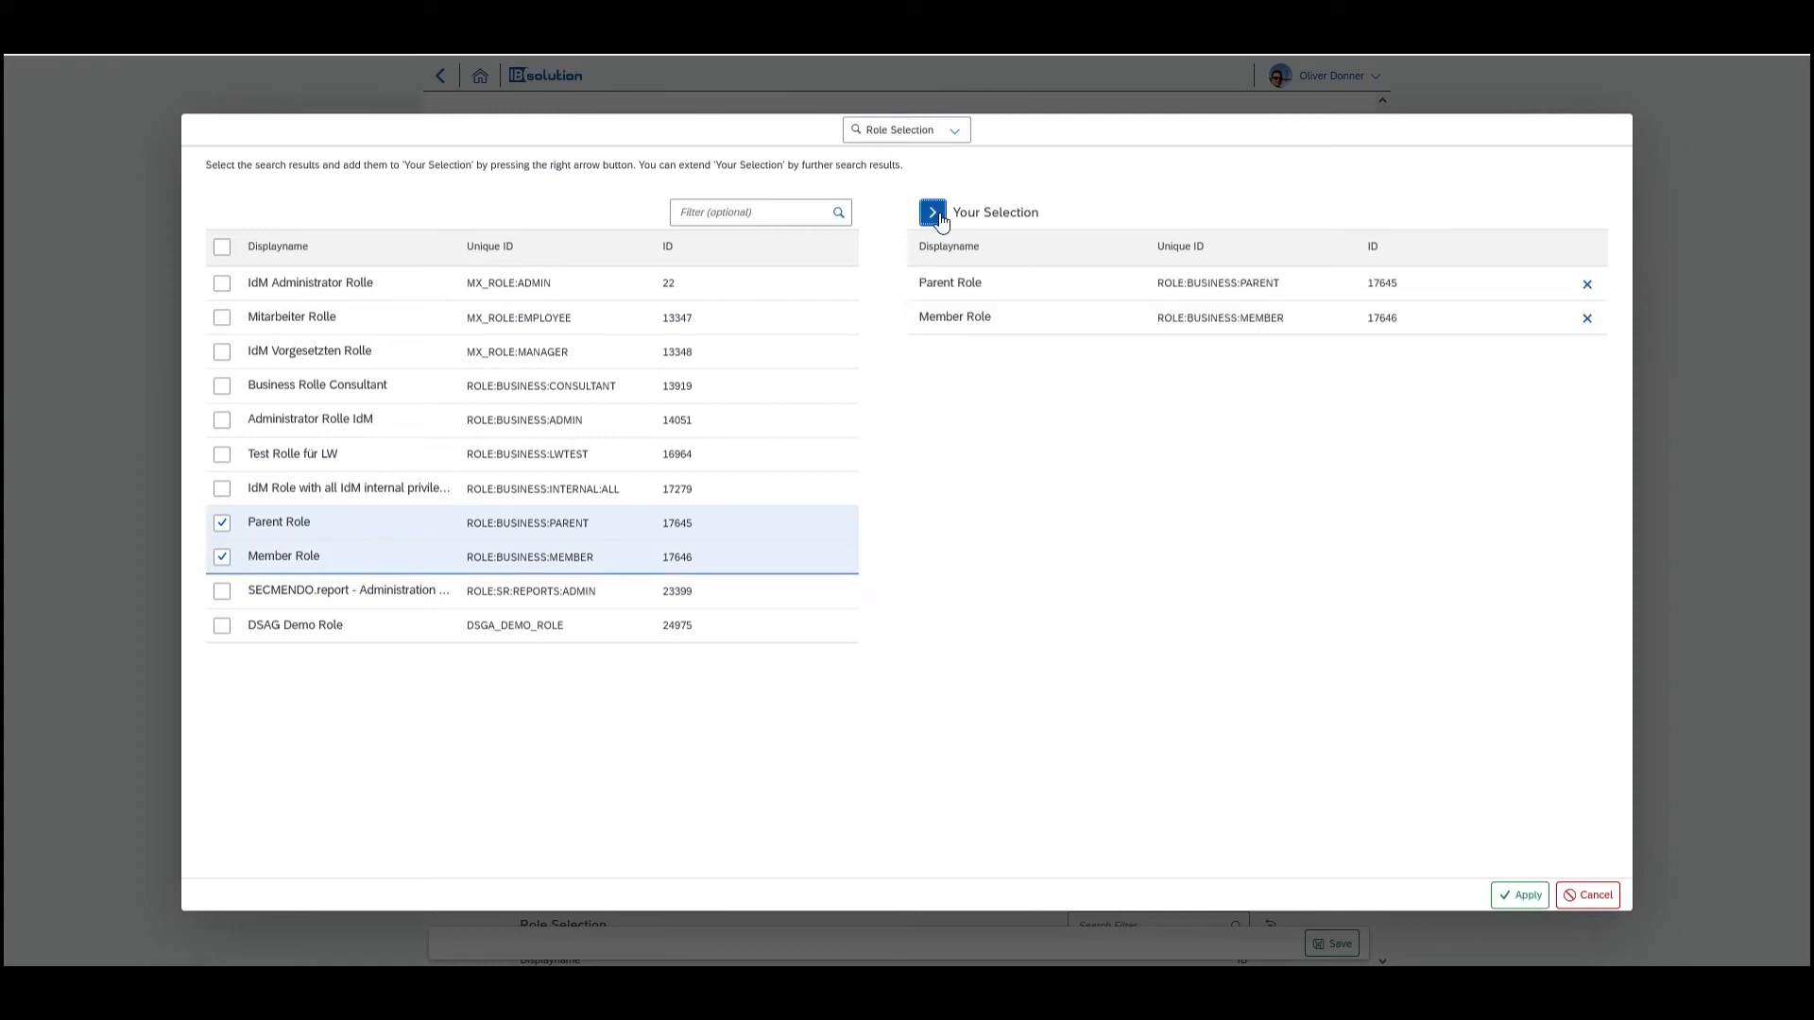
click(1521, 897)
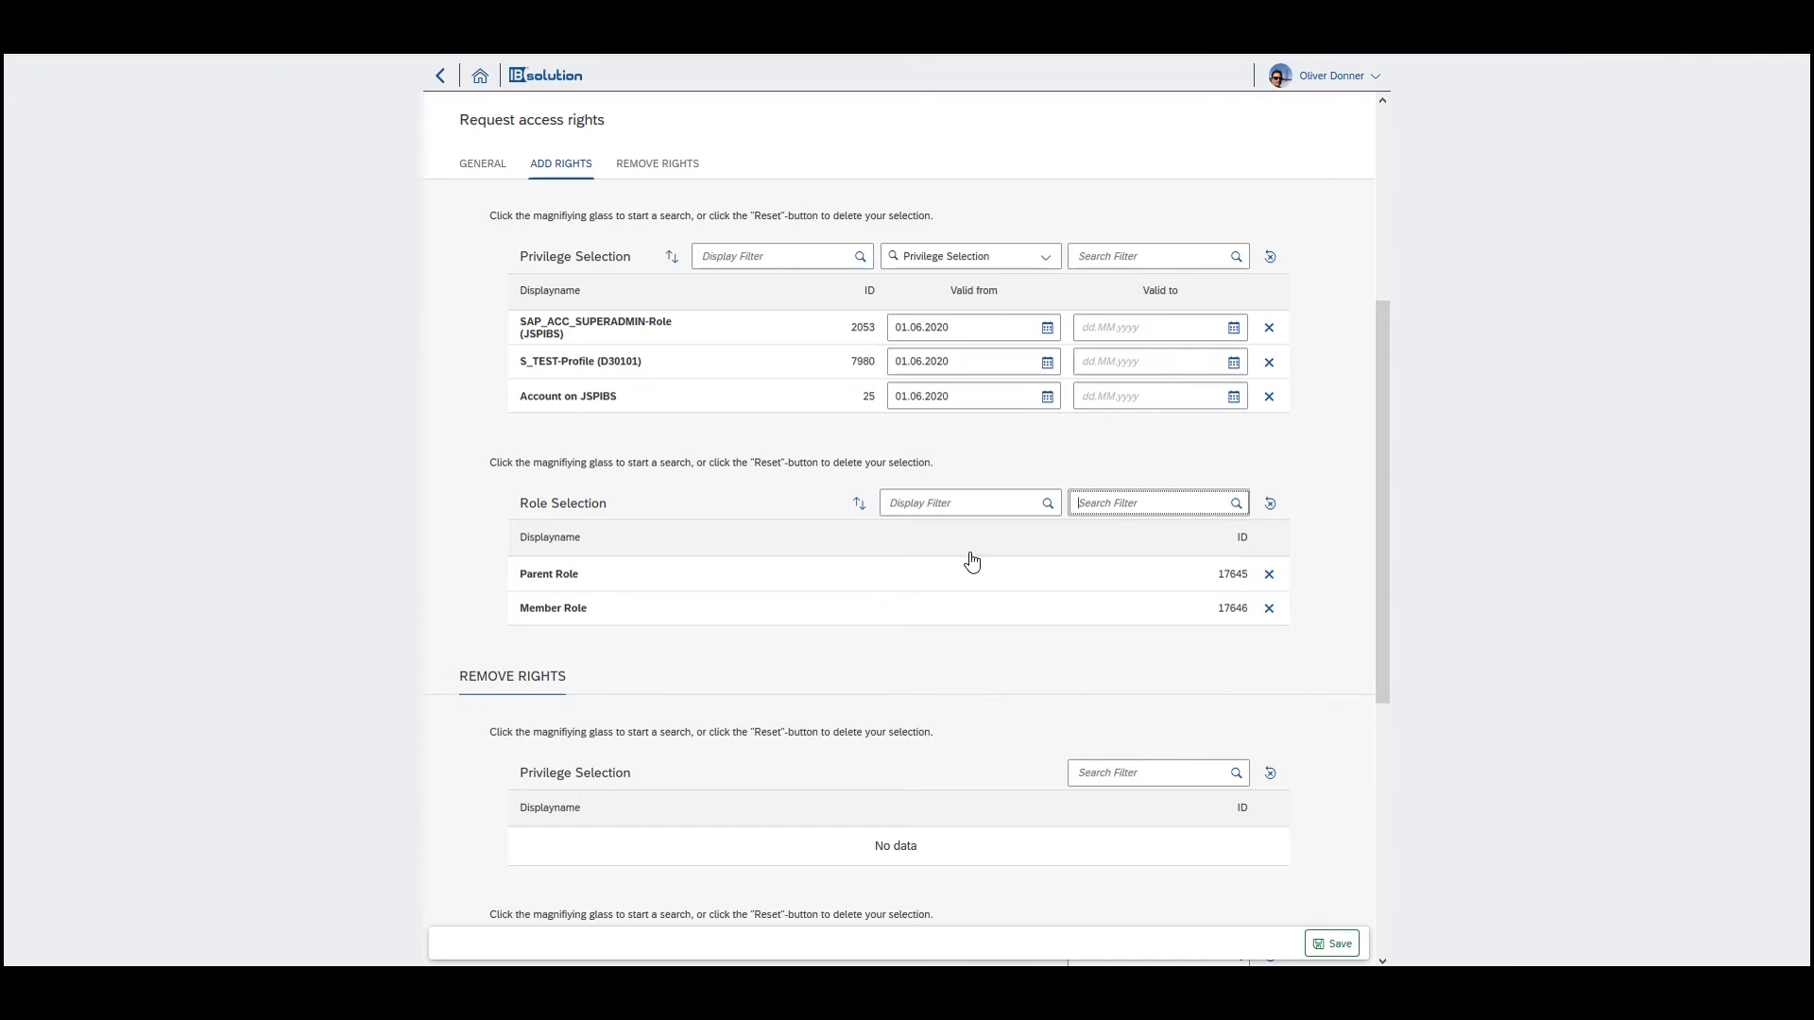
click(1047, 509)
scroll(1025, 560, down, 2)
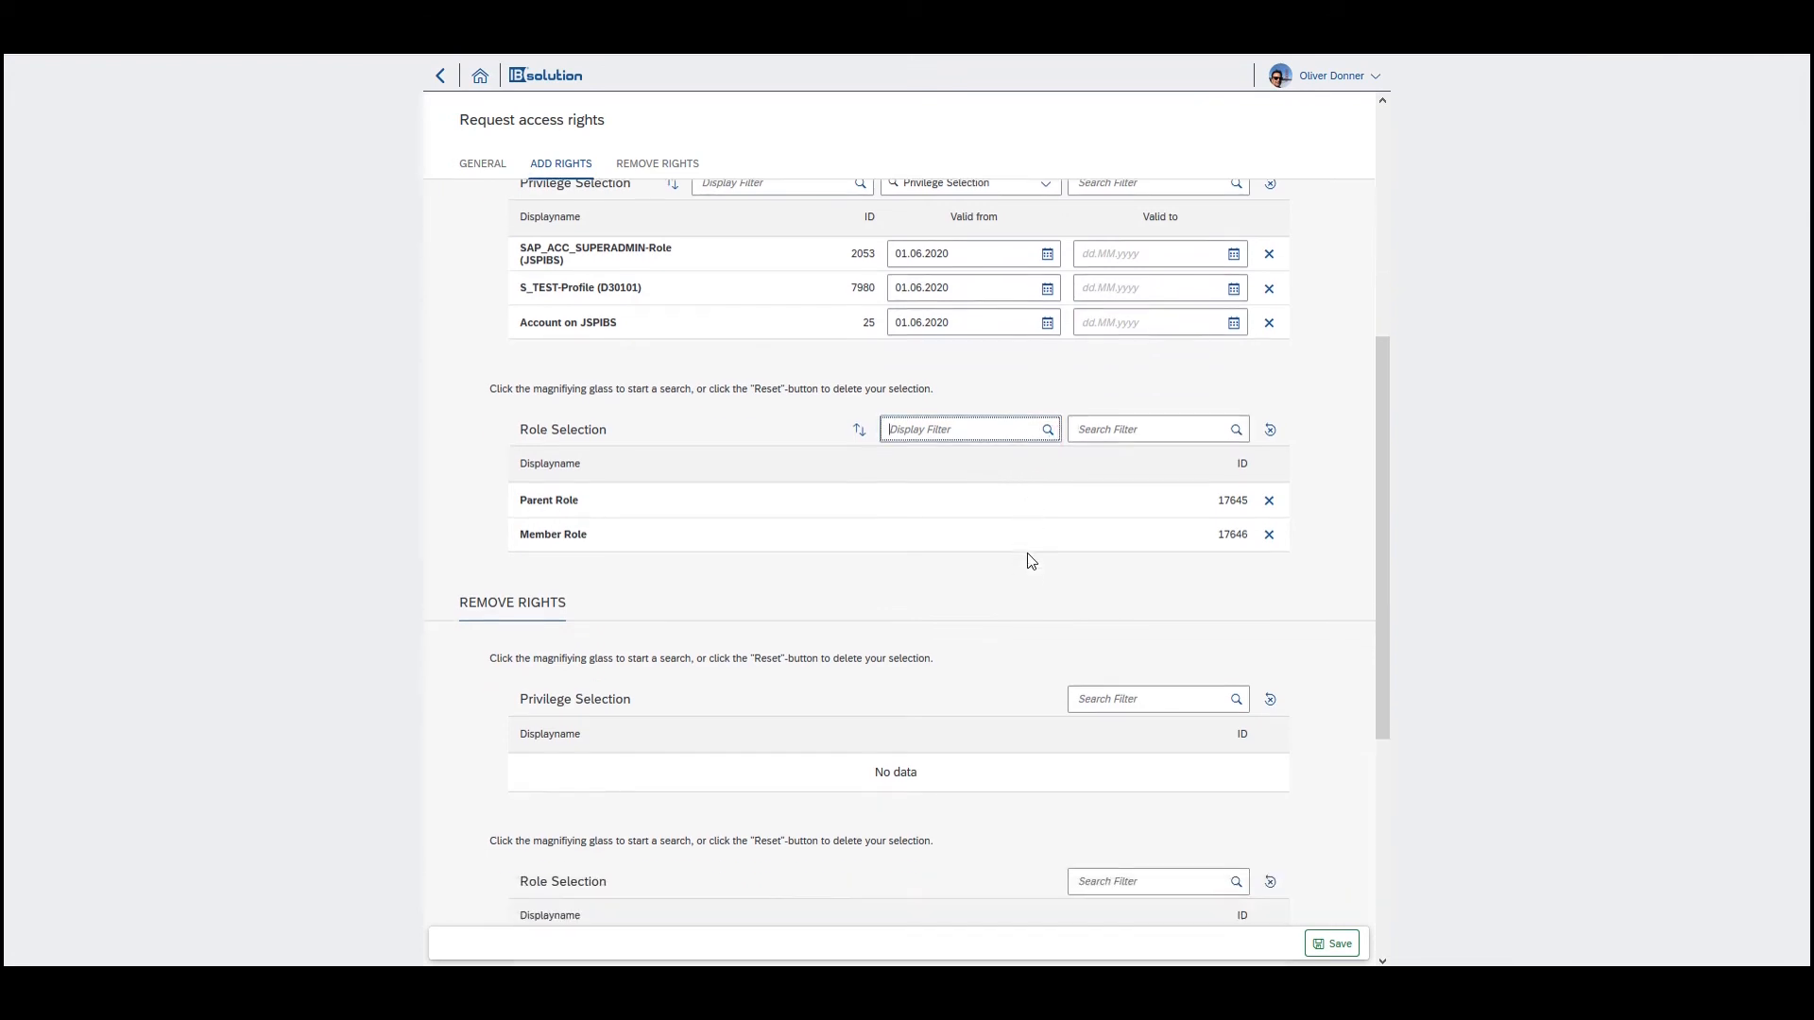
Review the privileges and roles available for removal under Remove Rights, without selecting any.
scroll(1025, 559, down, 1)
scroll(1025, 560, up, 2)
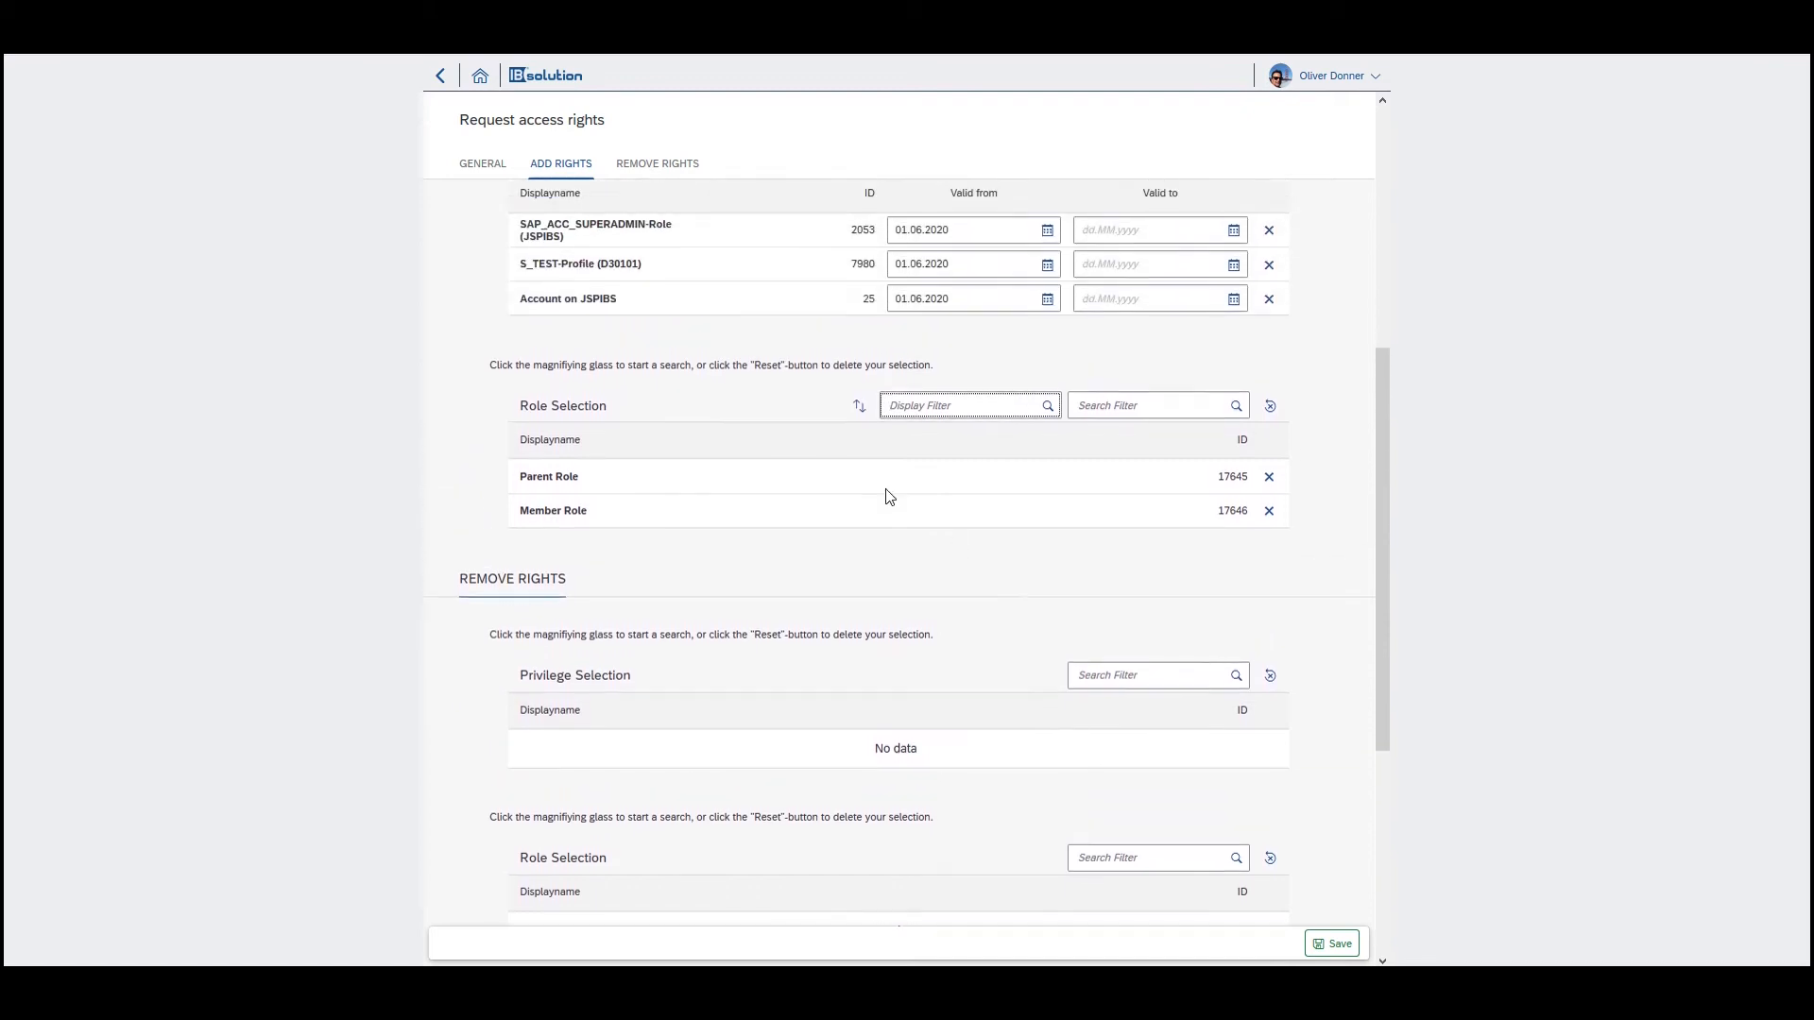
click(660, 166)
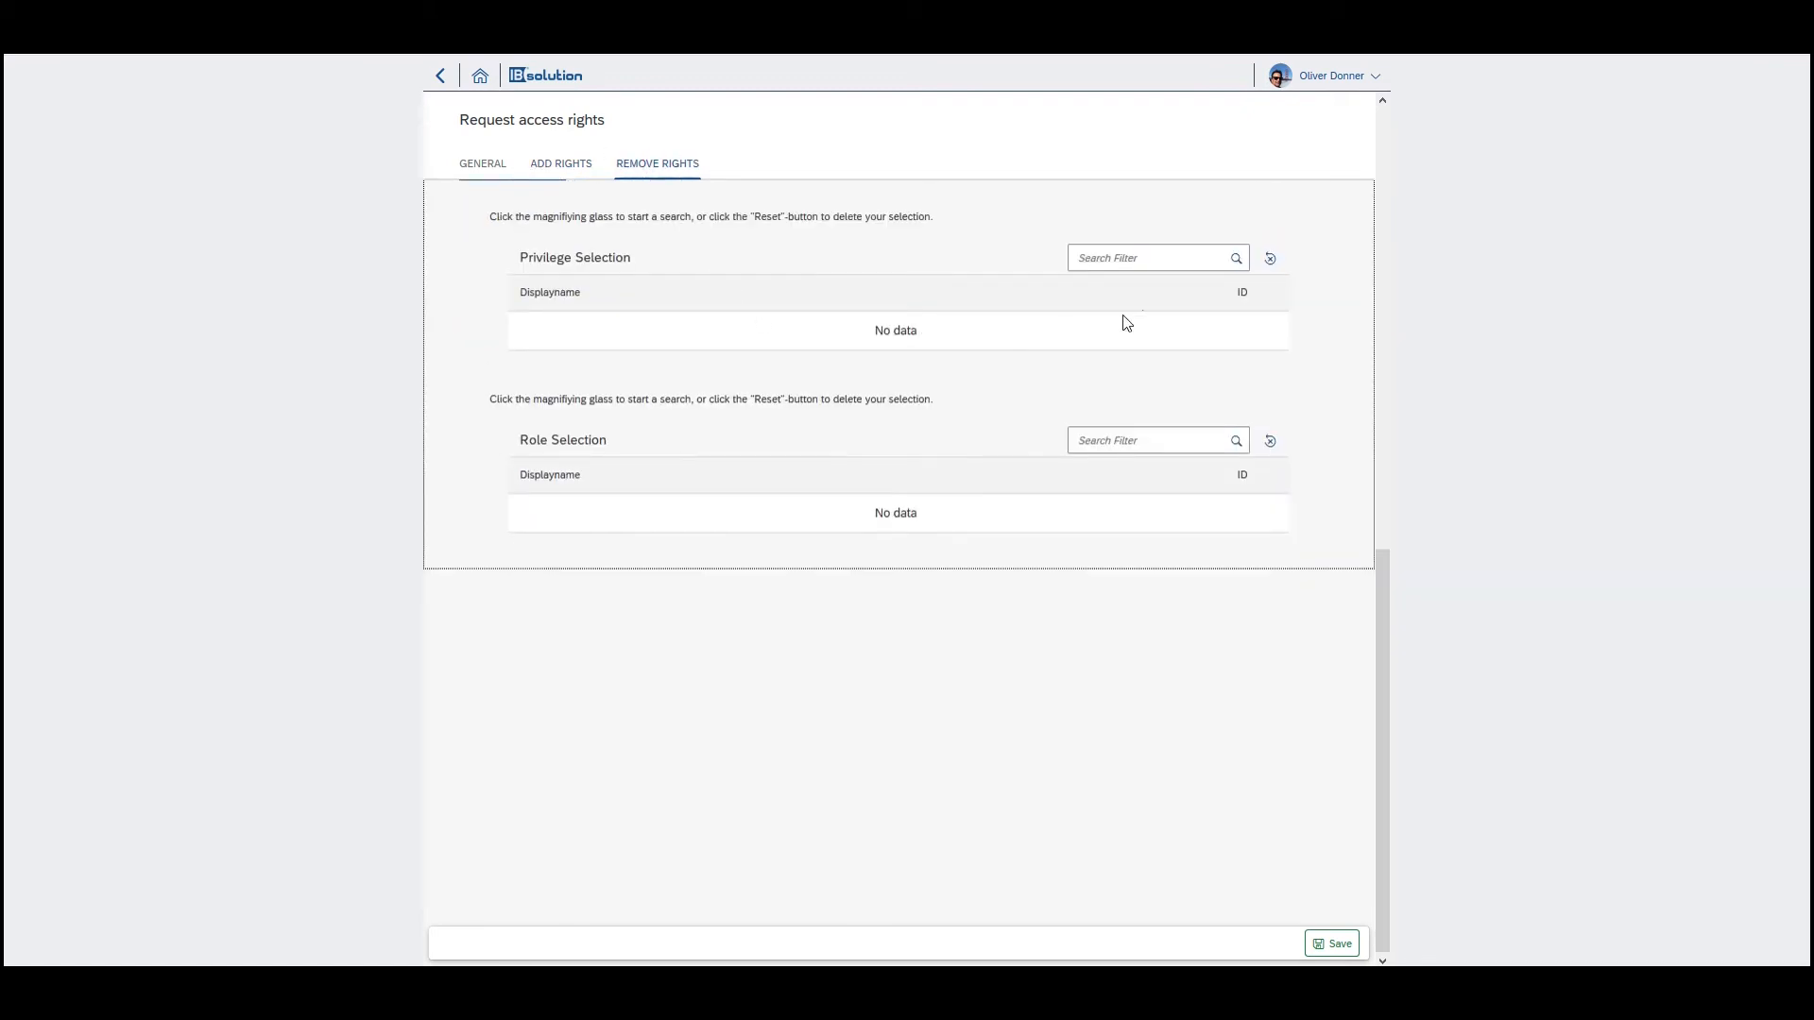
click(1235, 267)
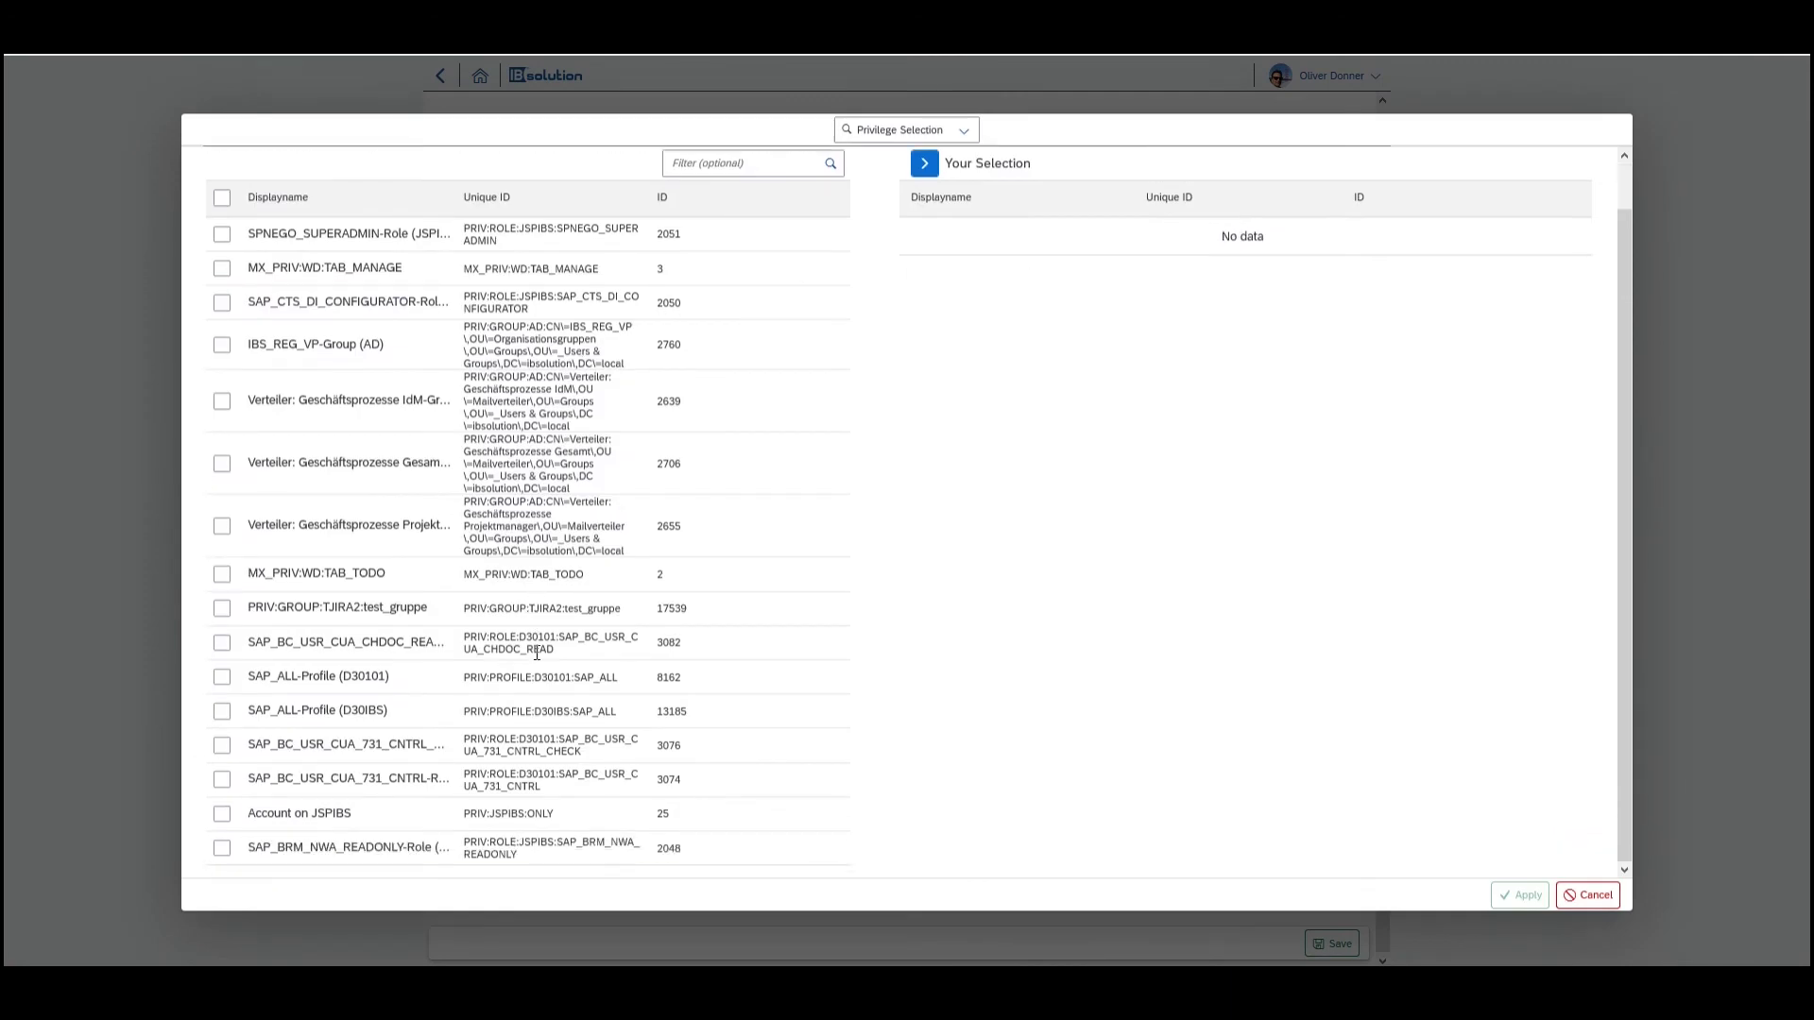
click(1588, 894)
click(1234, 441)
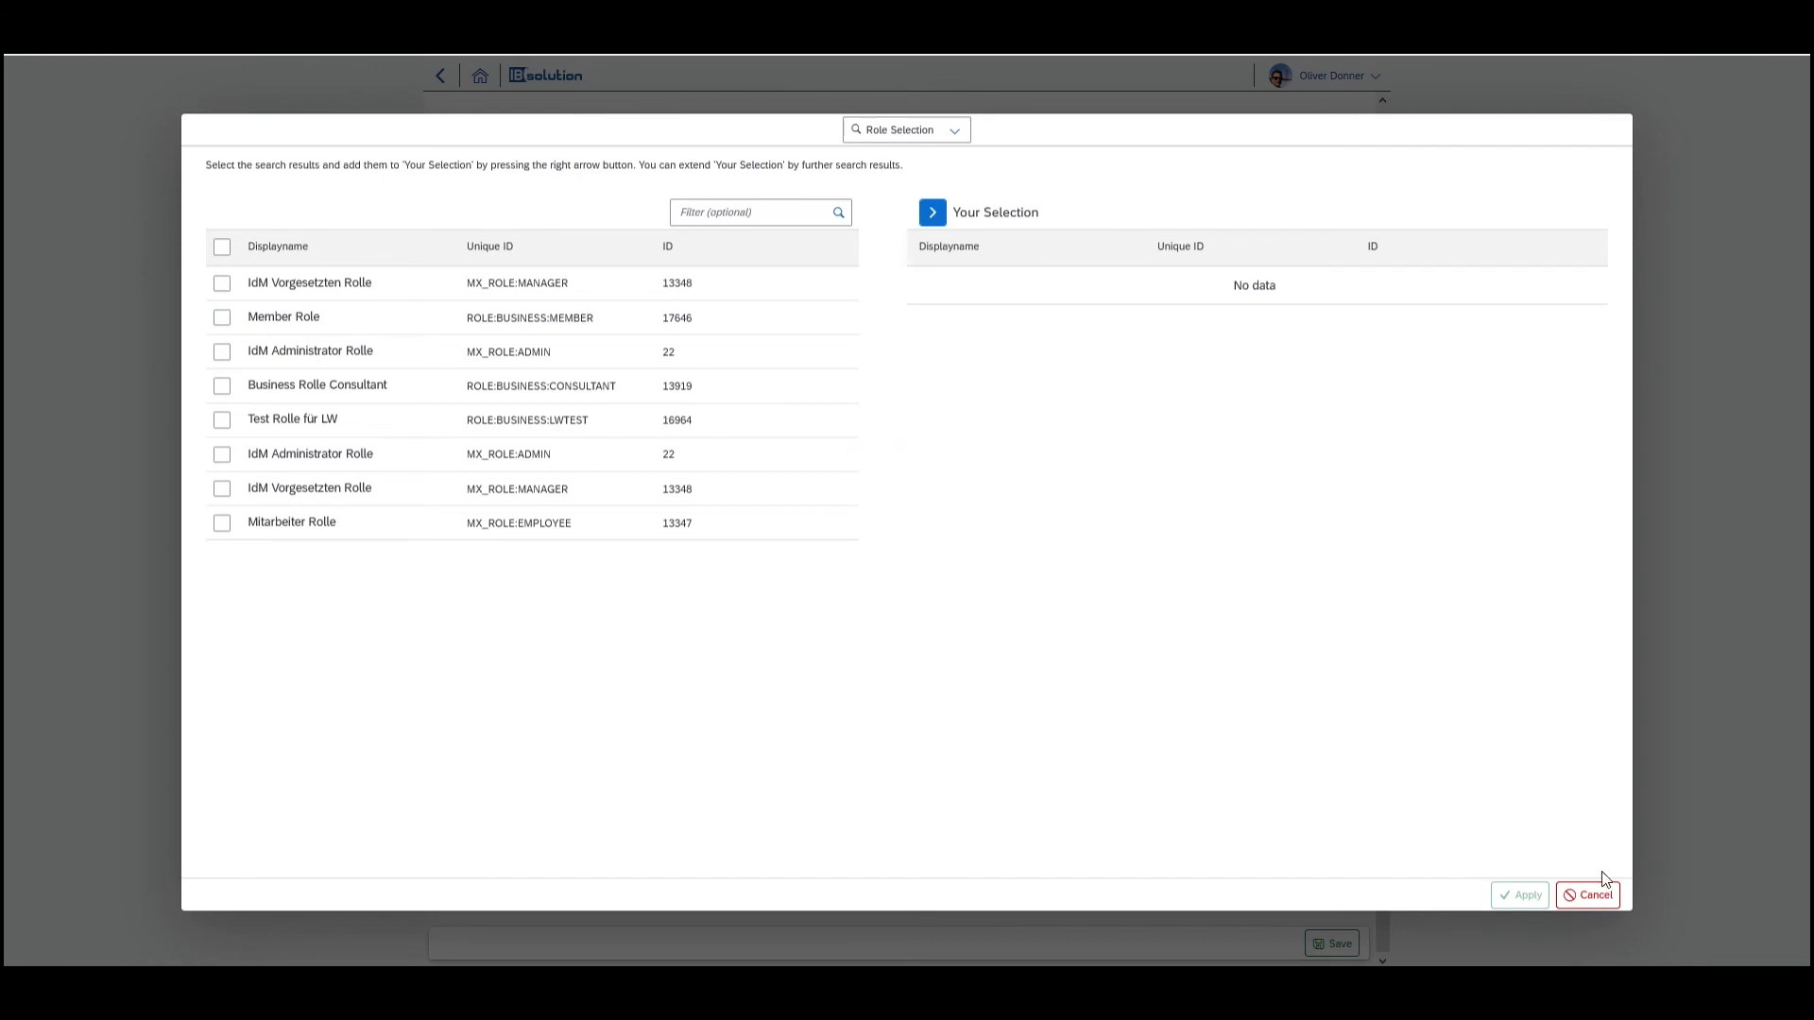
click(1597, 896)
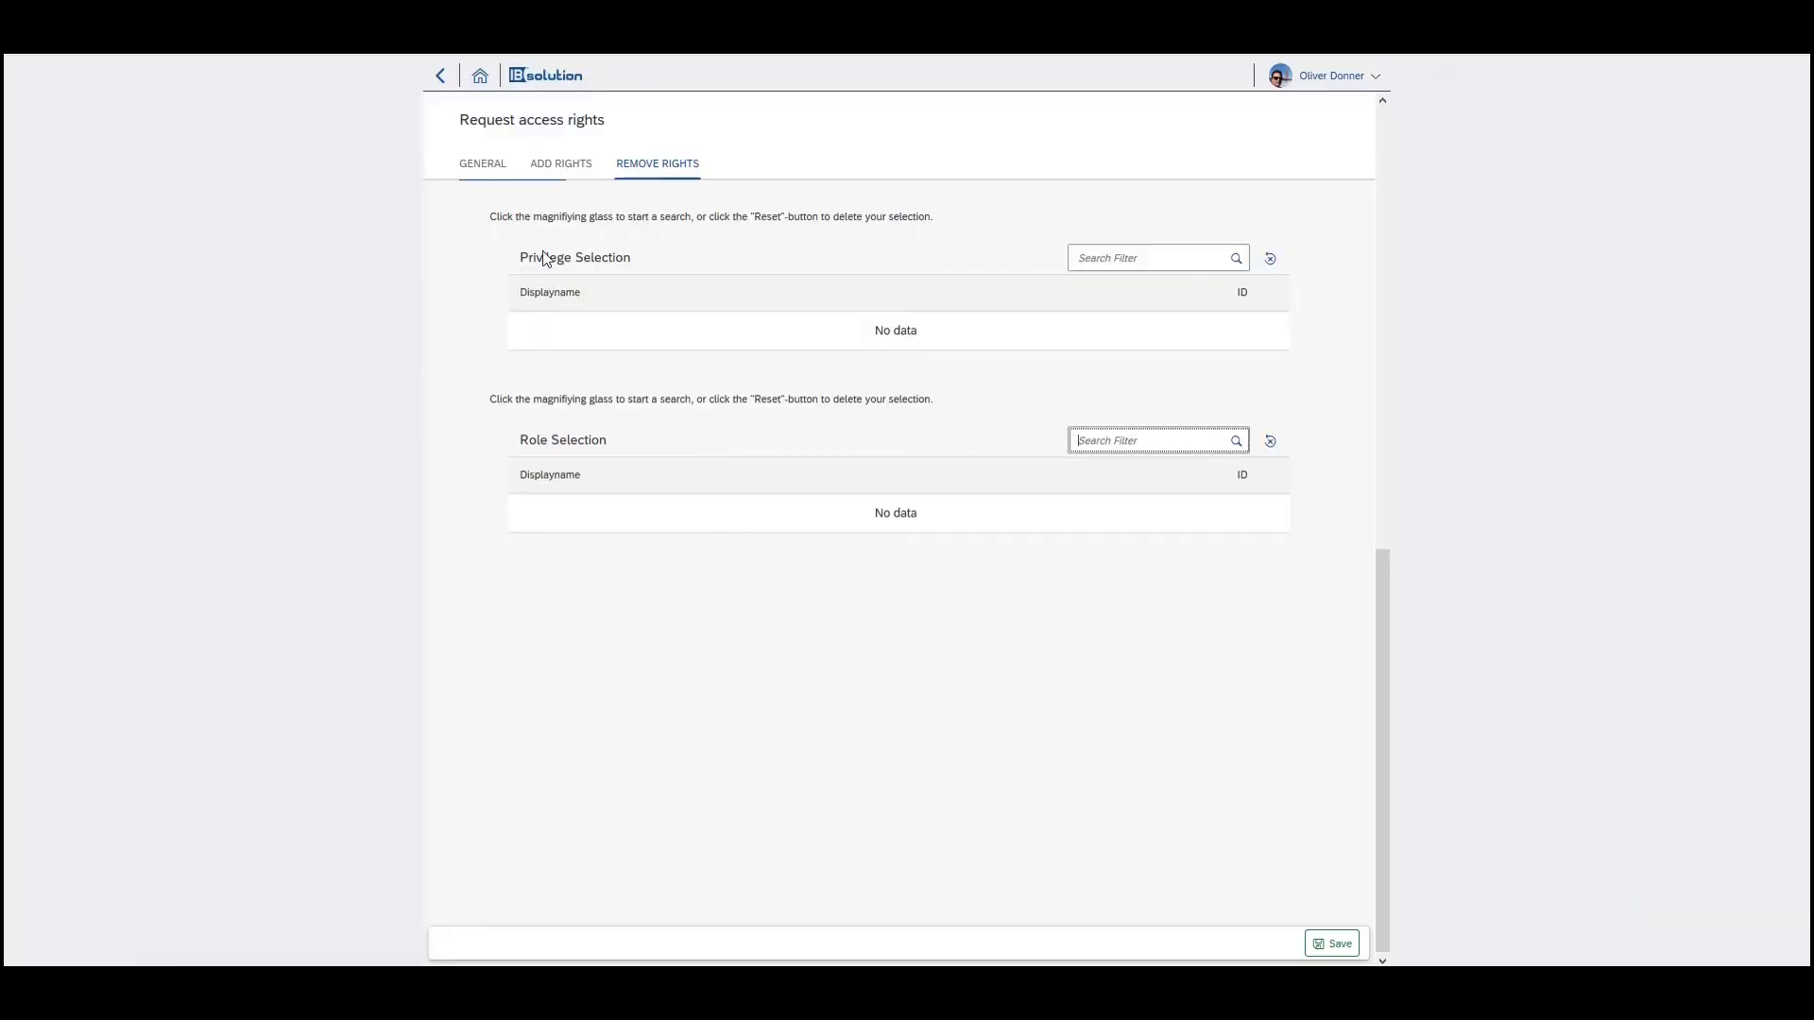
Submit the access rights request and check its status in the list of own requests.
click(1335, 947)
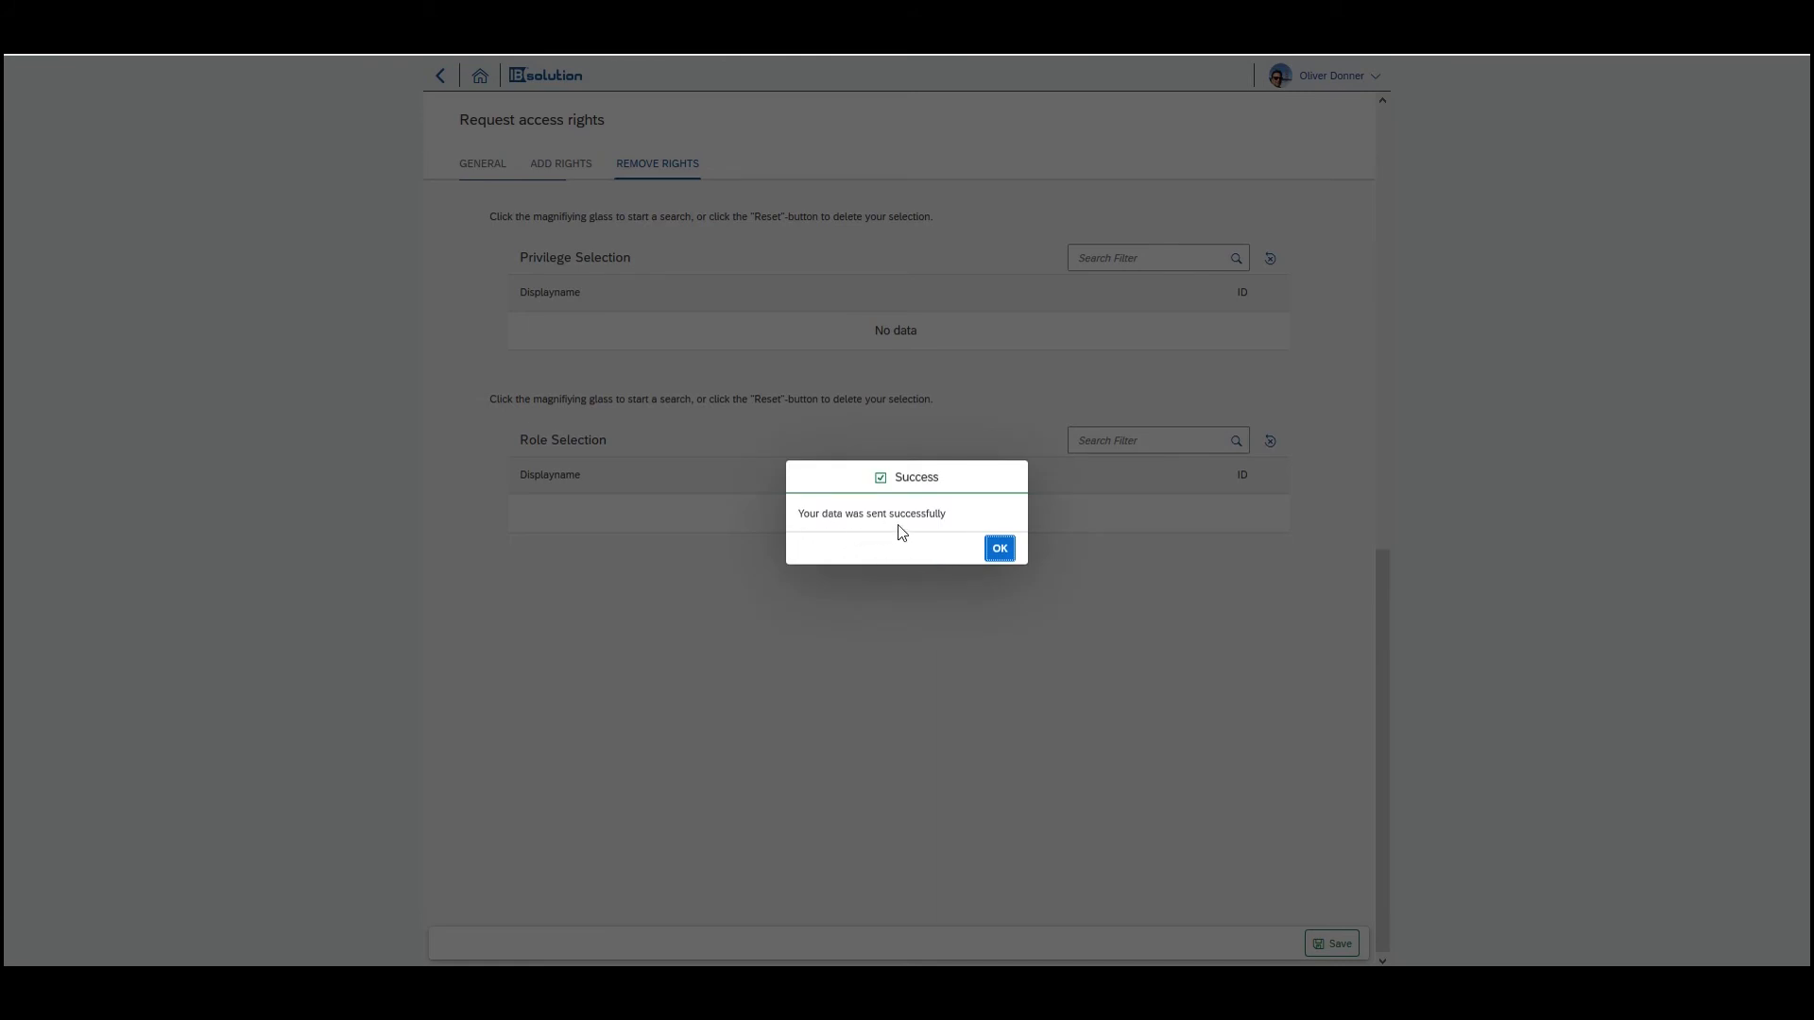
click(999, 551)
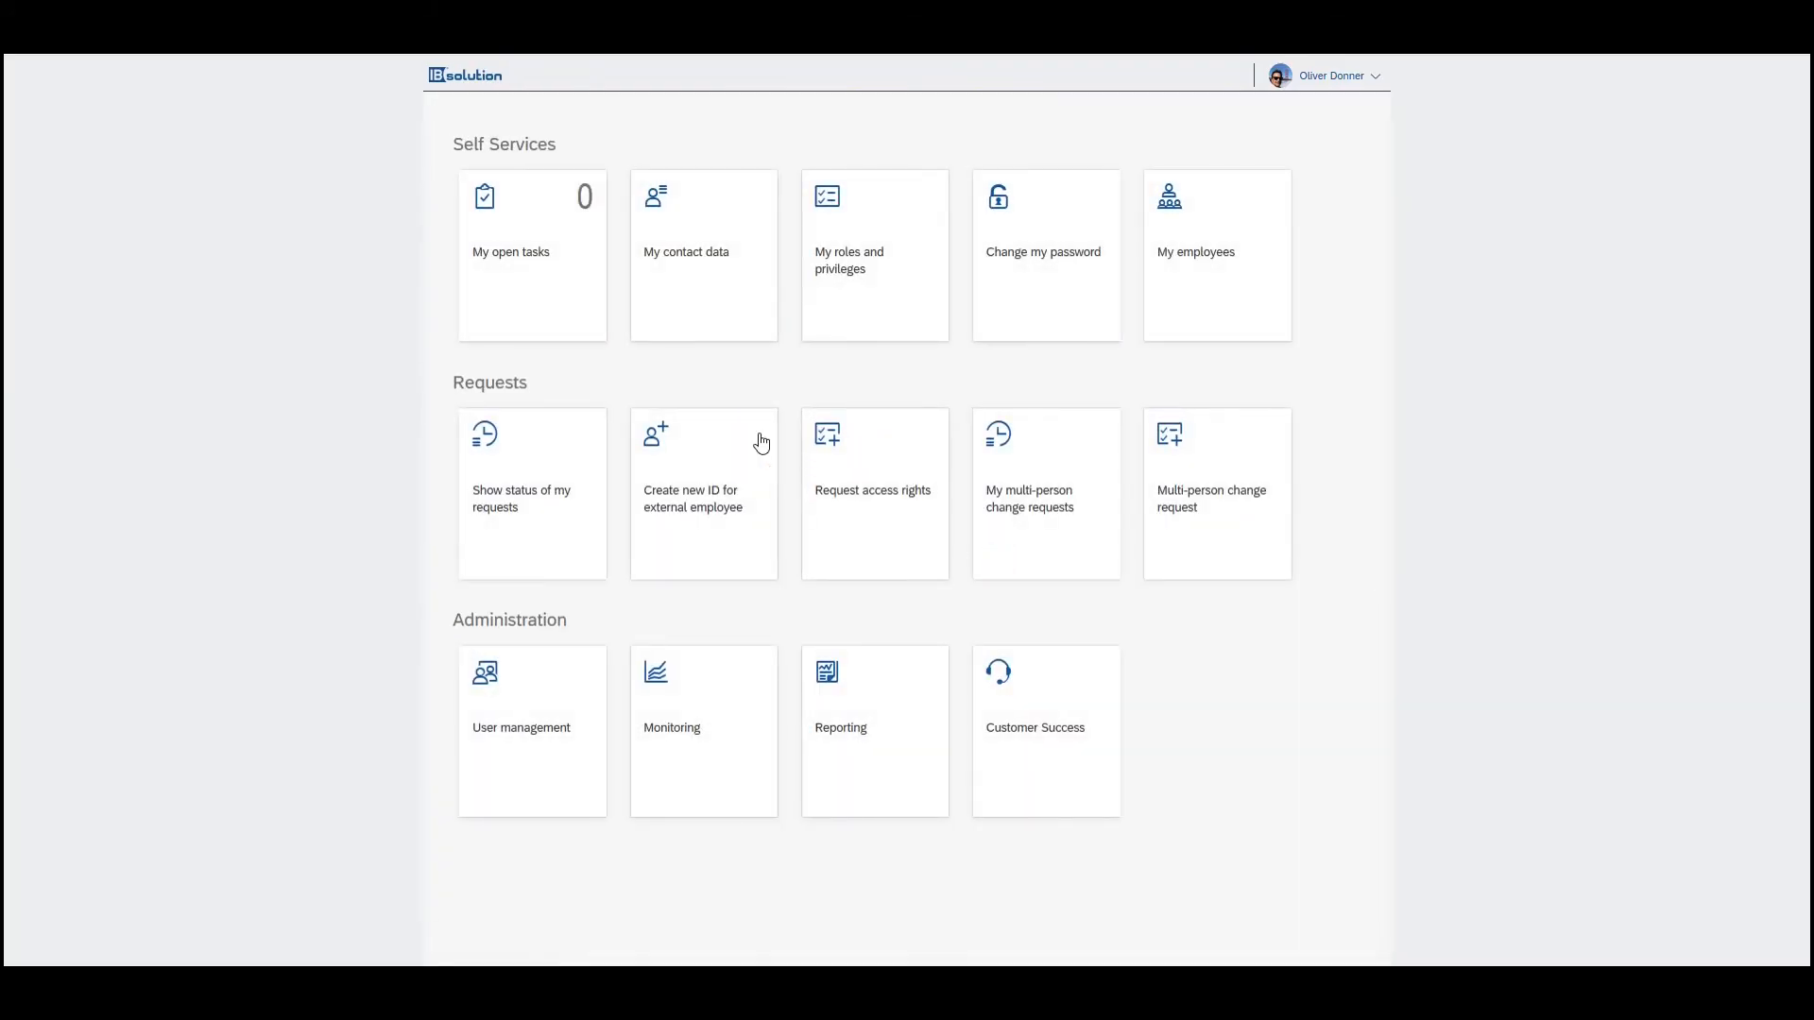
key(F5)
click(507, 485)
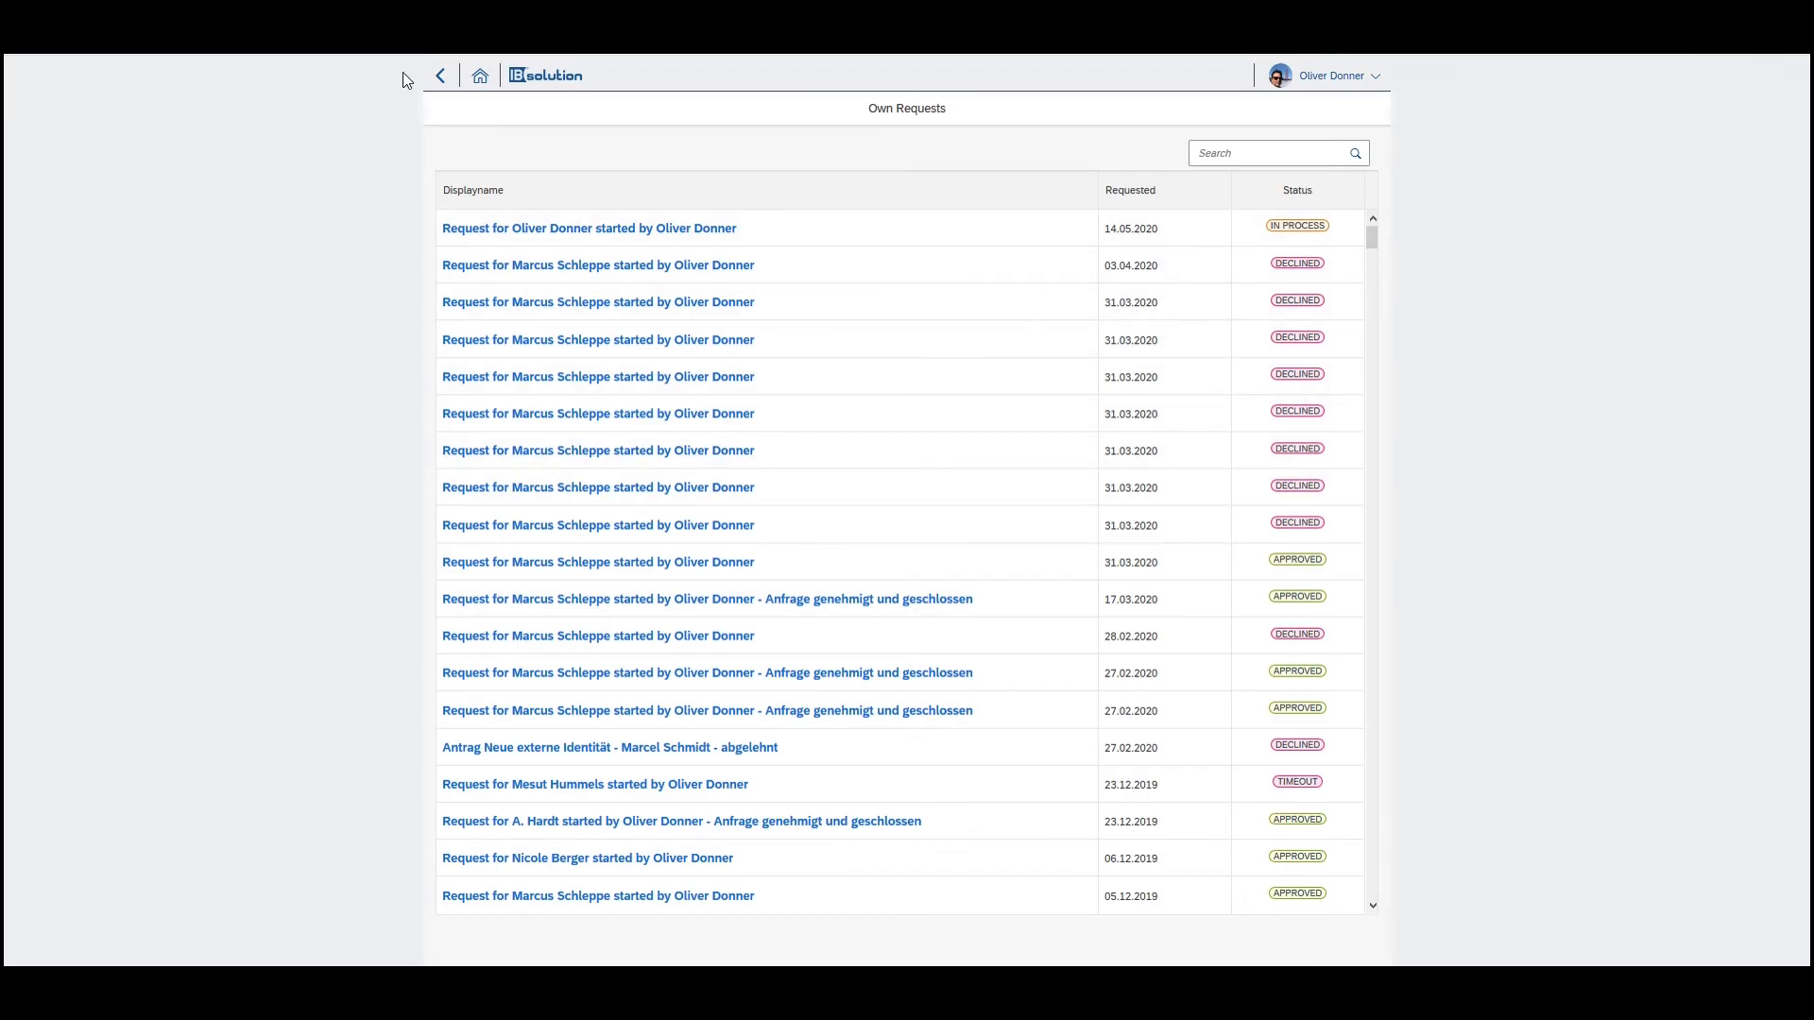
click(441, 75)
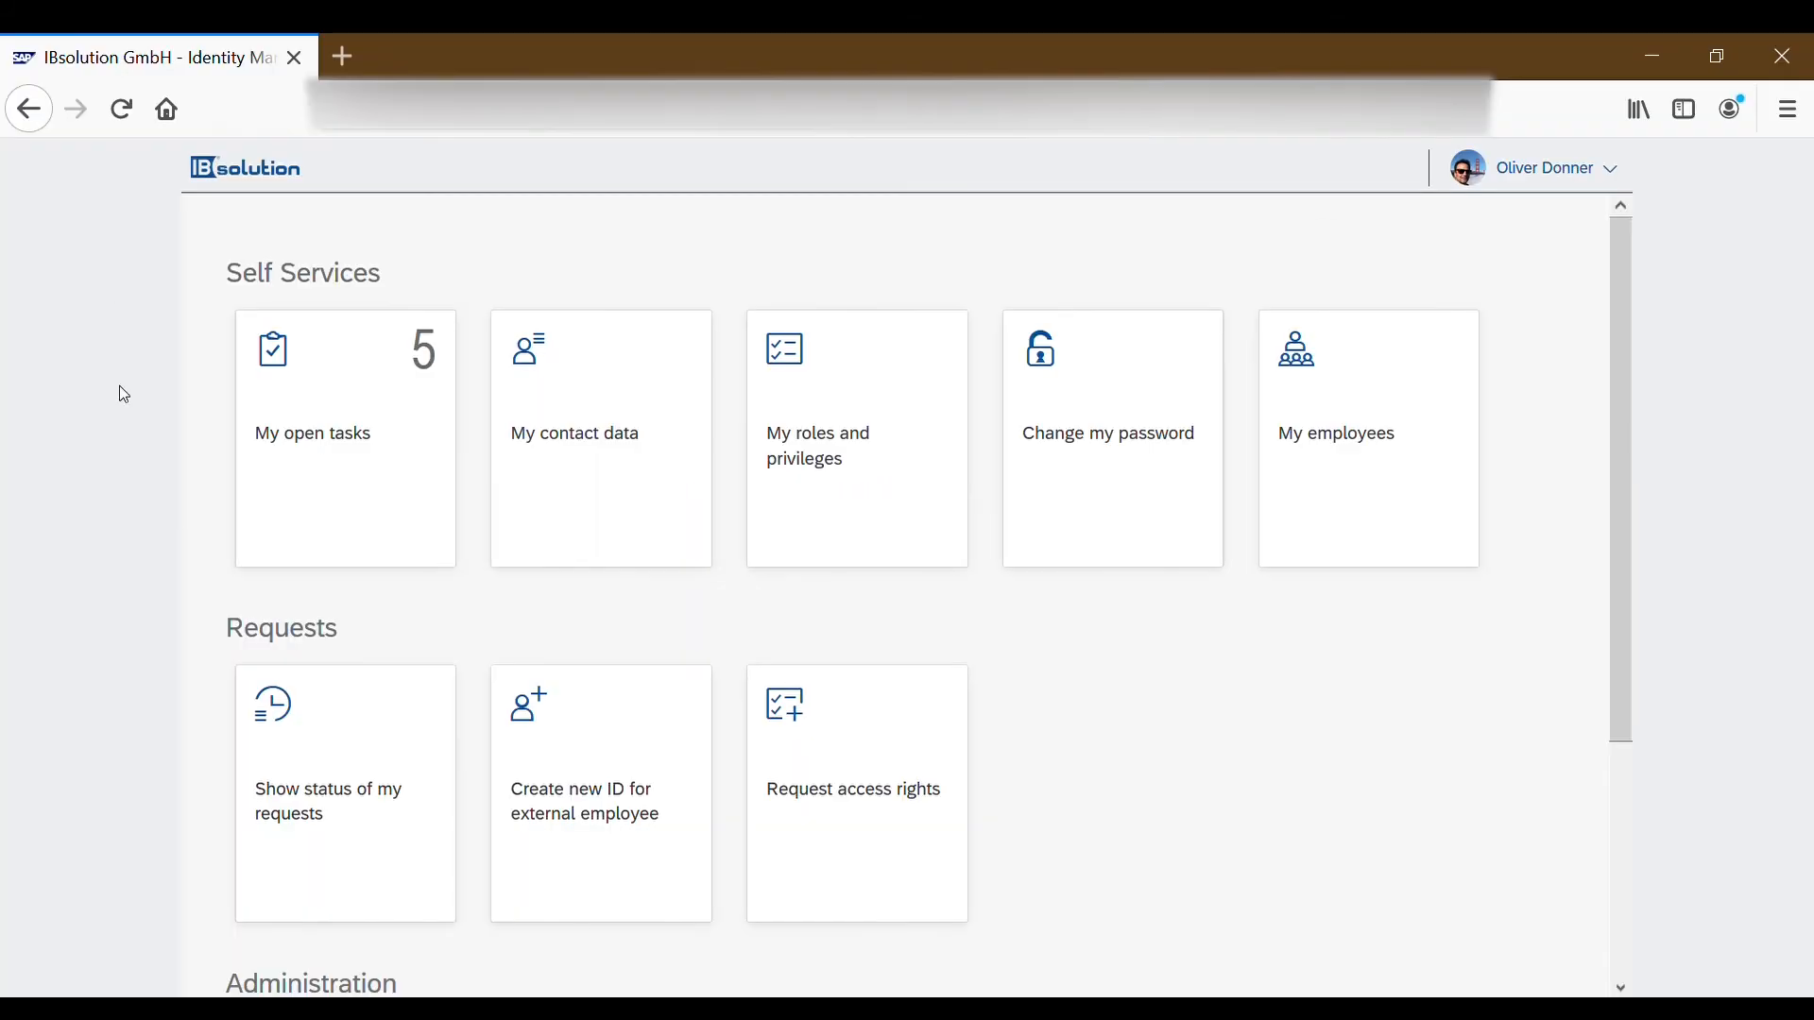
Open the access rights task requested on 21.7.2020 from the open tasks and review its general data, rights to add and rights to remove.
click(353, 462)
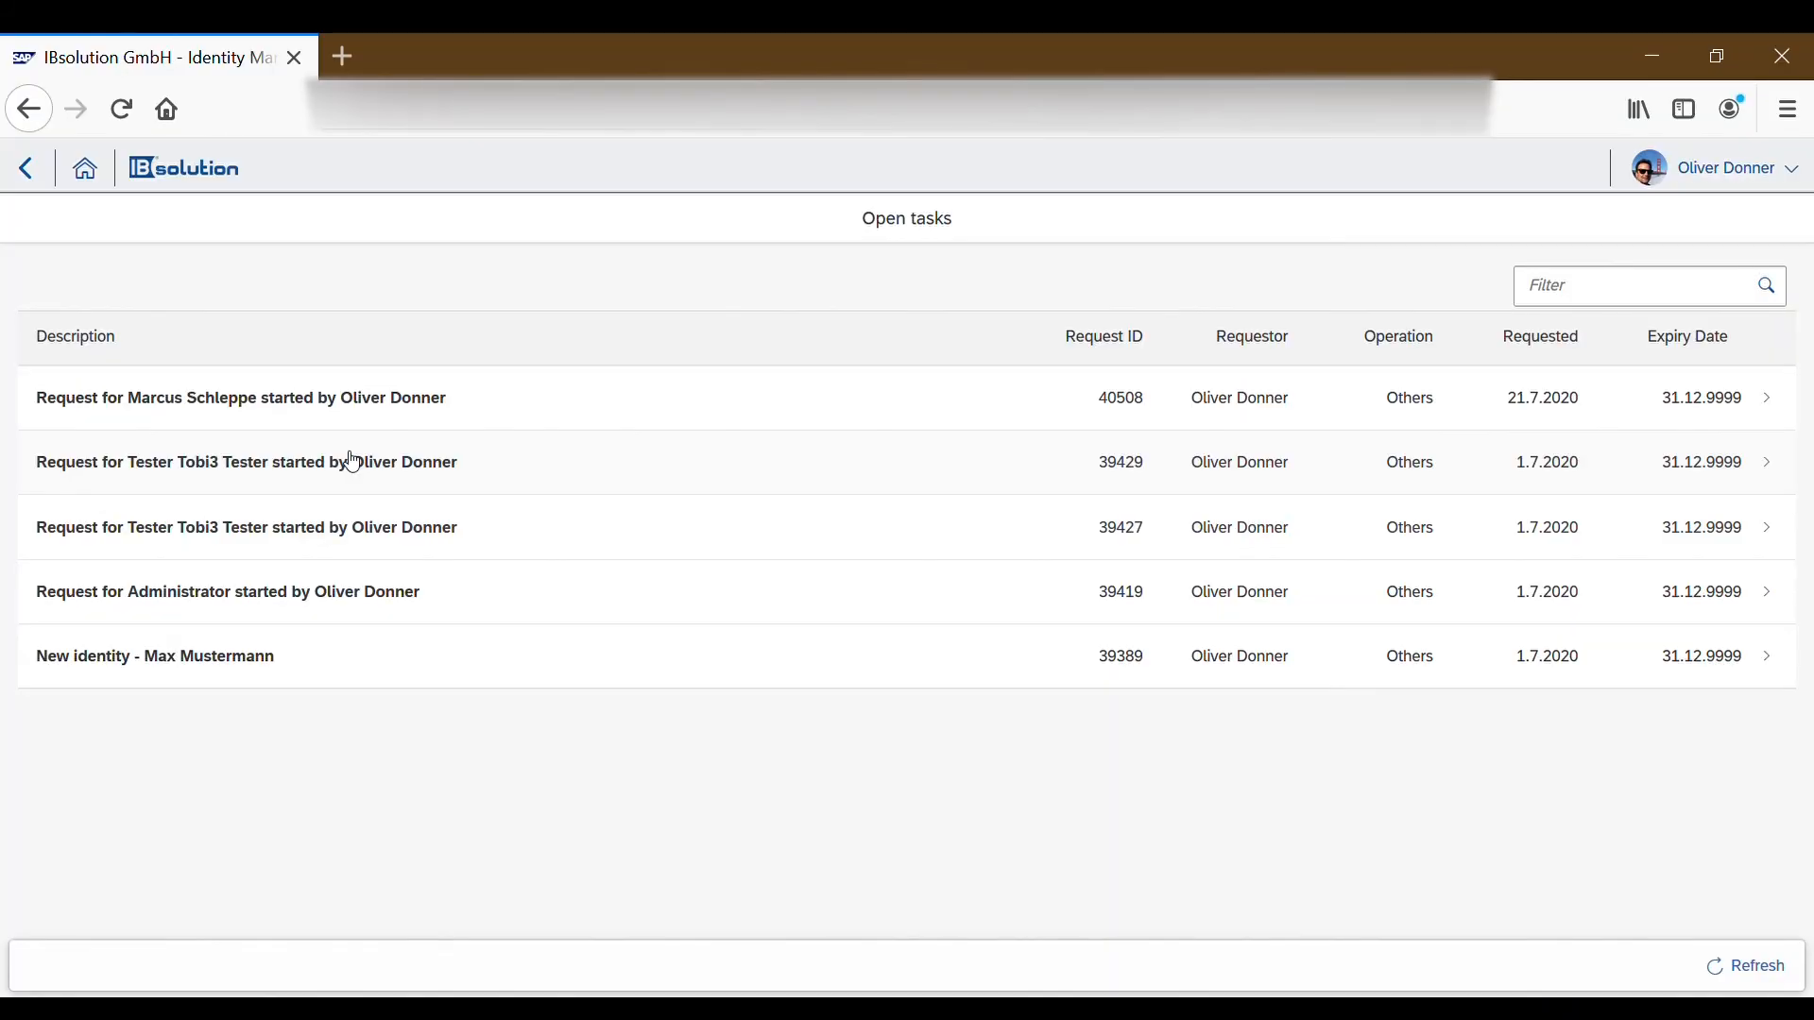
click(408, 412)
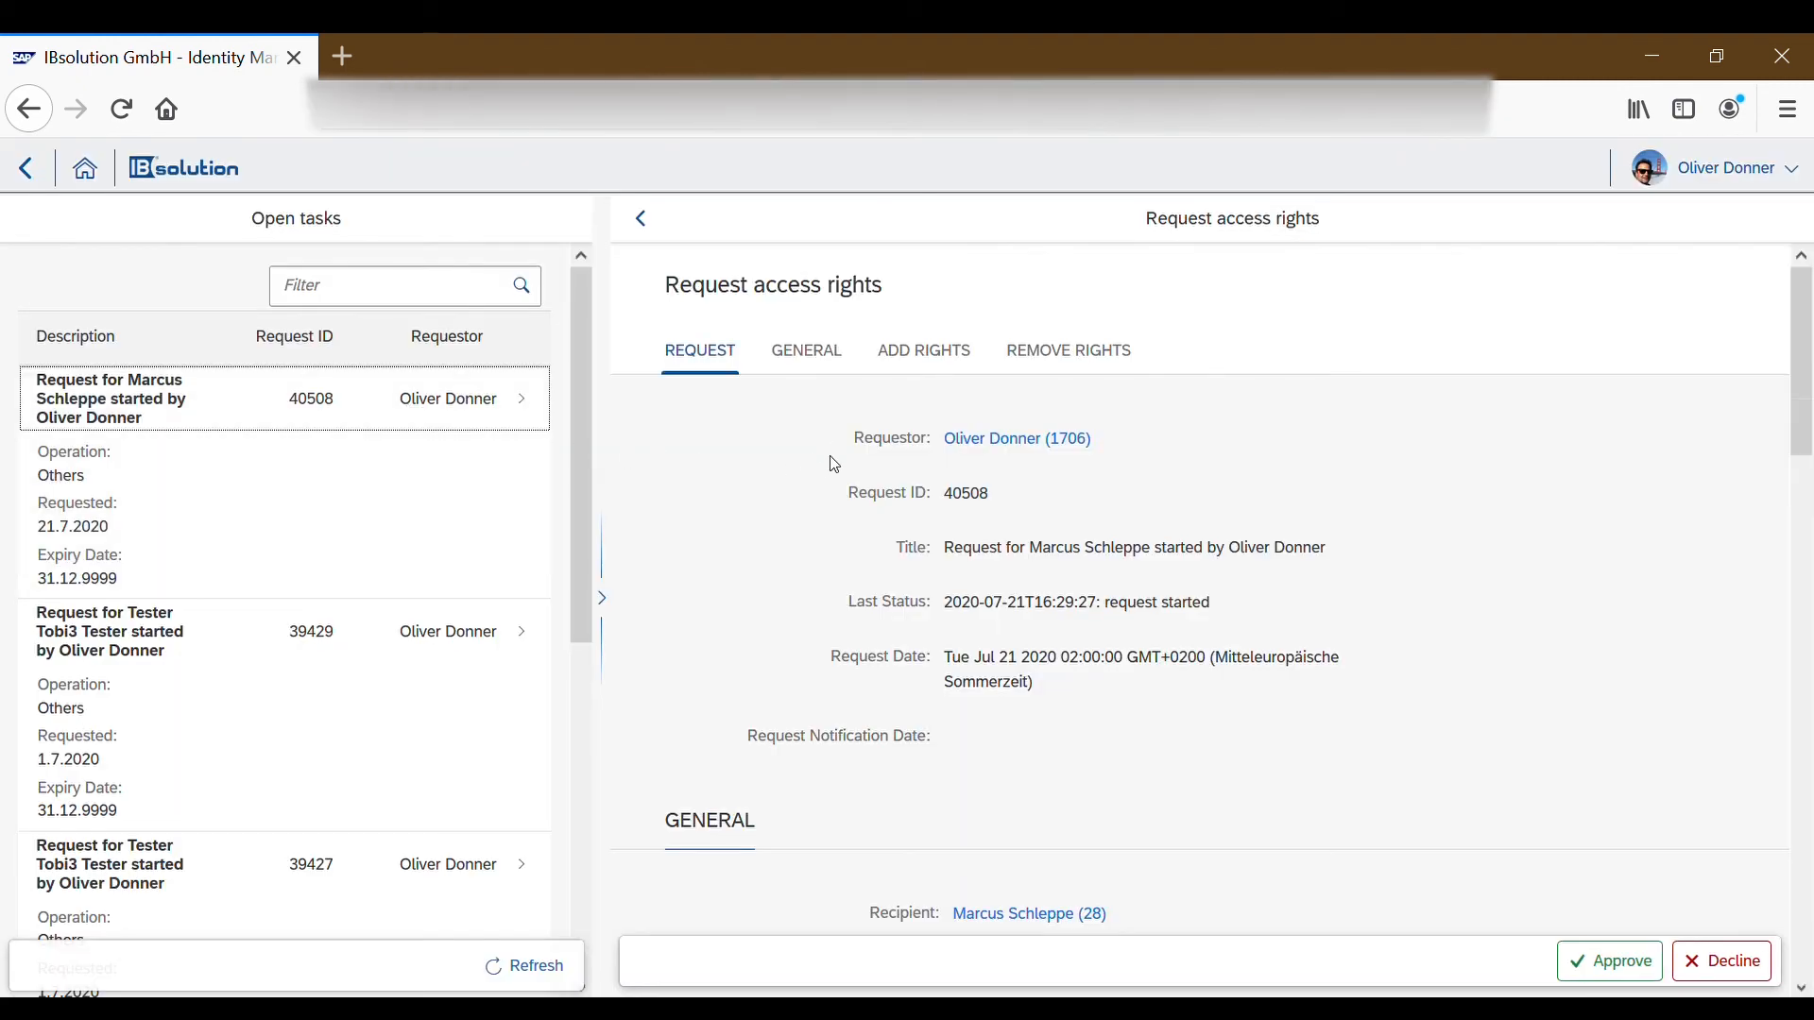
click(808, 351)
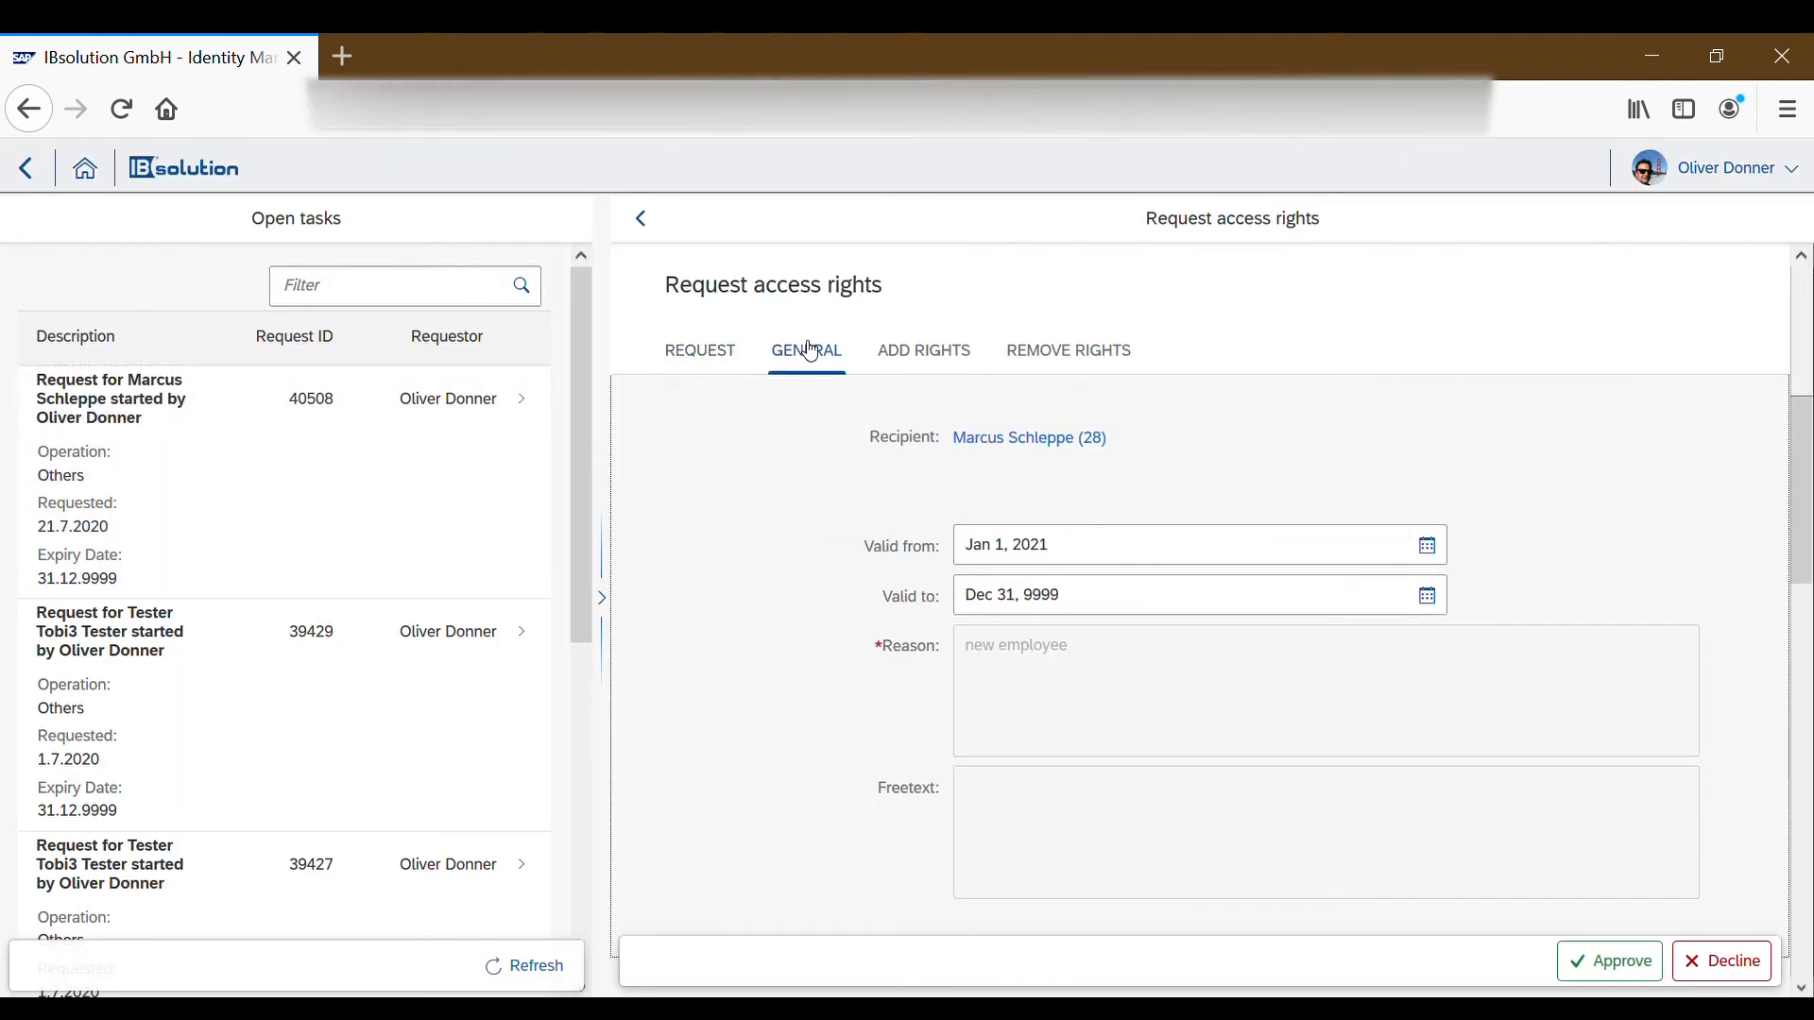
click(922, 365)
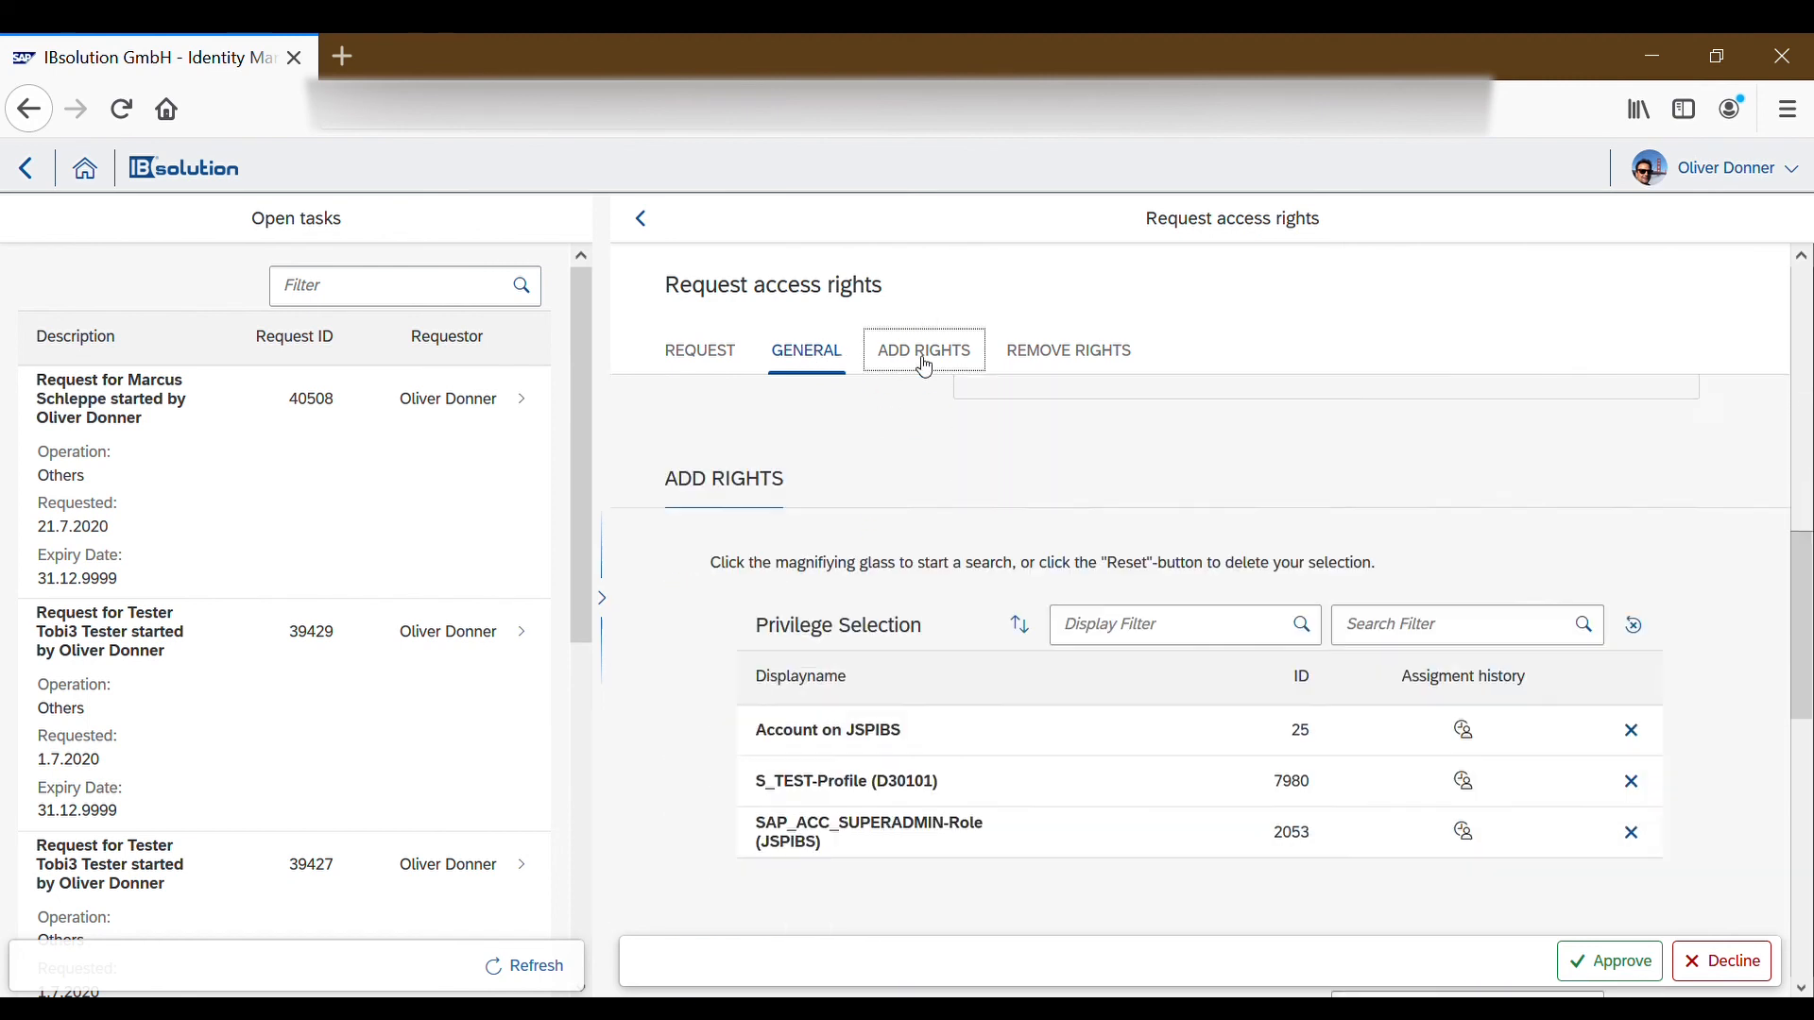
click(1086, 365)
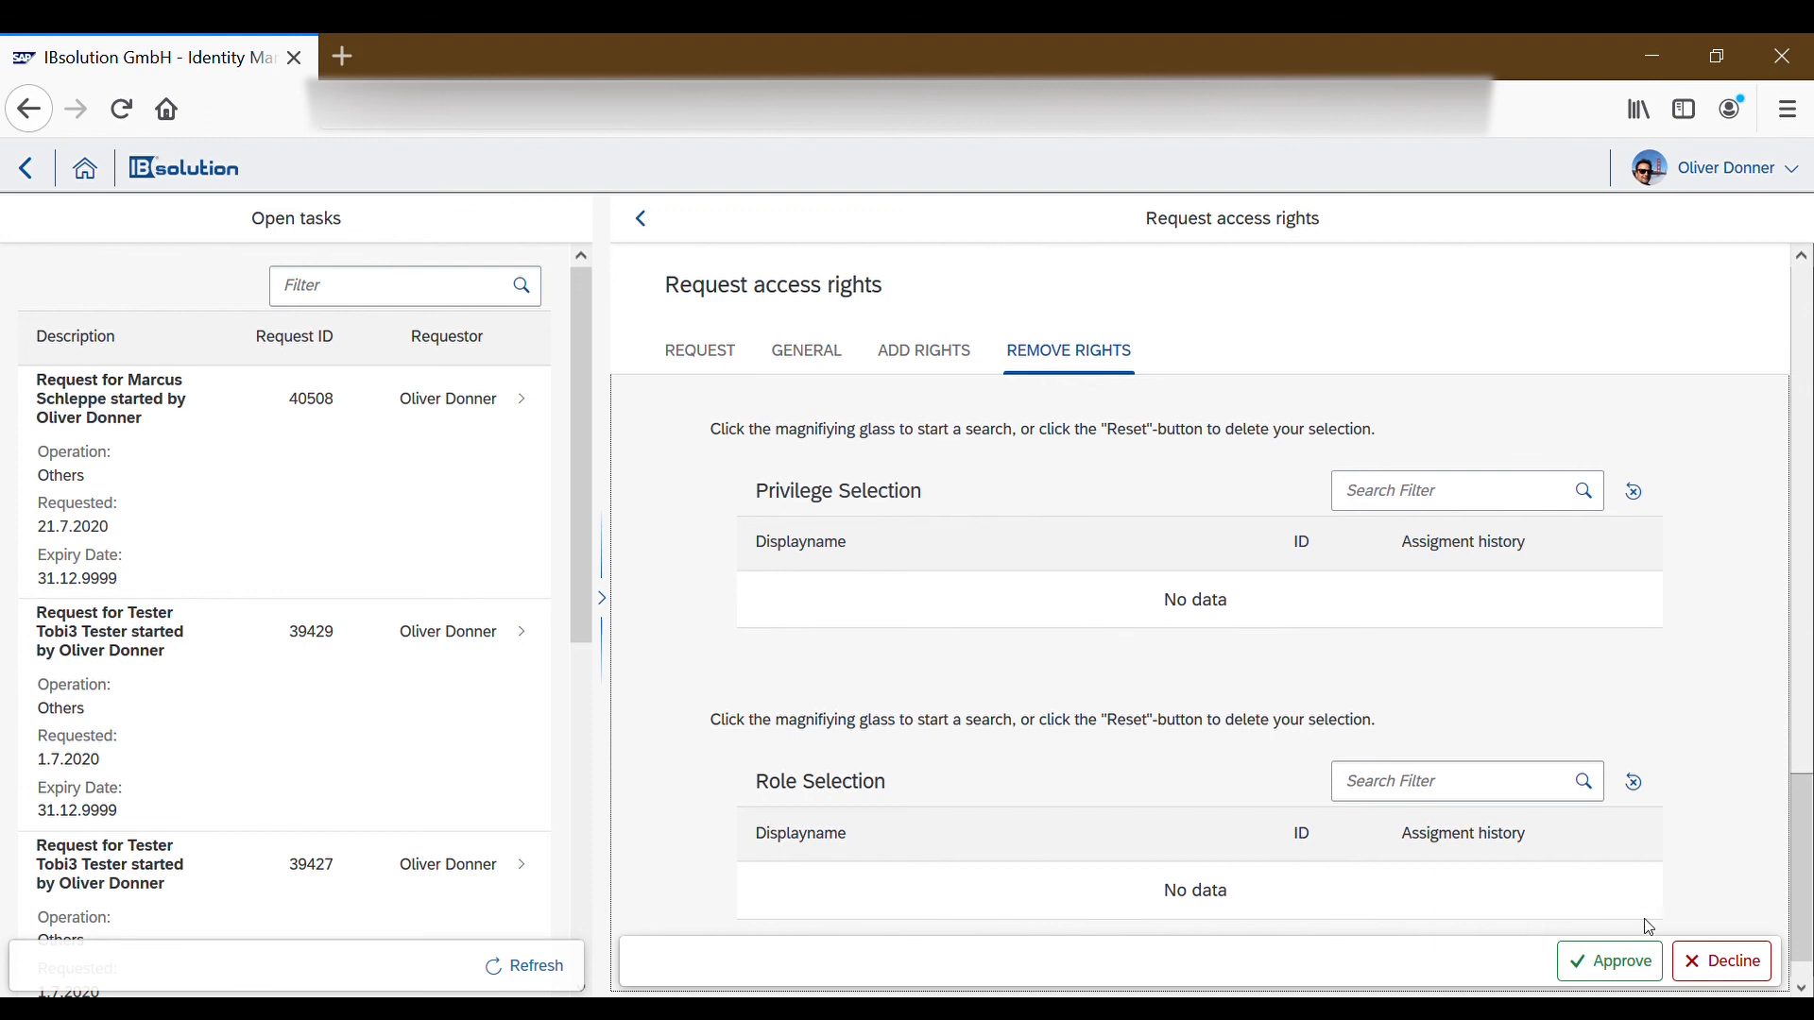
Approve the access rights request with the reason "All good. Request approved".
click(1631, 960)
text(All good. R)
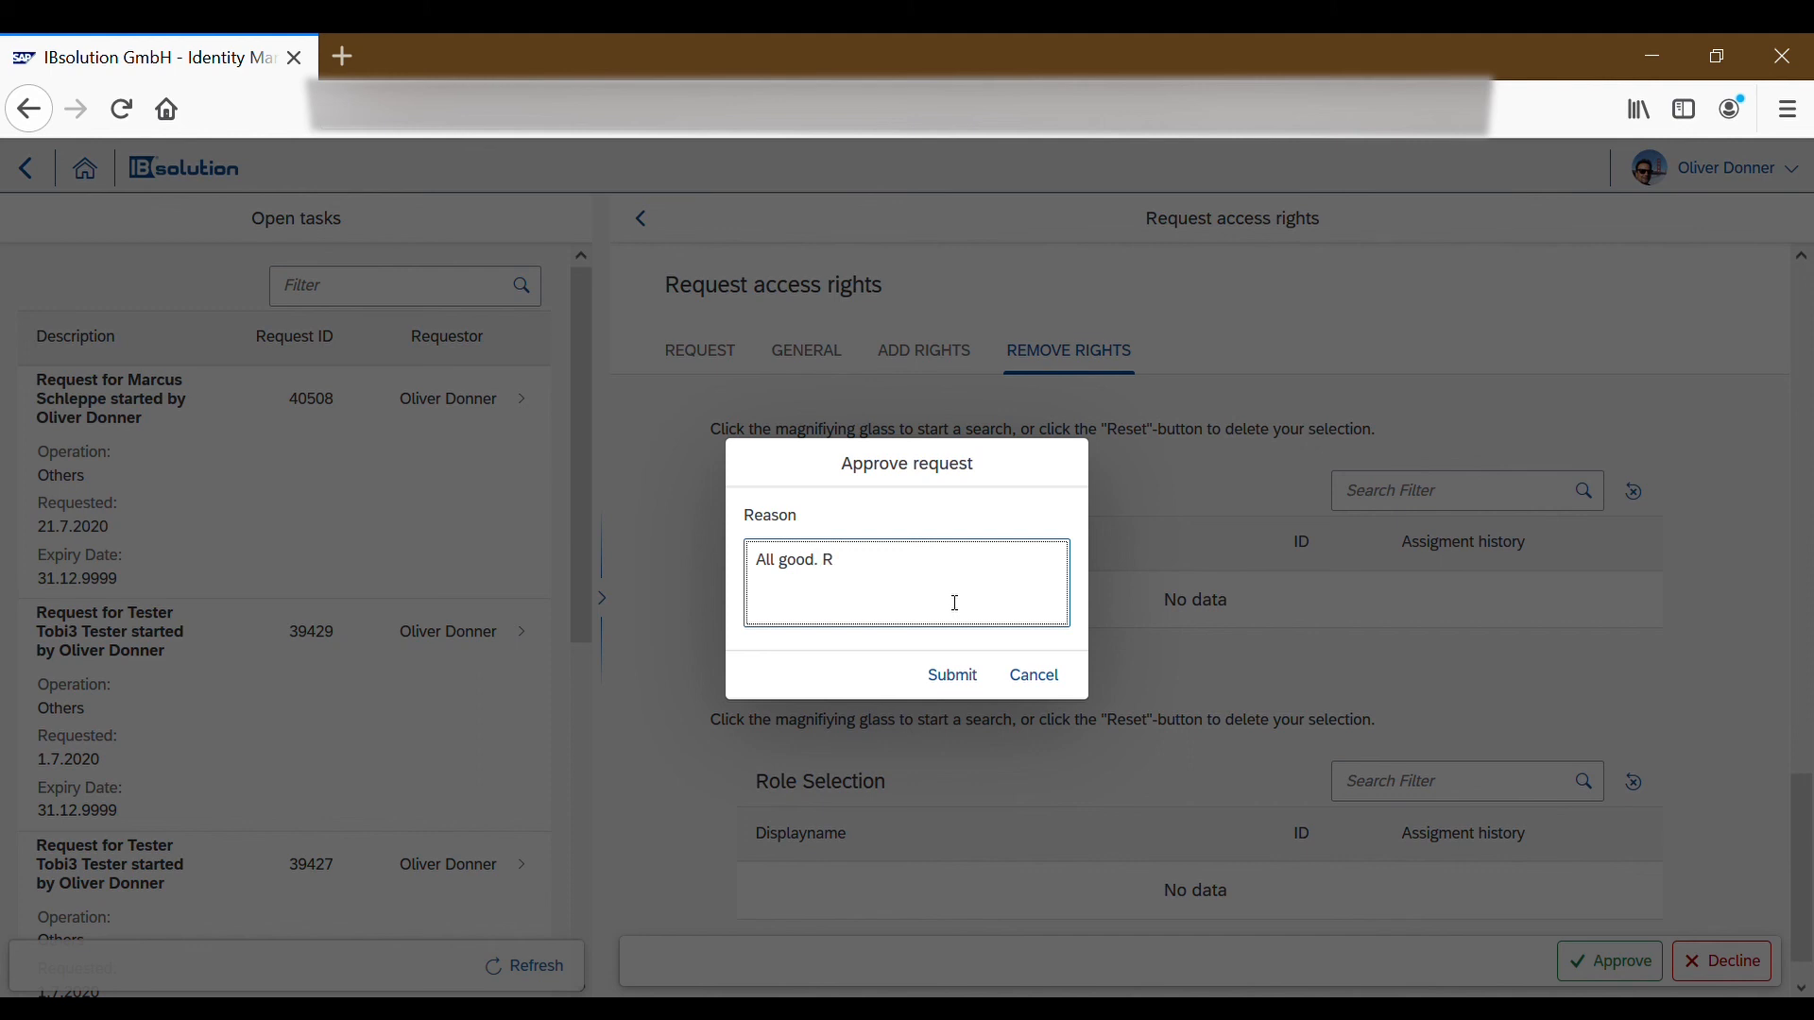
text(equest approved)
click(944, 675)
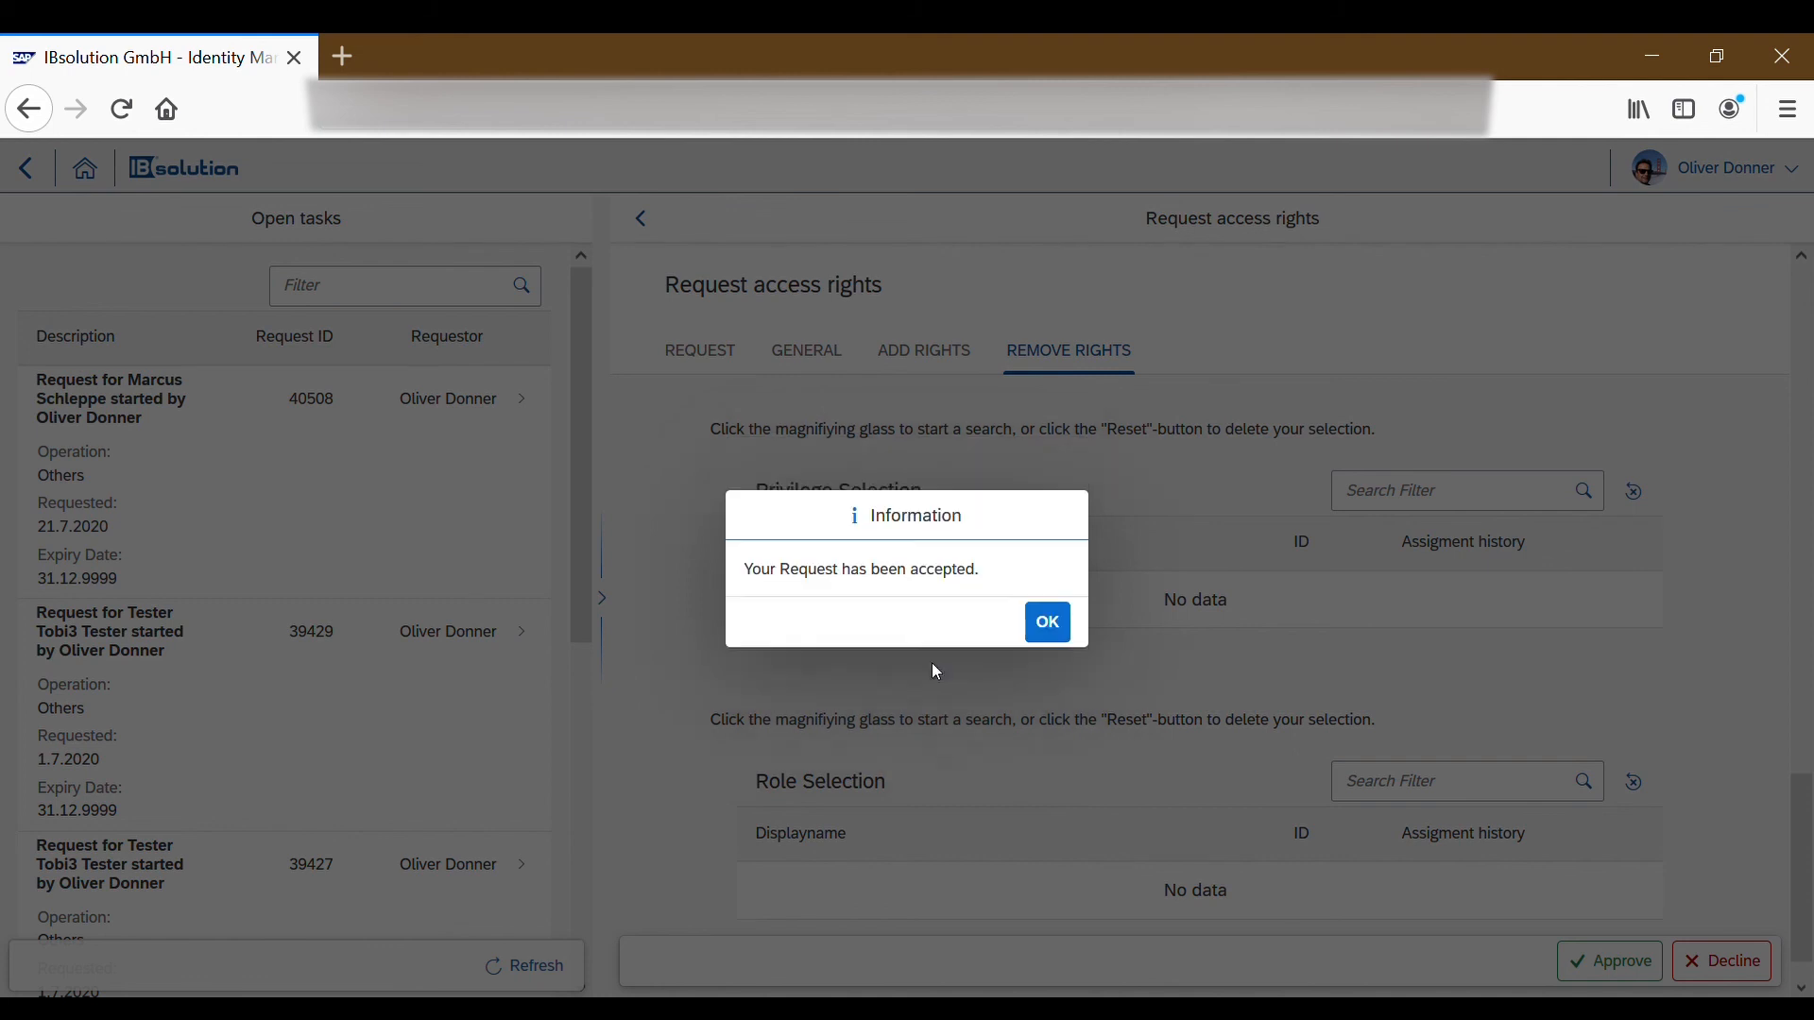
click(1045, 623)
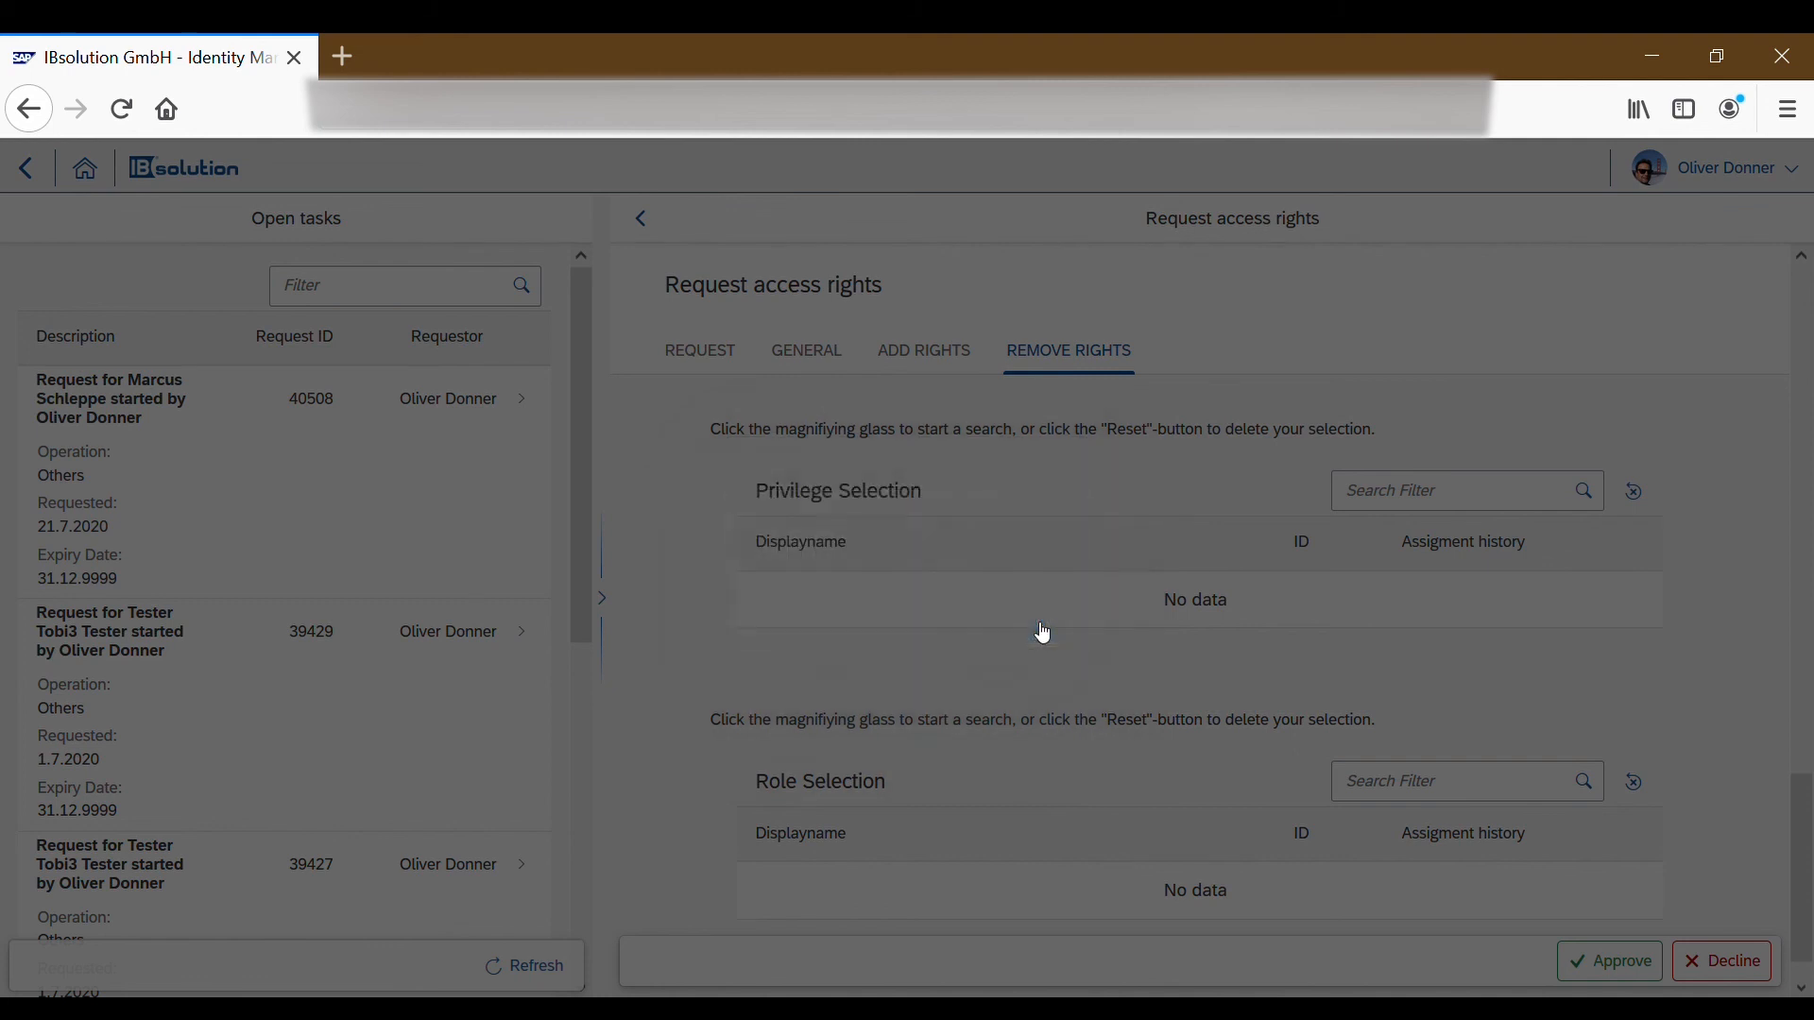